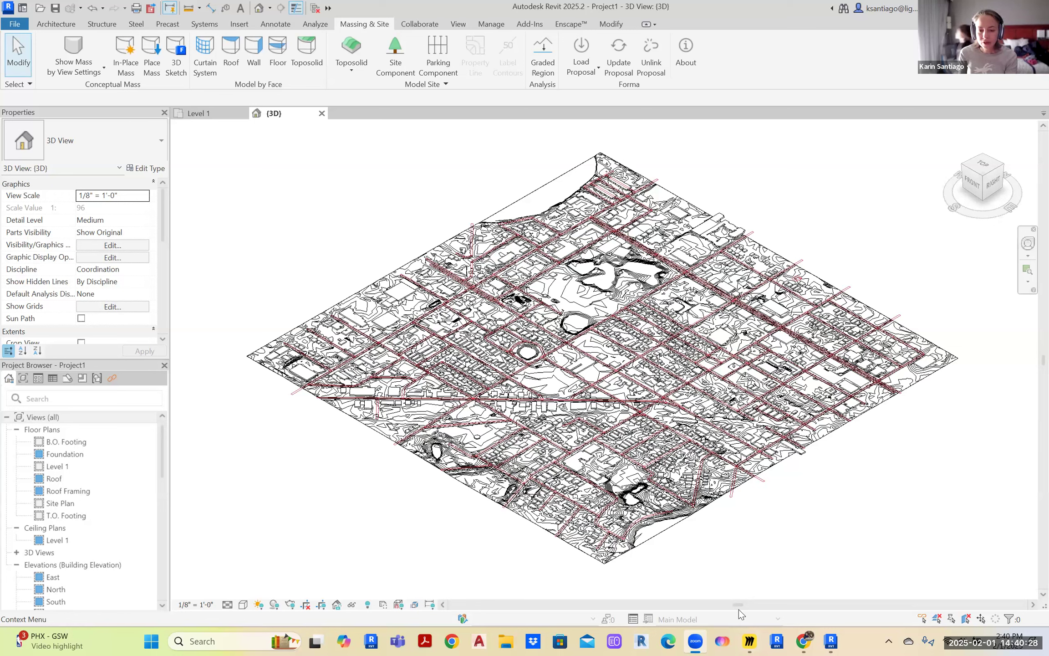
# Switch from Revit to the Winter Park, FL site design open in Forma in Chrome
pyautogui.click(805, 640)
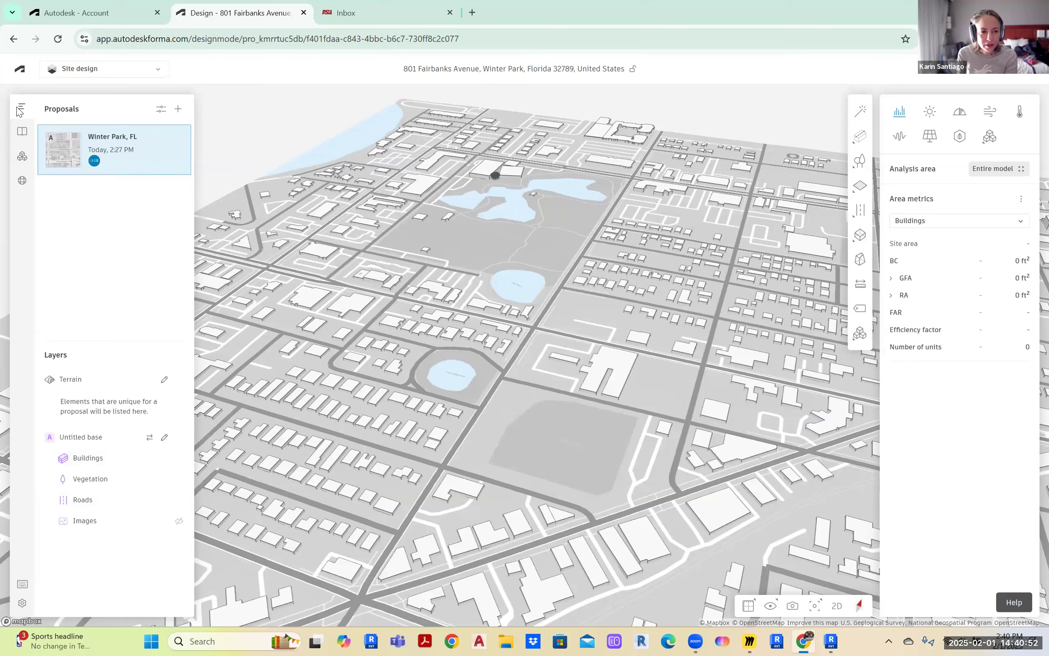
# Go back to the Forma Home page with its list of recent projects
pyautogui.click(20, 71)
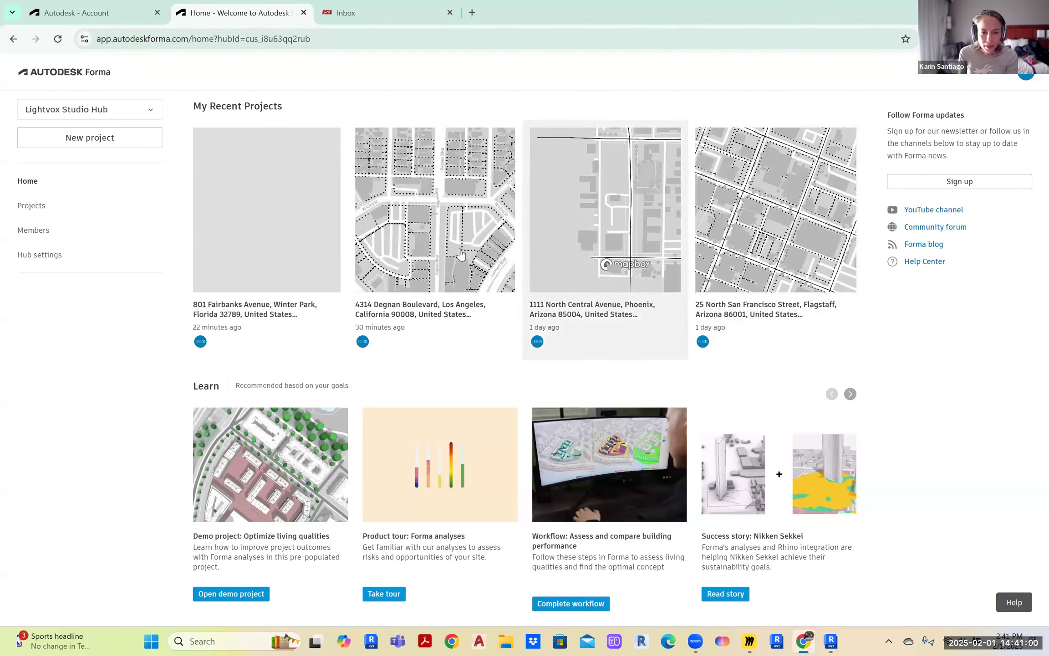
pyautogui.click(437, 234)
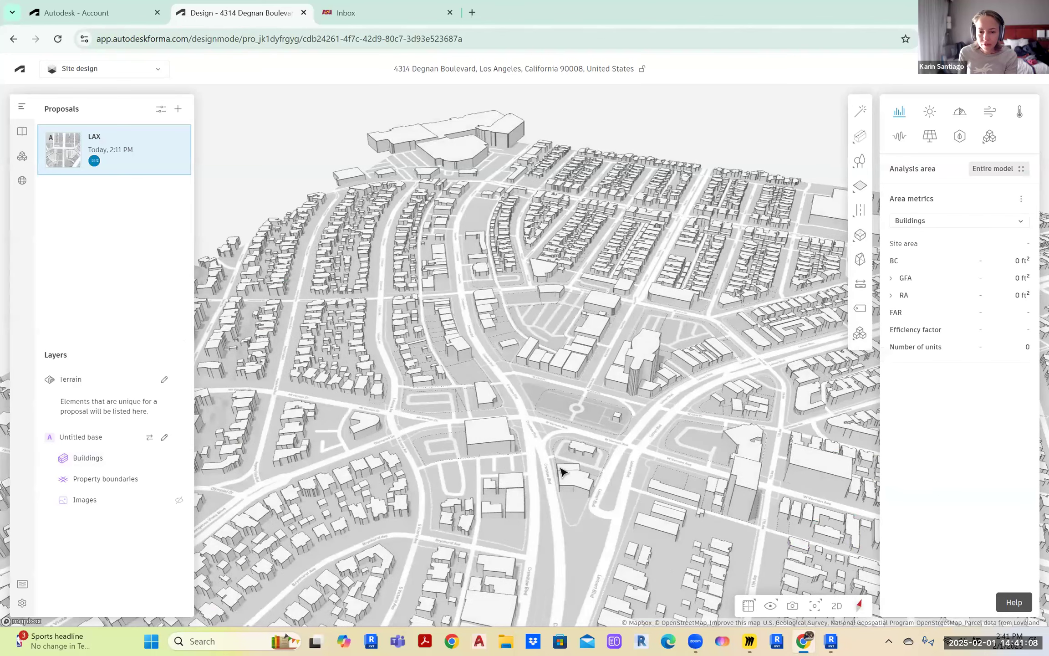
pyautogui.moveTo(707, 473); pyautogui.dragTo(501, 414)
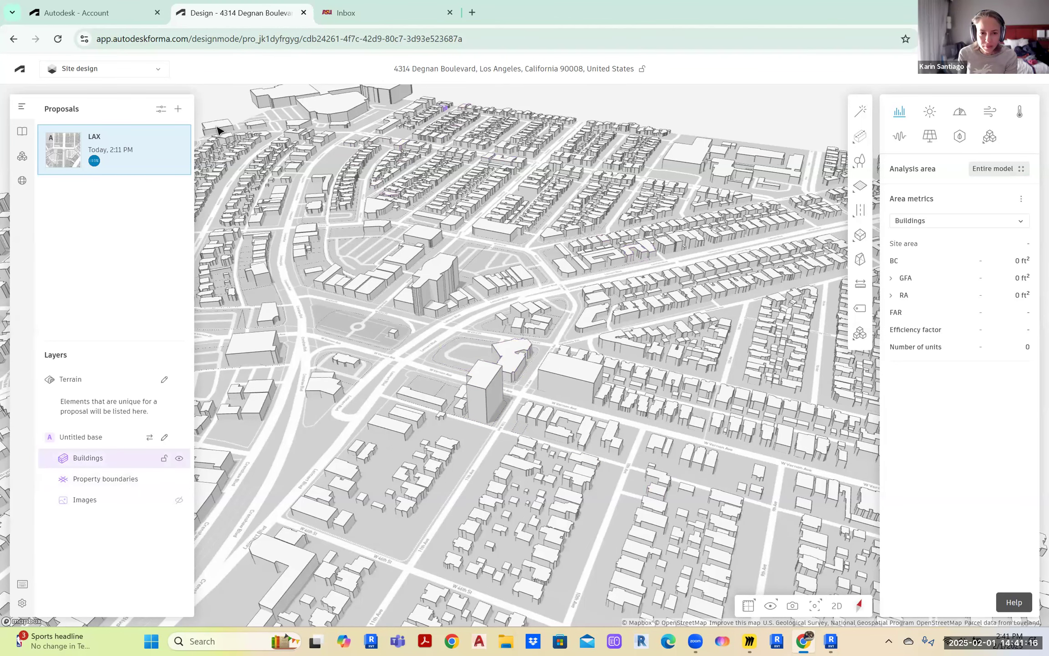
pyautogui.click(575, 381)
# Inspect the tall, Y-shaped and upper-left towers, and glance at the Transportation options
pyautogui.click(499, 371)
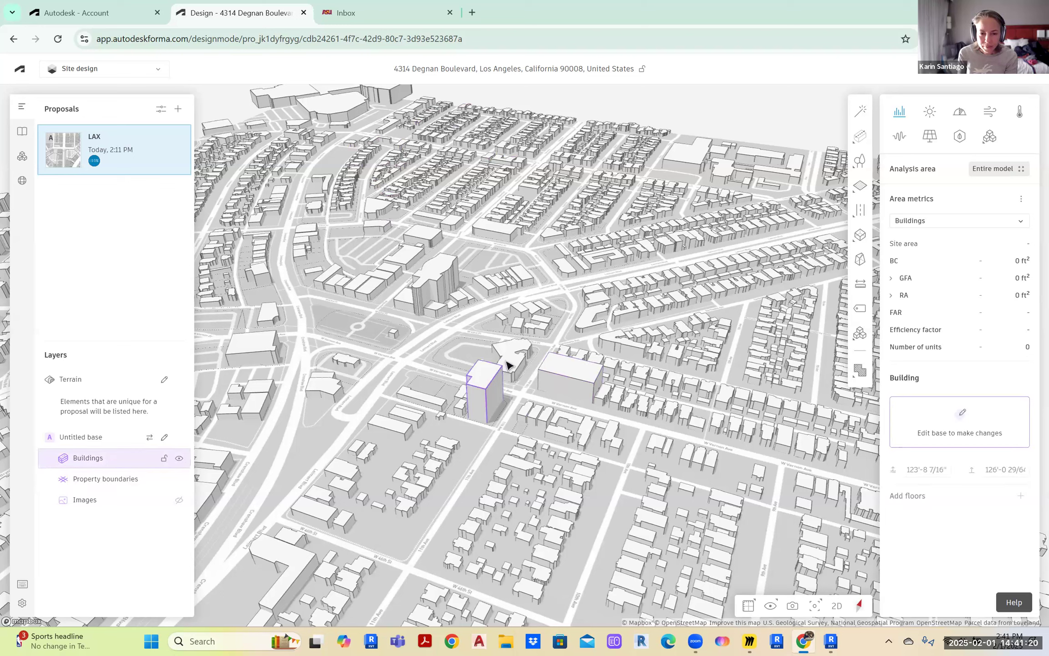
pyautogui.click(511, 359)
pyautogui.click(440, 267)
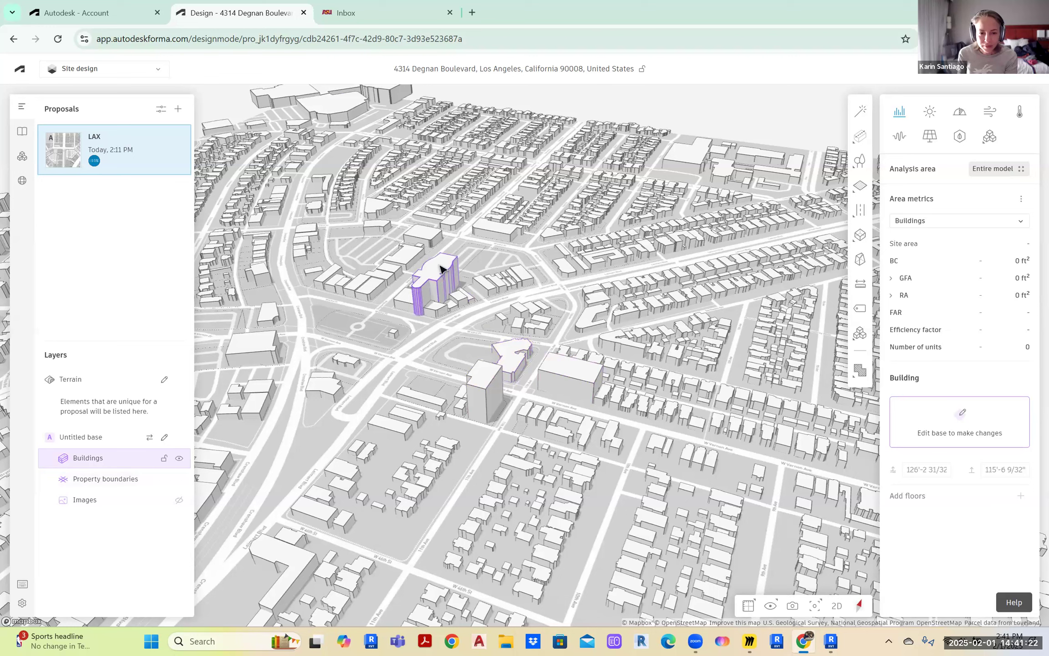
pyautogui.click(861, 210)
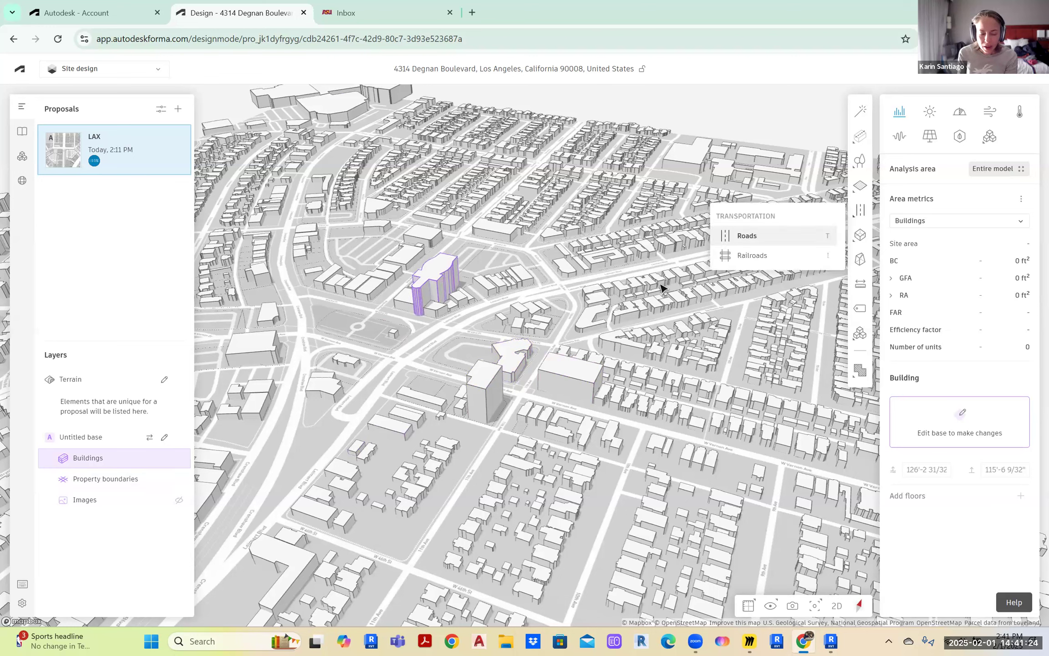
pyautogui.click(337, 424)
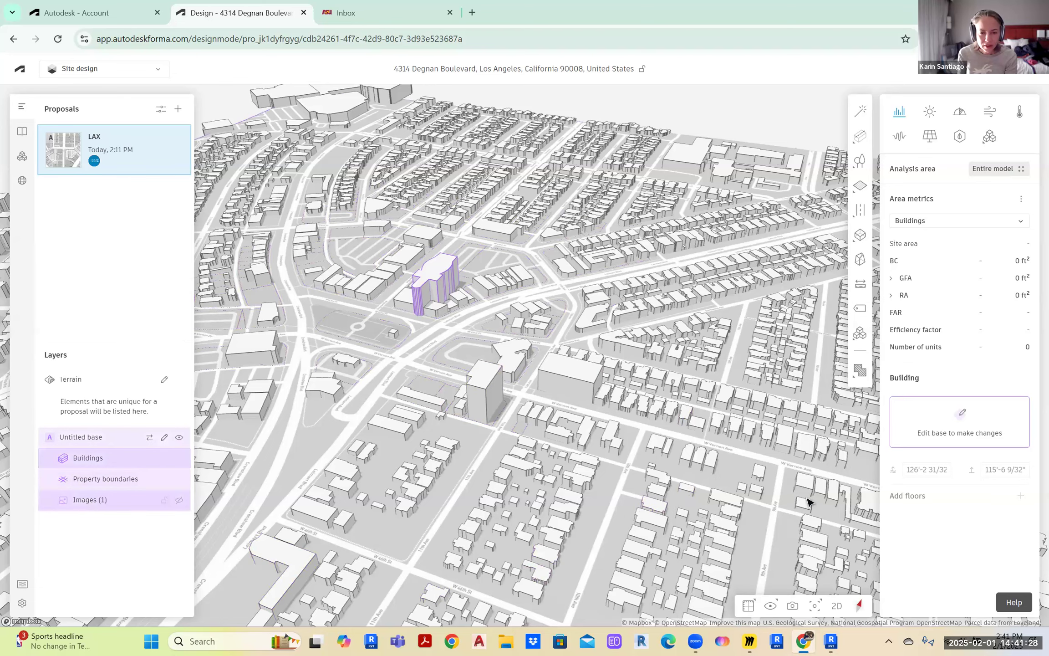
# Turn on the Images layer so satellite imagery lies beneath the buildings
pyautogui.scroll(-6, 665, 390)
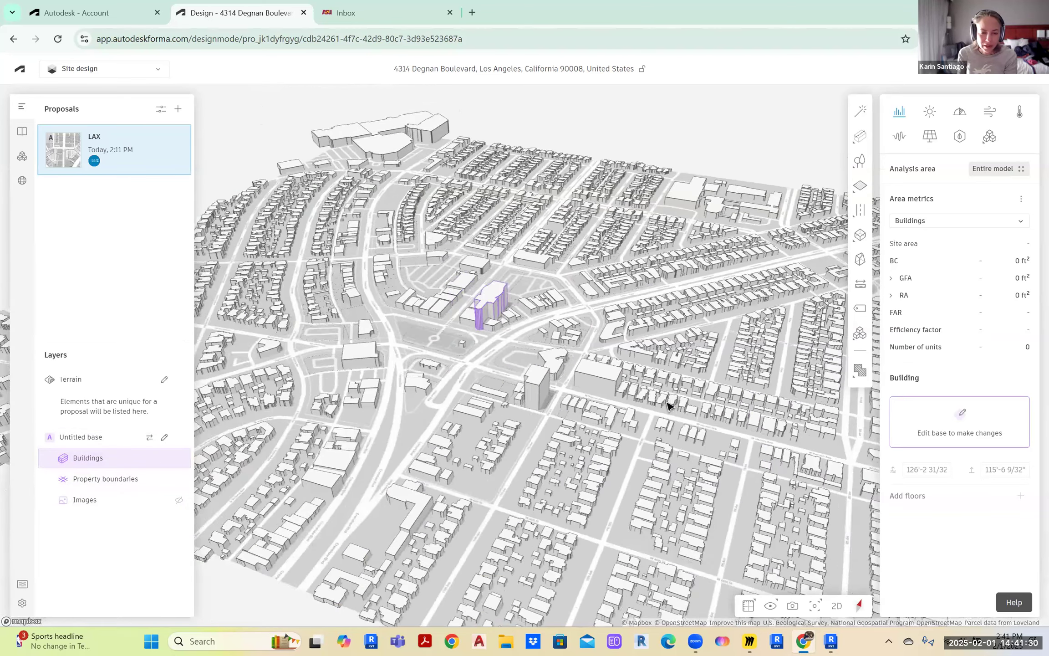
pyautogui.scroll(6, 657, 400)
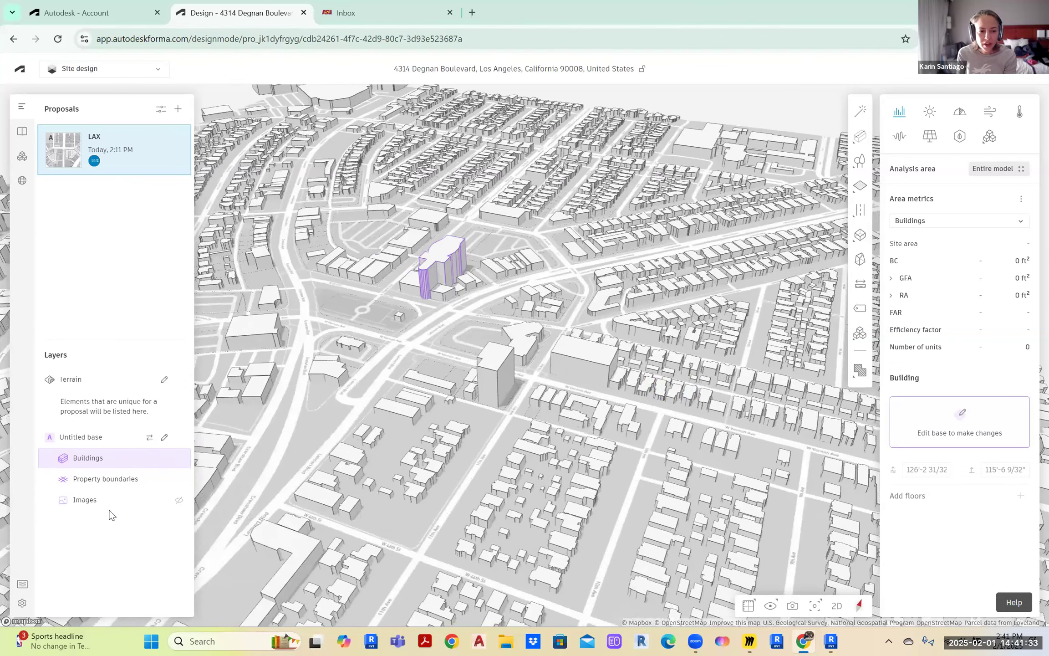
pyautogui.click(179, 500)
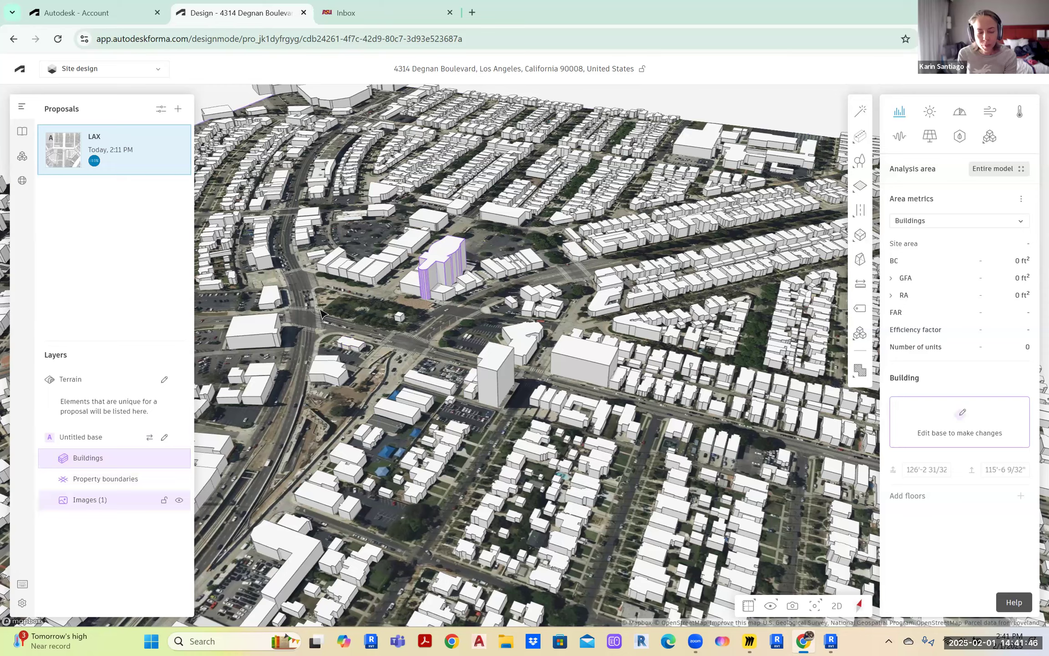
# Toggle the satellite imagery off, on and off again, then bring up the Extensions panel
pyautogui.scroll(5, 321, 314)
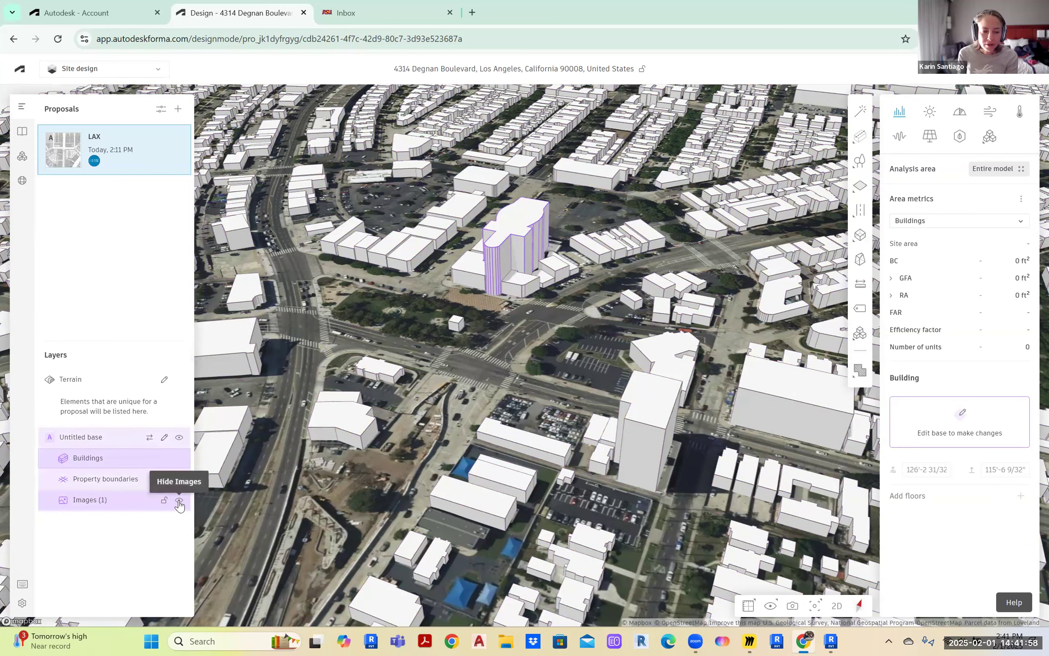
pyautogui.click(179, 500)
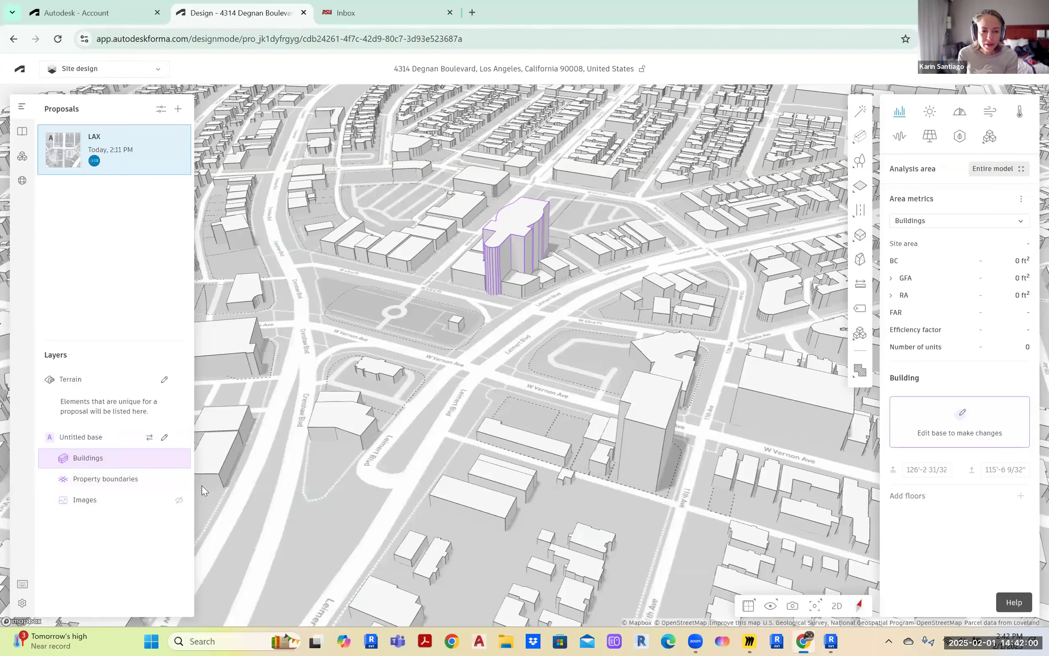
pyautogui.click(179, 500)
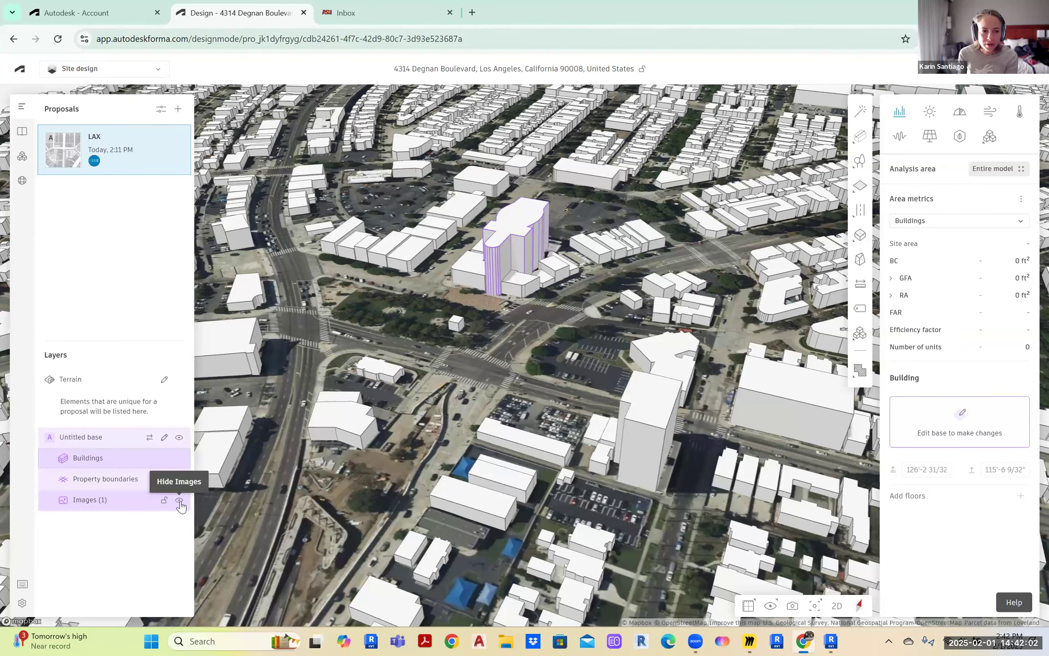
pyautogui.click(179, 500)
pyautogui.click(22, 157)
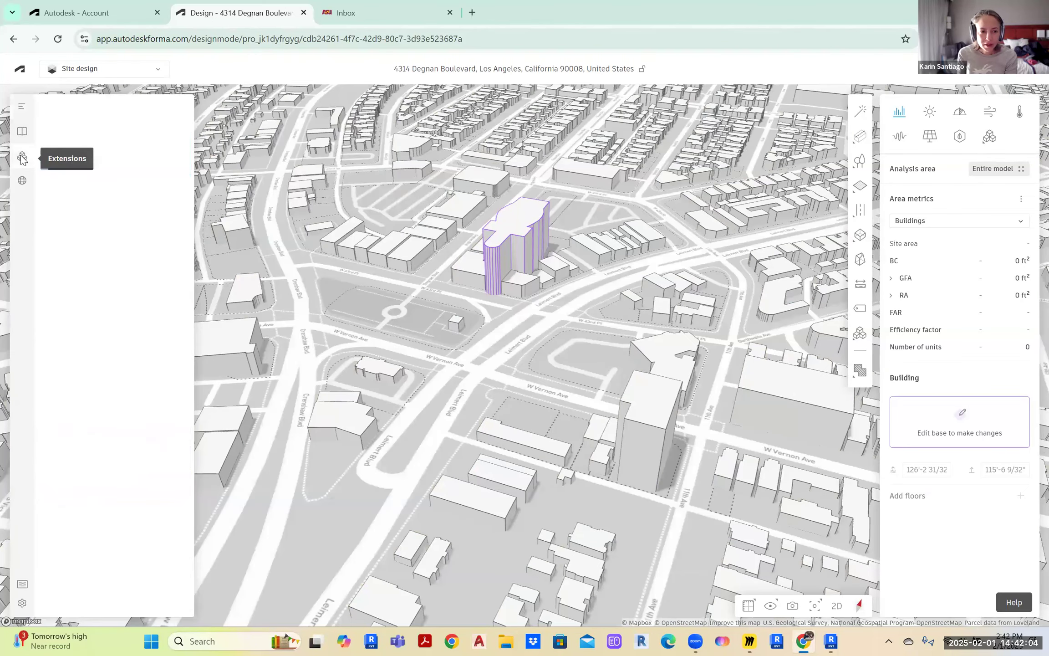
# Browse the extension cards in the Autodesk App Store, then close the store
pyautogui.click(126, 136)
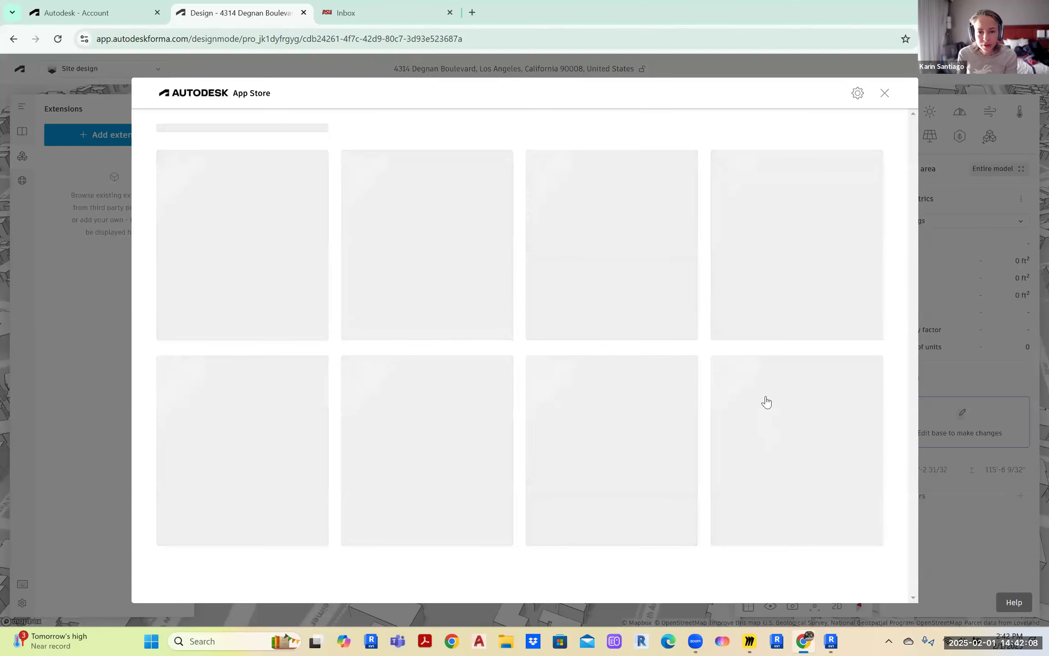
pyautogui.scroll(-1, 587, 319)
pyautogui.scroll(1, 588, 322)
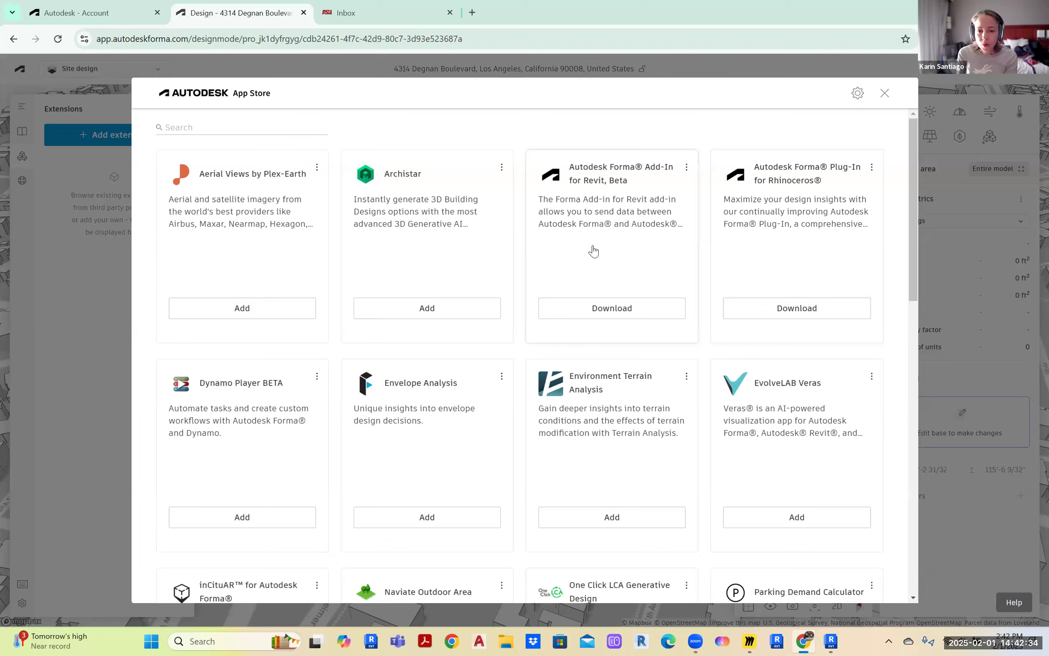
pyautogui.click(888, 92)
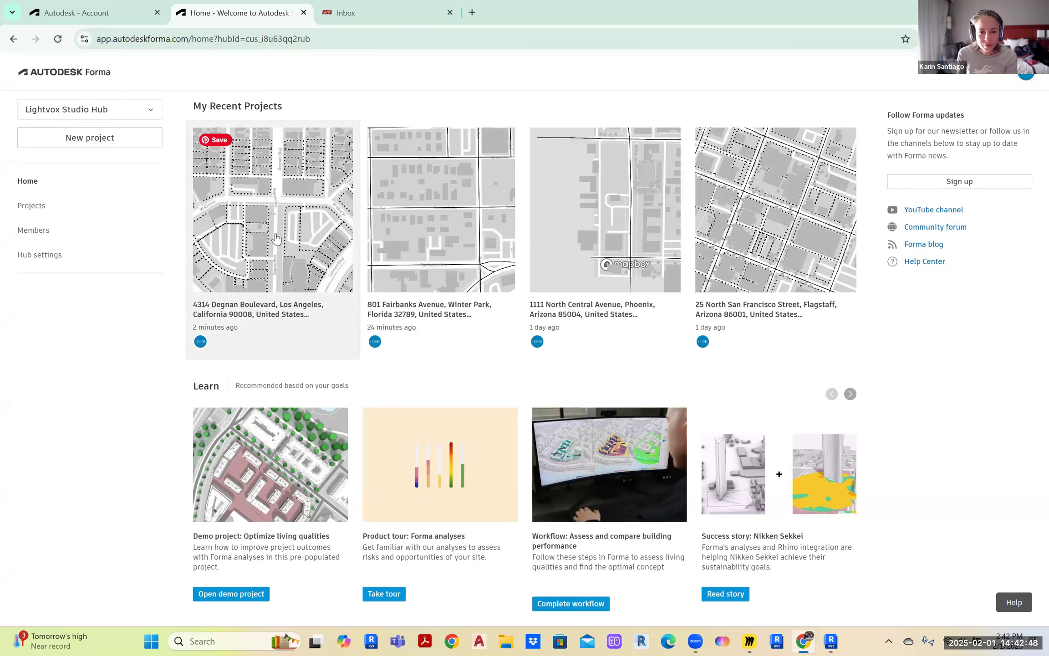
pyautogui.click(466, 217)
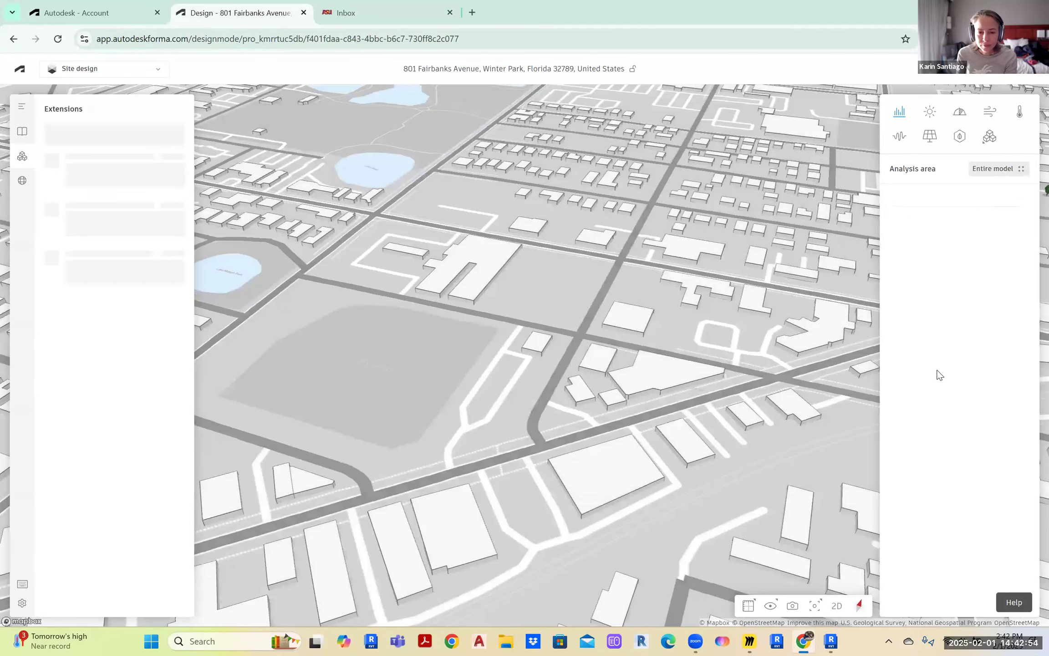
# Zoom, orbit and rotate the Winter Park map to frame the park and lakes, north up
pyautogui.scroll(-2, 392, 424)
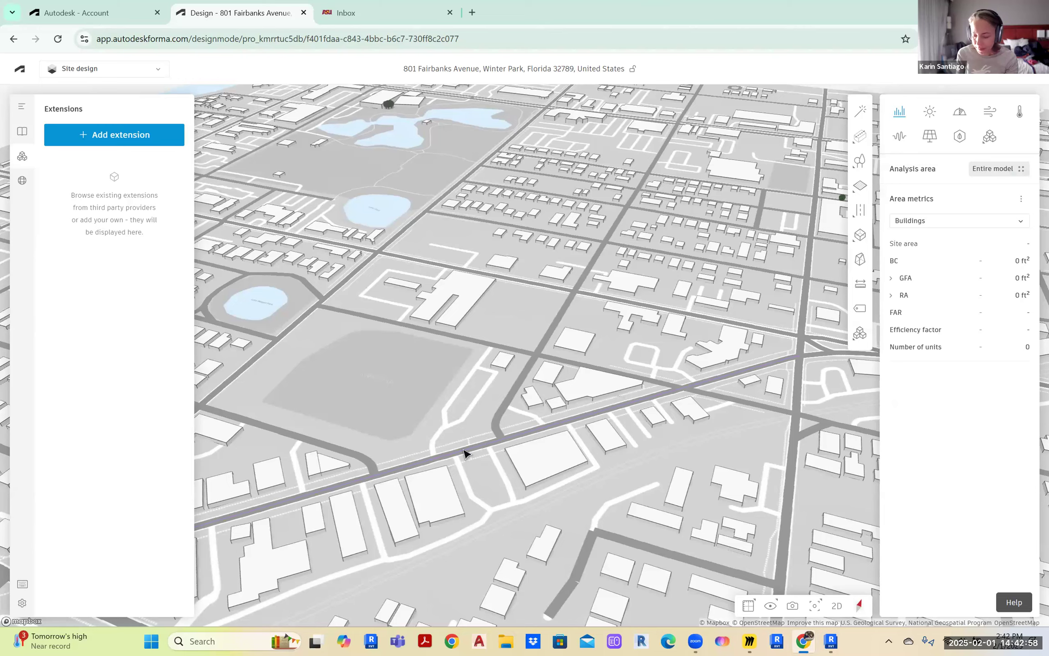
pyautogui.moveTo(461, 445); pyautogui.dragTo(599, 365)
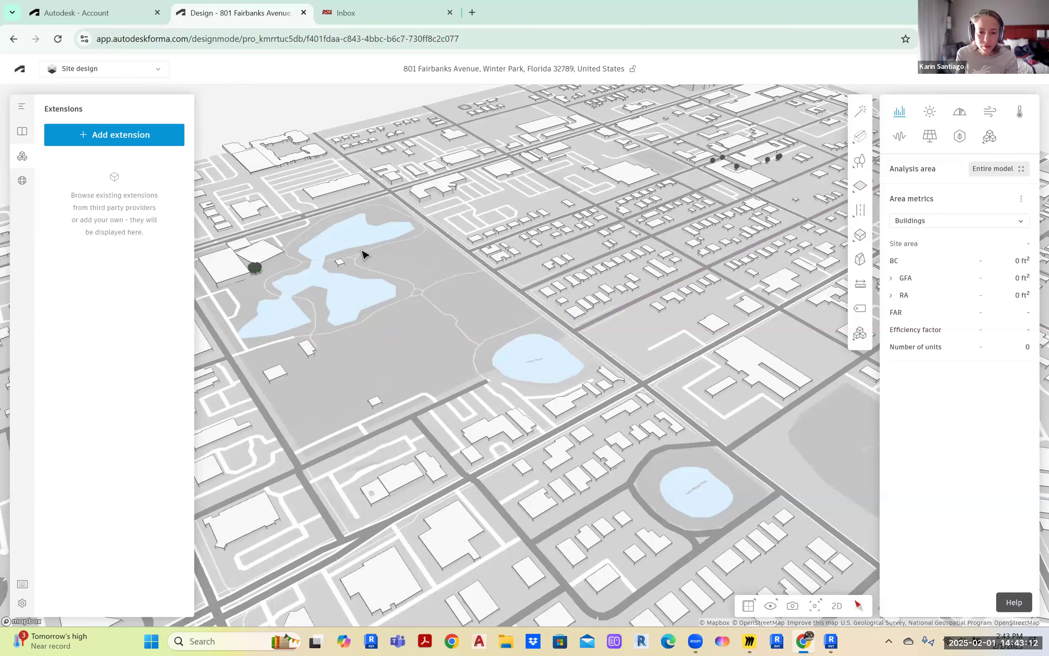
pyautogui.moveTo(250, 258); pyautogui.dragTo(382, 274)
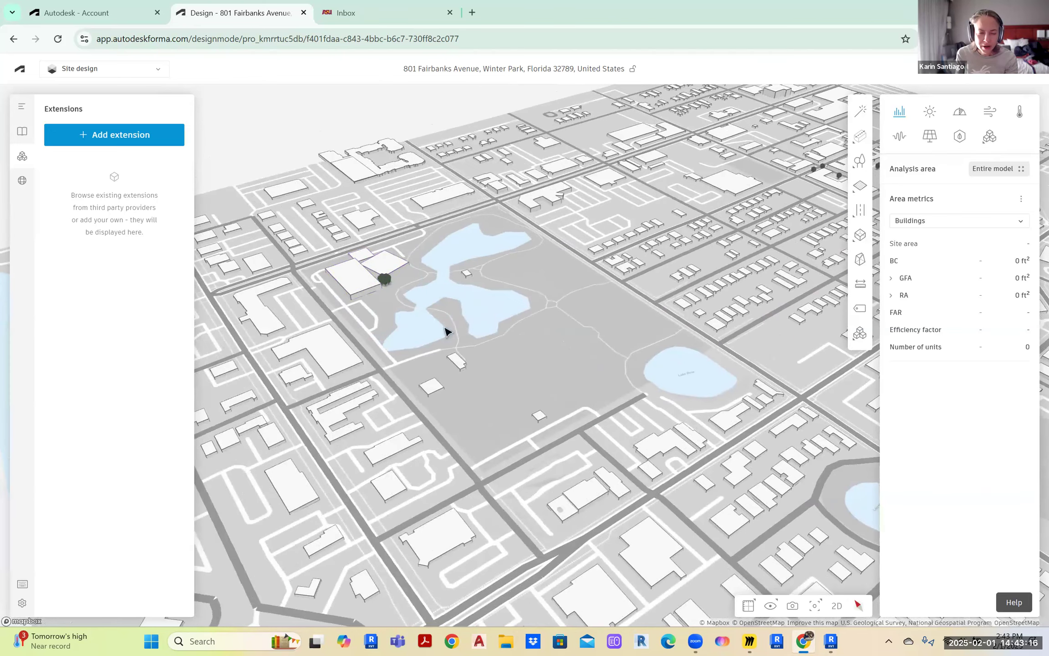
pyautogui.moveTo(548, 381); pyautogui.dragTo(695, 375, button='right')
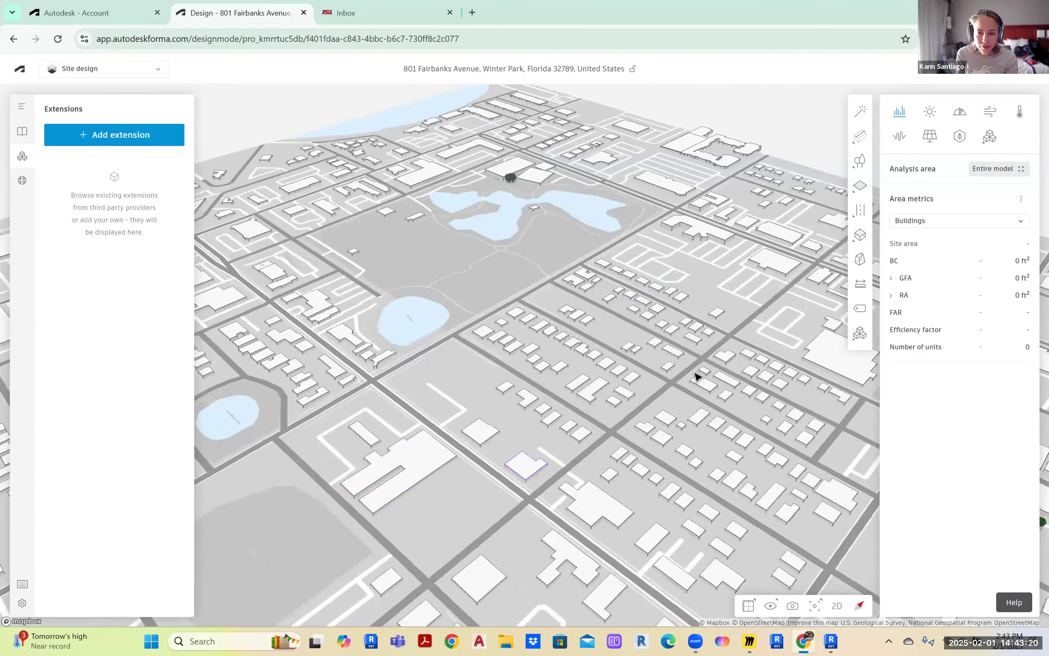
pyautogui.scroll(3, 429, 410)
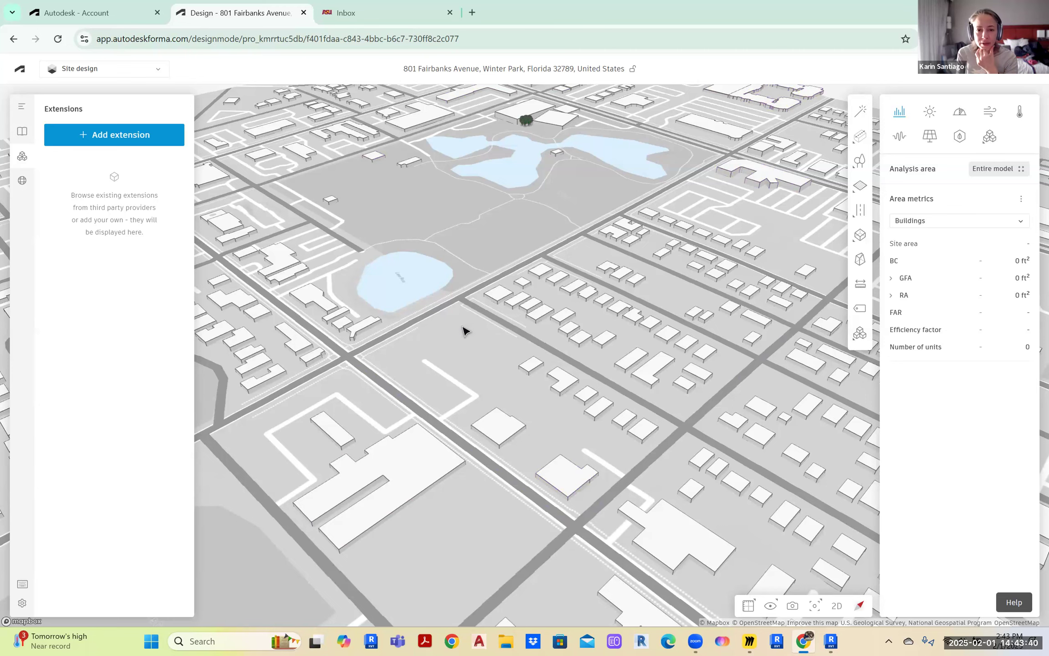
pyautogui.scroll(-1, 463, 327)
pyautogui.scroll(4, 527, 131)
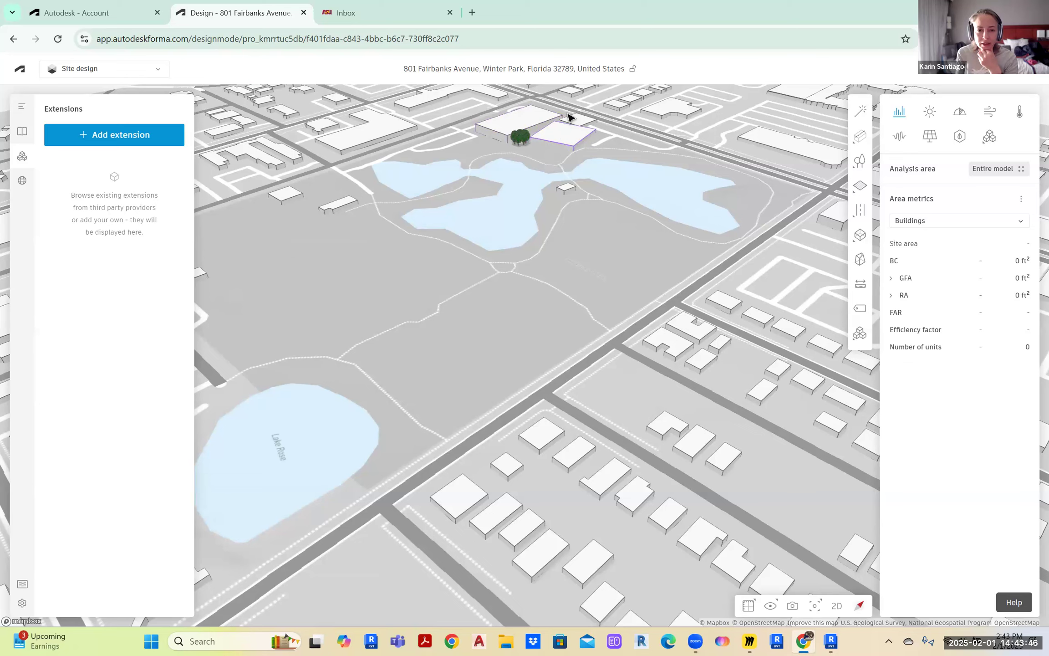
pyautogui.scroll(-1, 546, 155)
pyautogui.scroll(2, 548, 153)
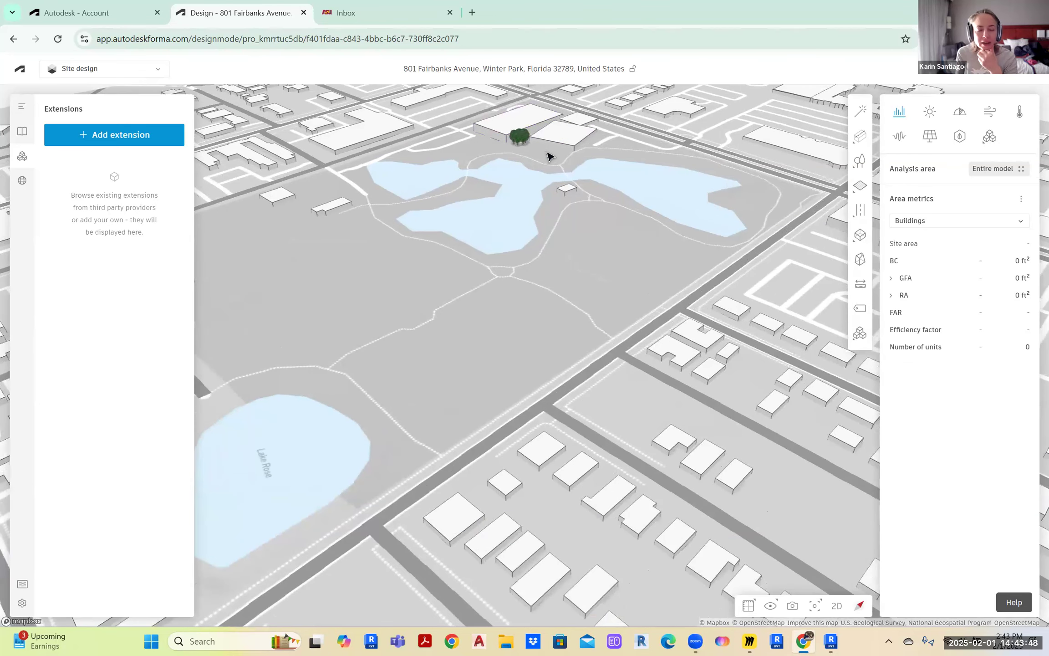
pyautogui.scroll(-5, 551, 173)
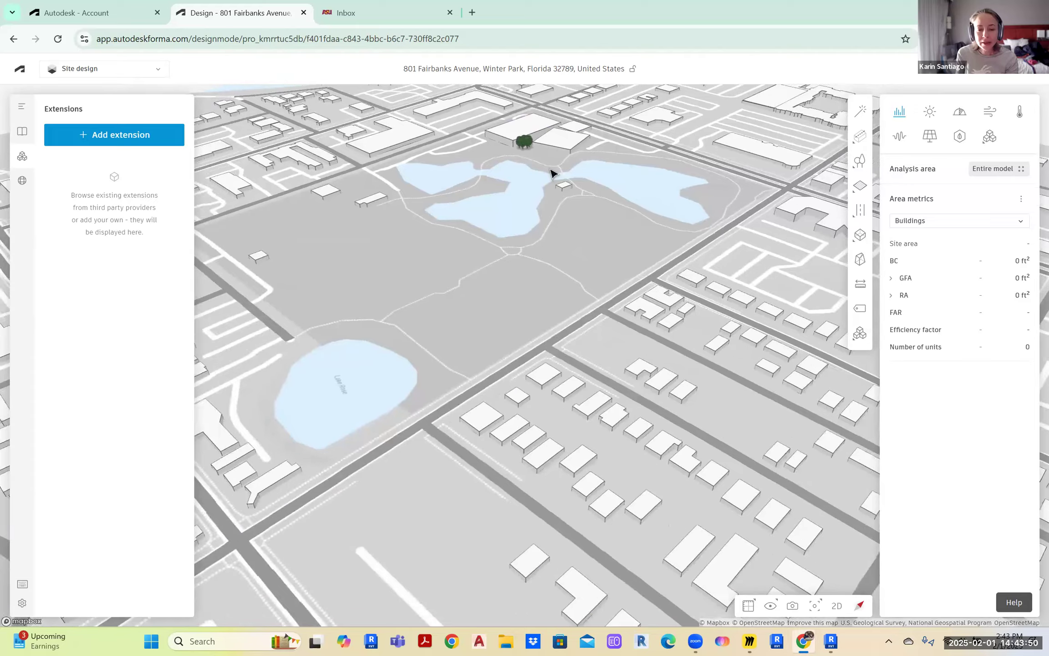
pyautogui.scroll(-2, 551, 173)
pyautogui.moveTo(507, 379); pyautogui.dragTo(750, 176)
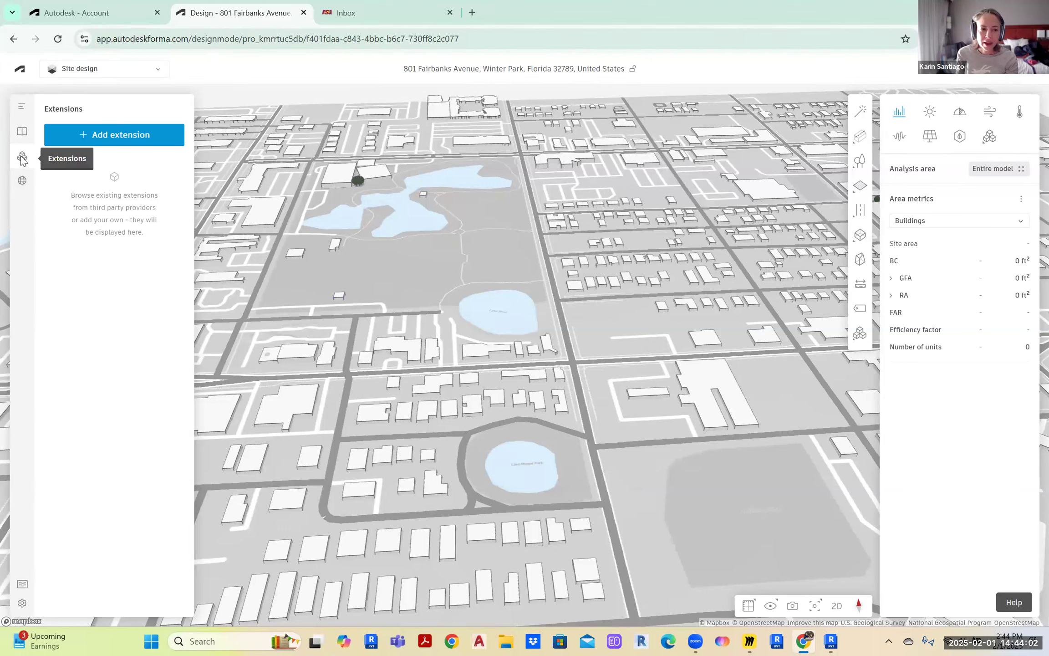
# Show the contextual data layers and orbit to a near top-down, north-up view
pyautogui.click(22, 180)
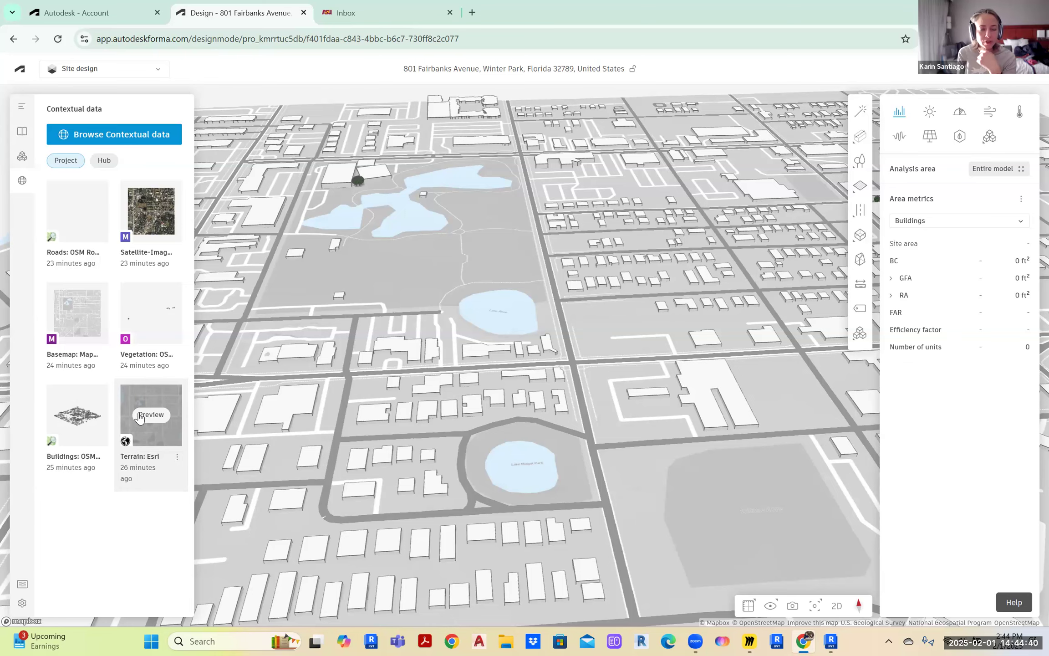
pyautogui.moveTo(656, 506); pyautogui.dragTo(457, 488, button='right')
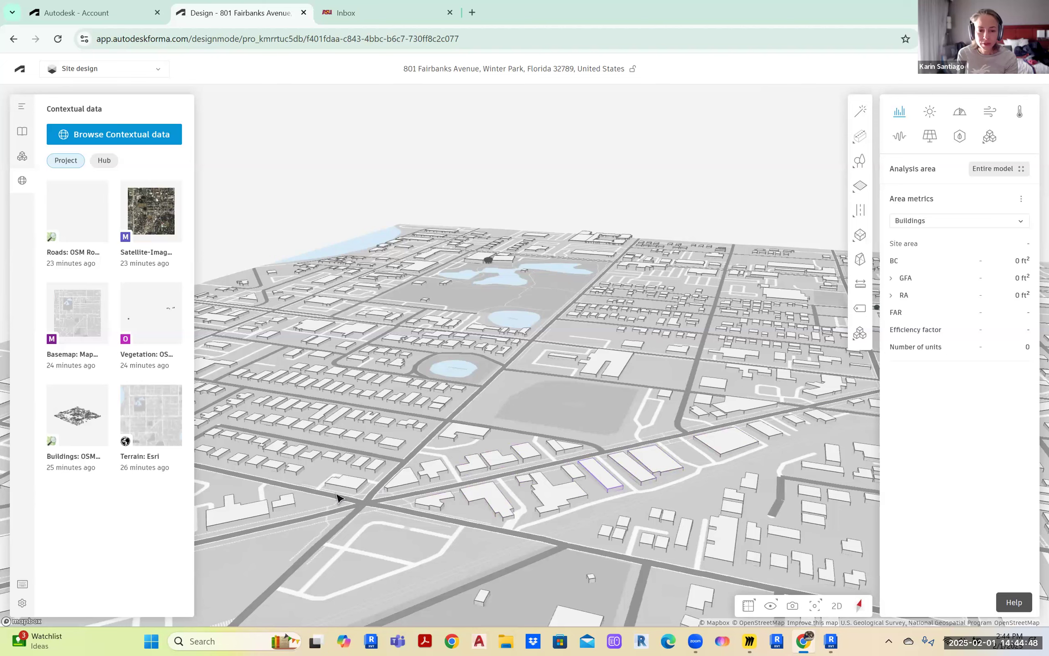
pyautogui.scroll(-3, 360, 514)
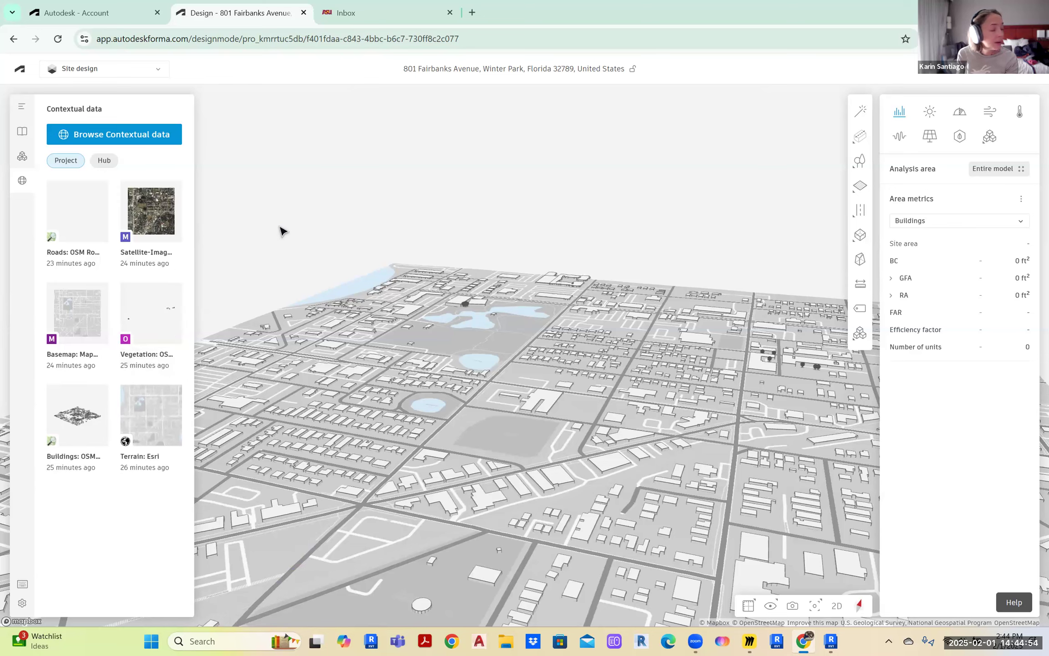
pyautogui.moveTo(387, 223); pyautogui.dragTo(466, 432, button='right')
# Frame the whole site tile, check the roads and railroads options, then return Home
pyautogui.scroll(-4, 438, 439)
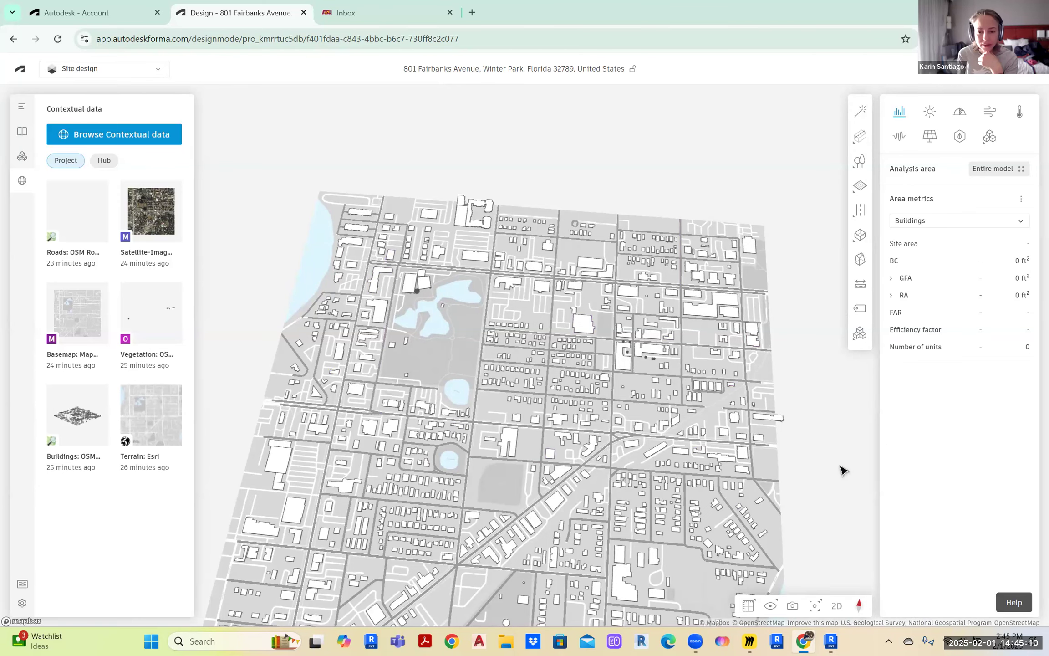
pyautogui.moveTo(838, 452); pyautogui.dragTo(822, 356)
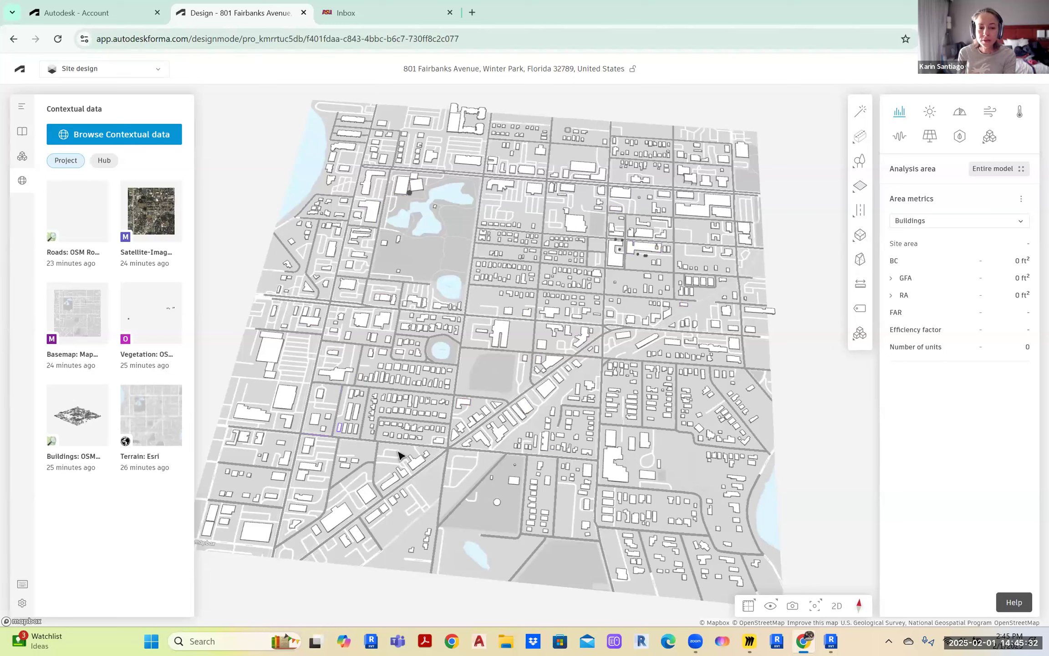
pyautogui.click(860, 209)
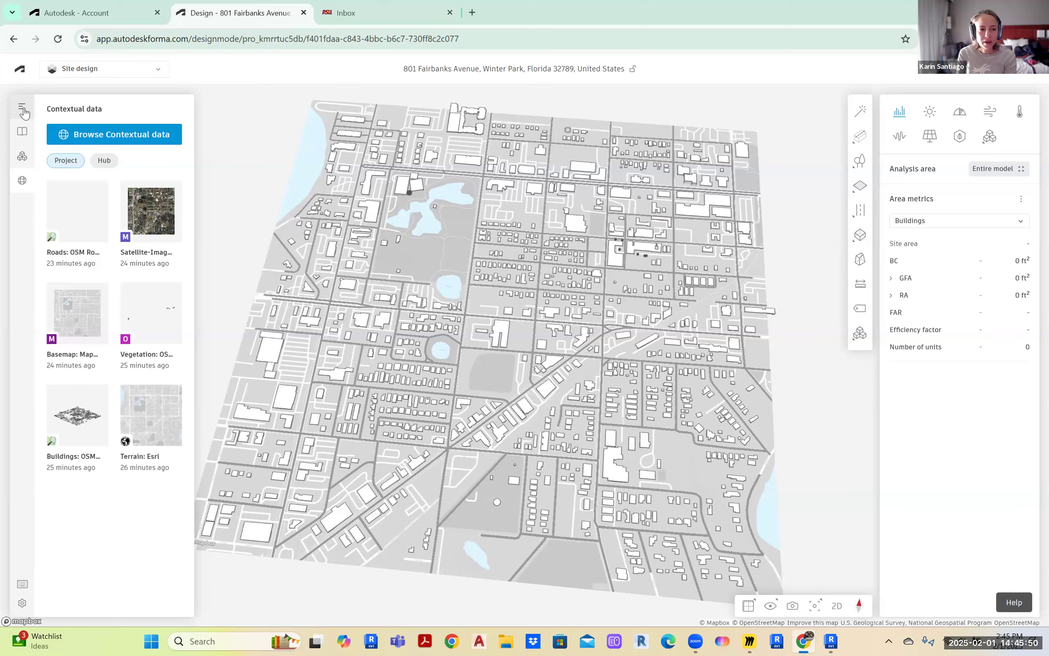
pyautogui.click(20, 69)
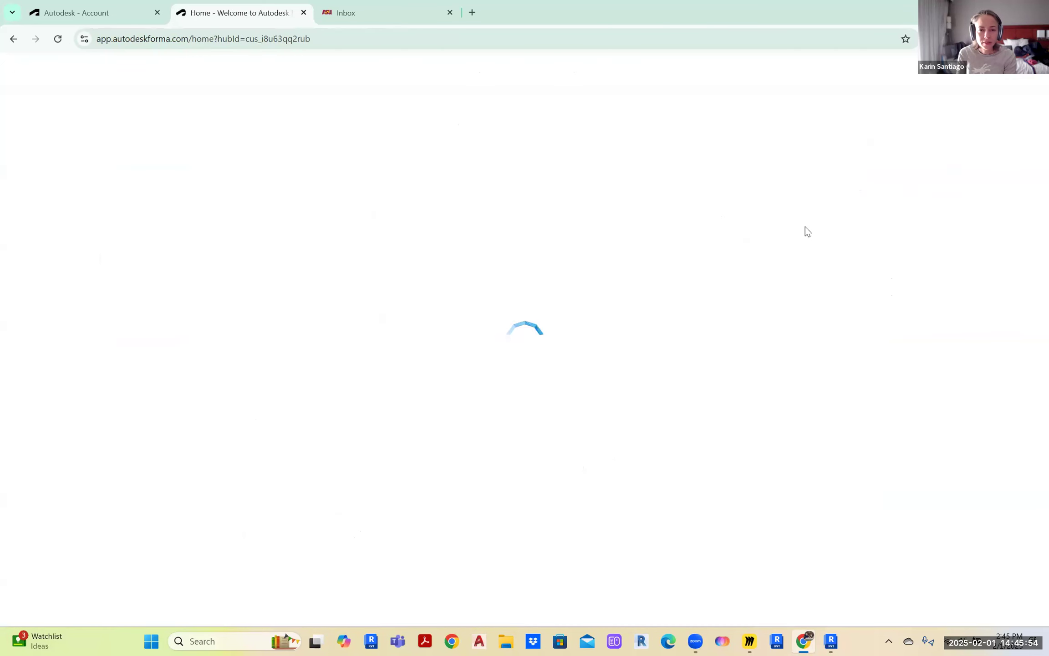
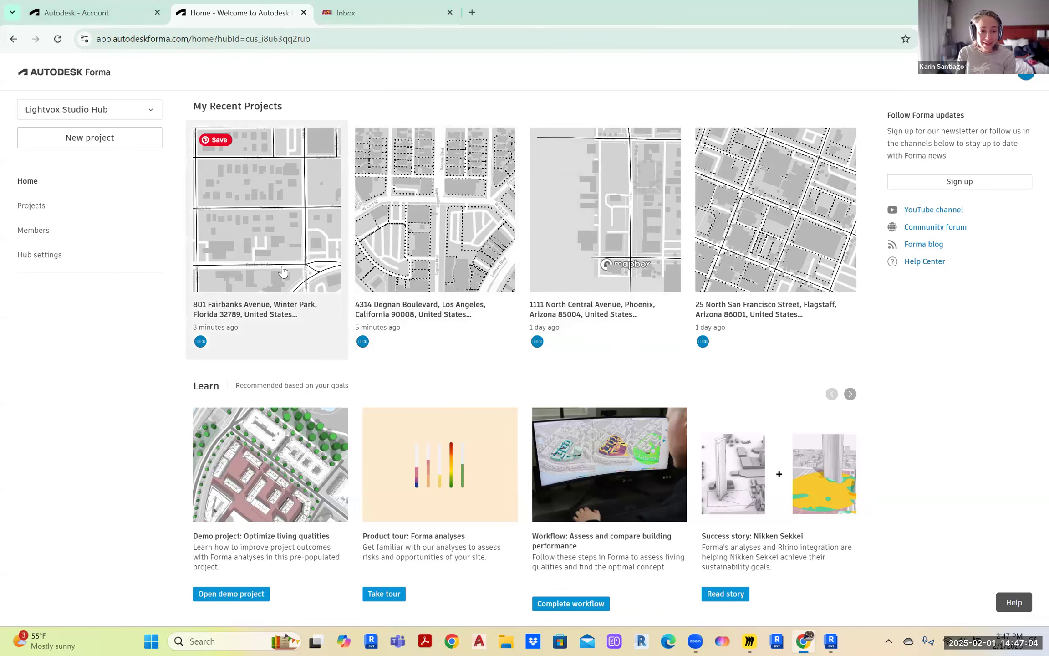
# Set the browser aside to reveal the Revit model of the Winter Park site
pyautogui.click(978, 11)
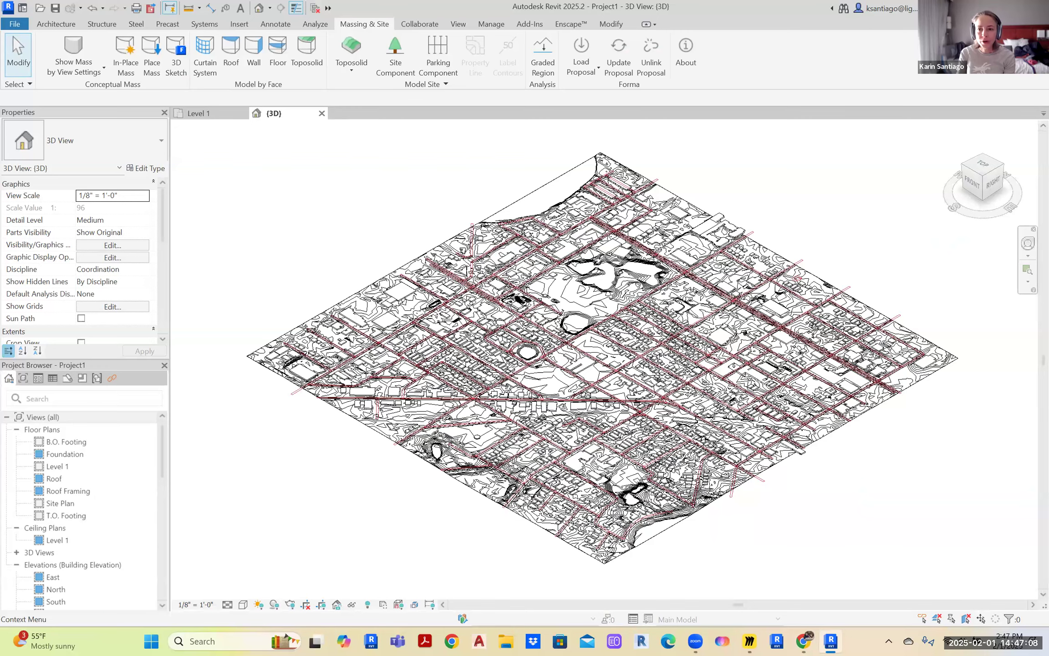
# Return to Forma and open the Proposals panel to reach the Winter Park, FL proposal's options
pyautogui.click(804, 641)
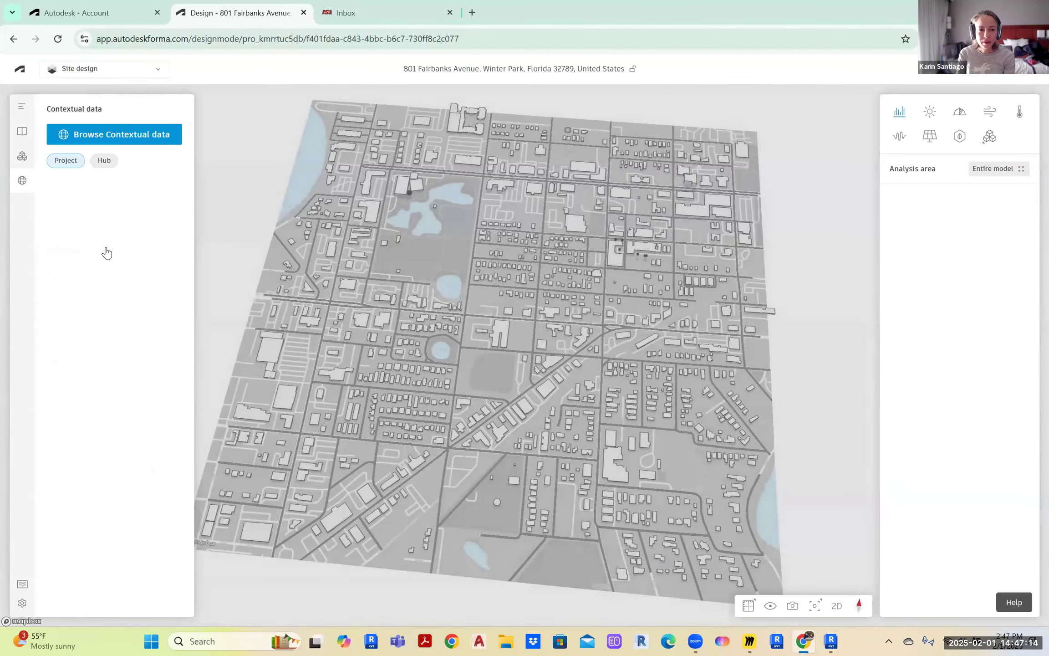
pyautogui.click(24, 134)
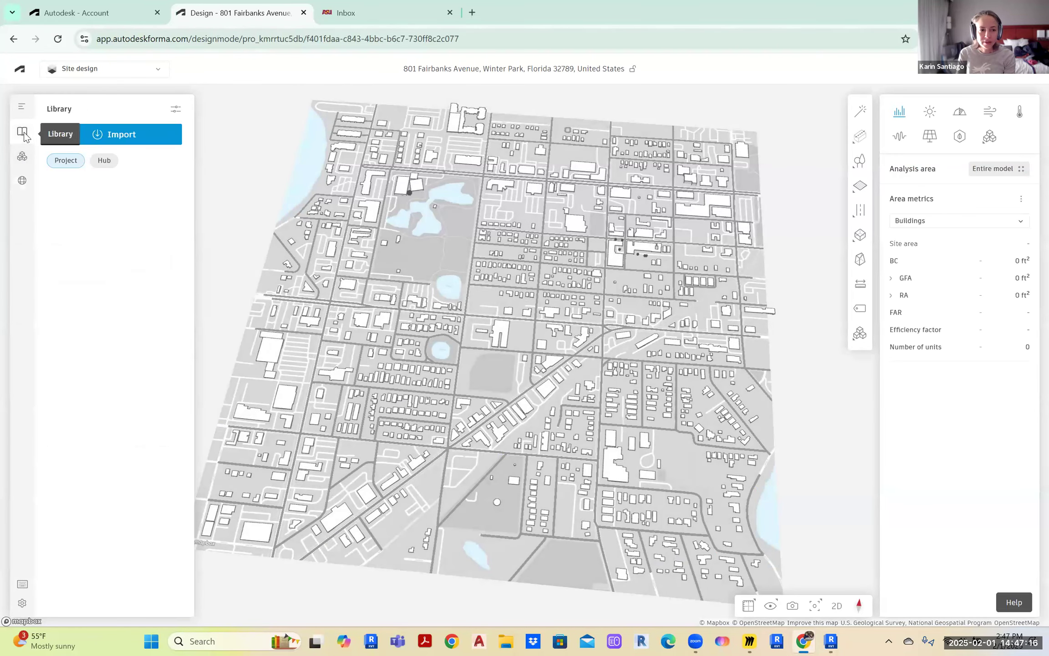
pyautogui.click(23, 107)
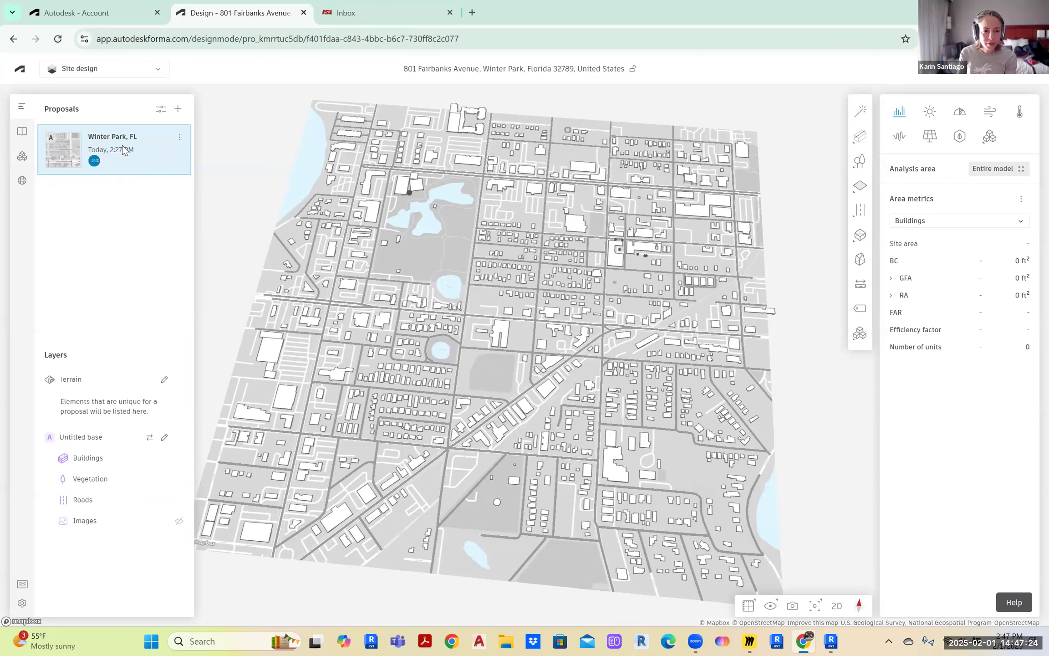
pyautogui.click(180, 139)
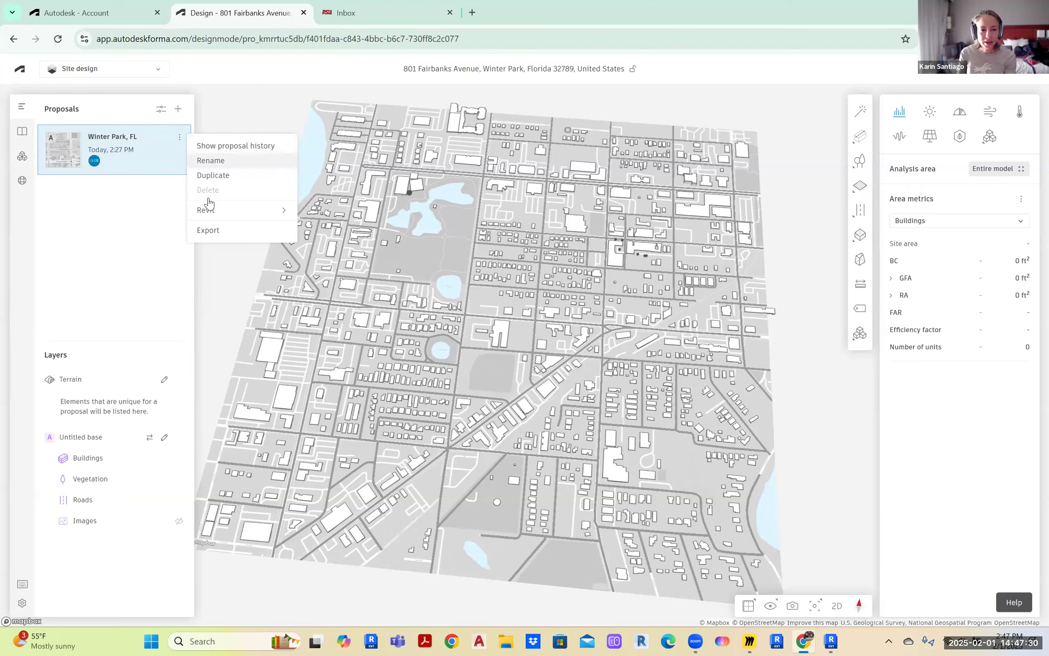
pyautogui.moveTo(207, 211)
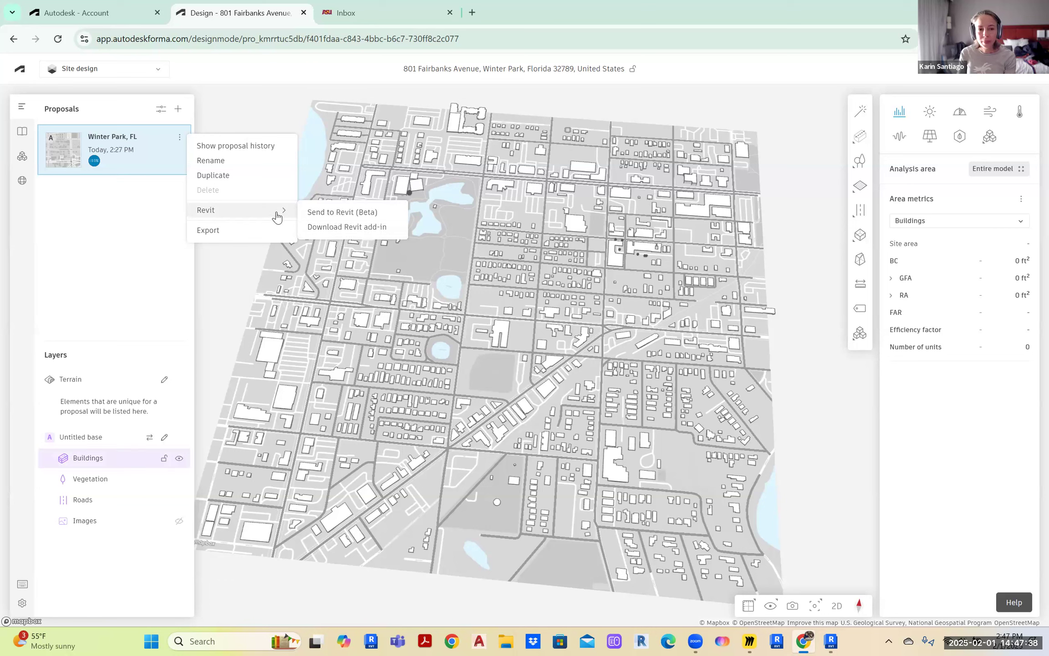
pyautogui.click(808, 393)
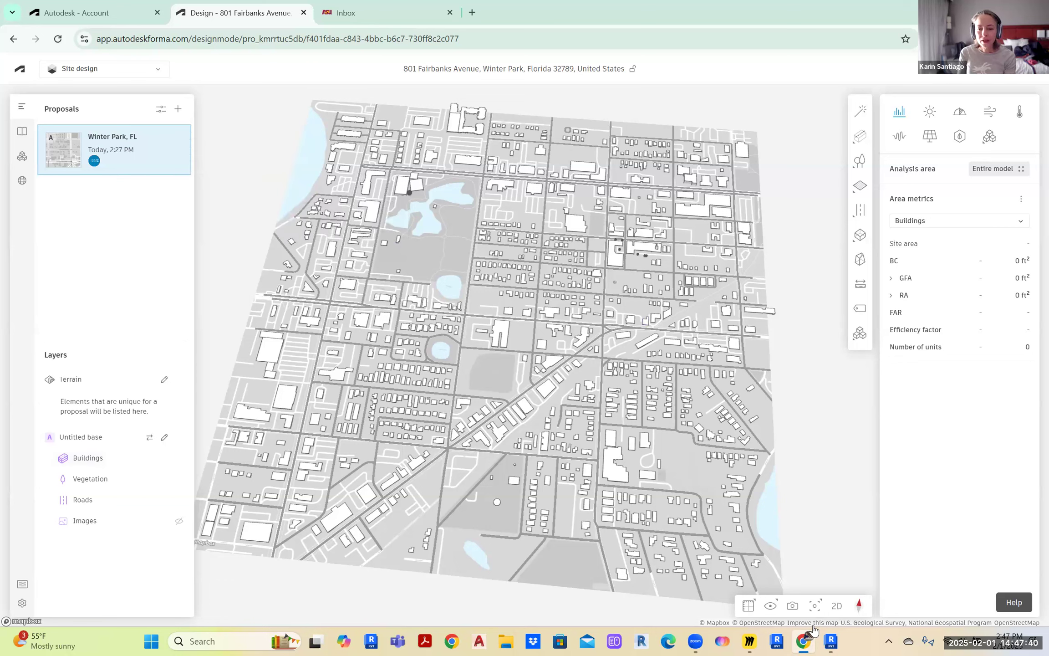
pyautogui.click(832, 641)
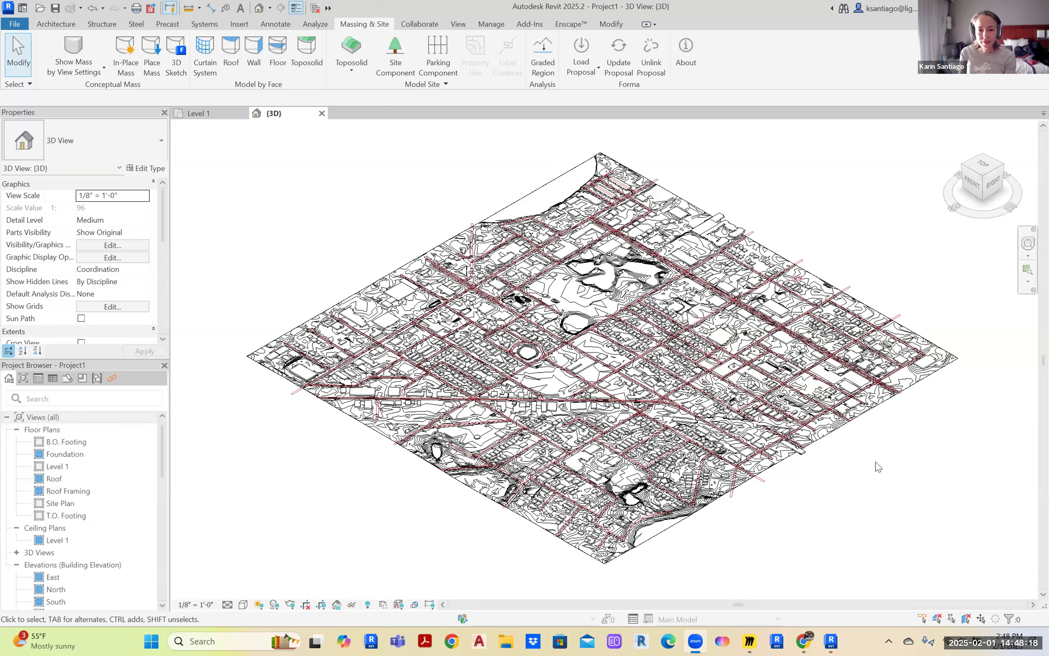
# Bring Revit forward and zoom the 3D view onto the site's contours and roads
pyautogui.click(829, 387)
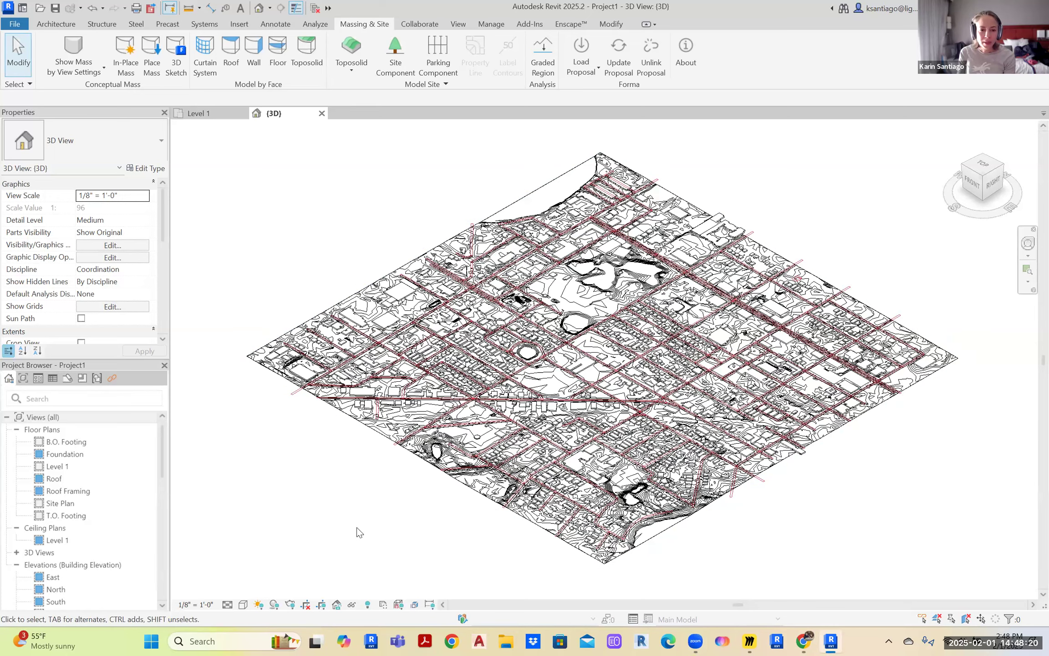
pyautogui.scroll(5, 758, 218)
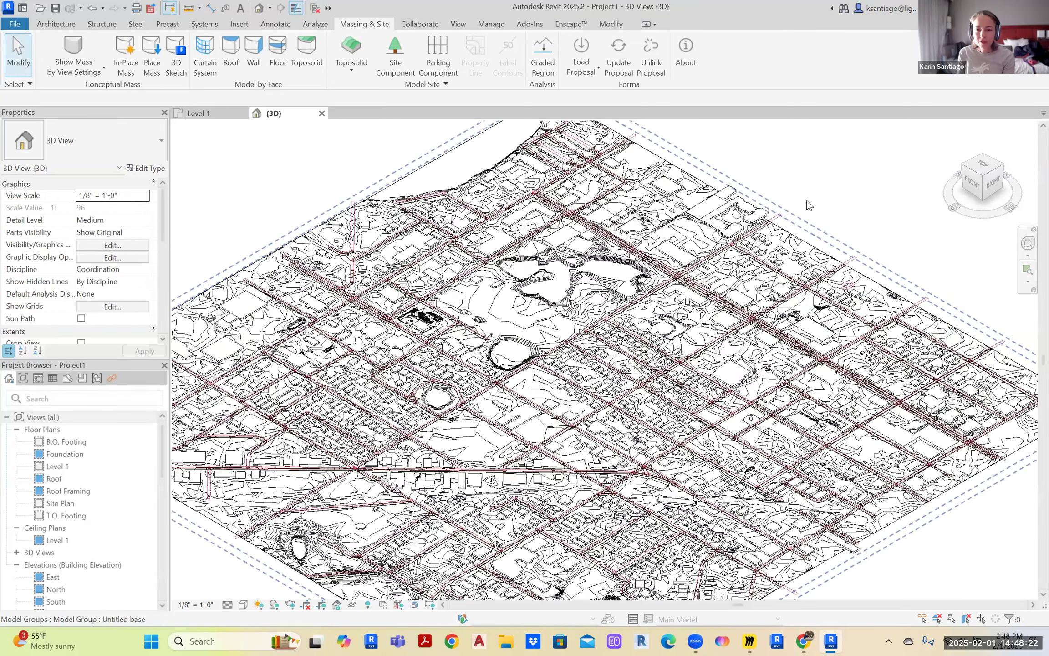
pyautogui.scroll(-7, 808, 206)
pyautogui.scroll(3, 815, 218)
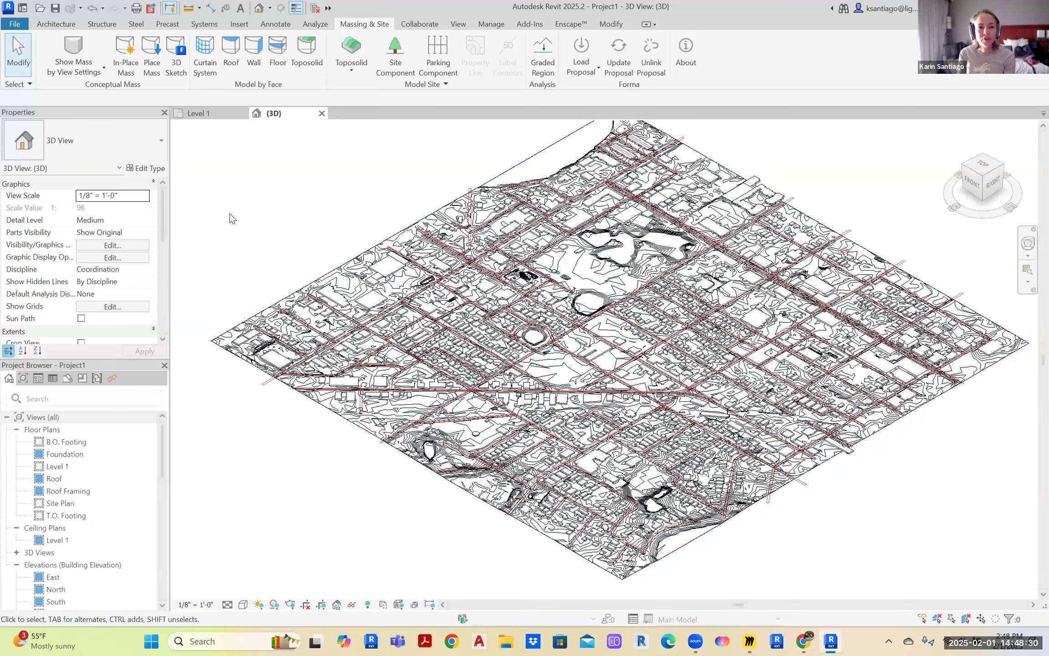
# Select the site toposolid and enclose it in a section box (BX)
pyautogui.click(611, 24)
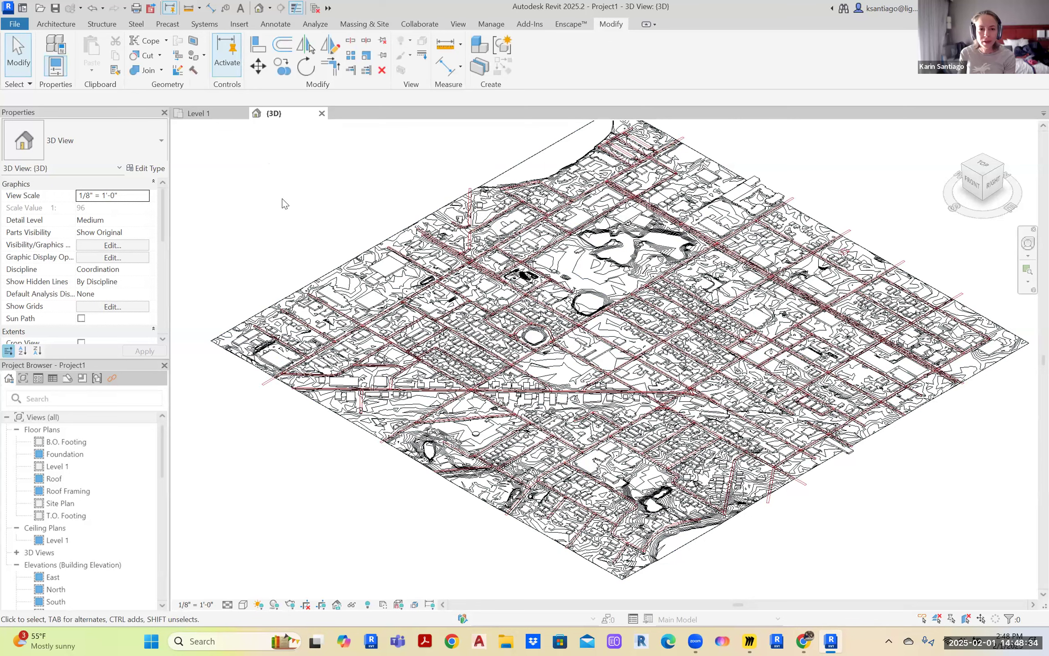
pyautogui.click(350, 263)
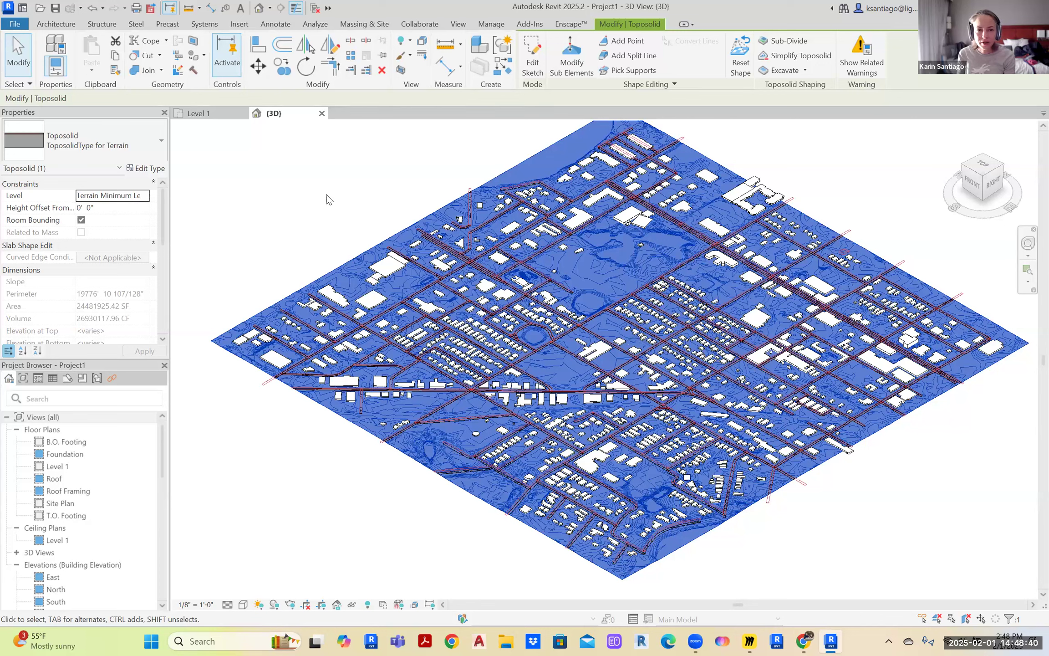
pyautogui.click(401, 71)
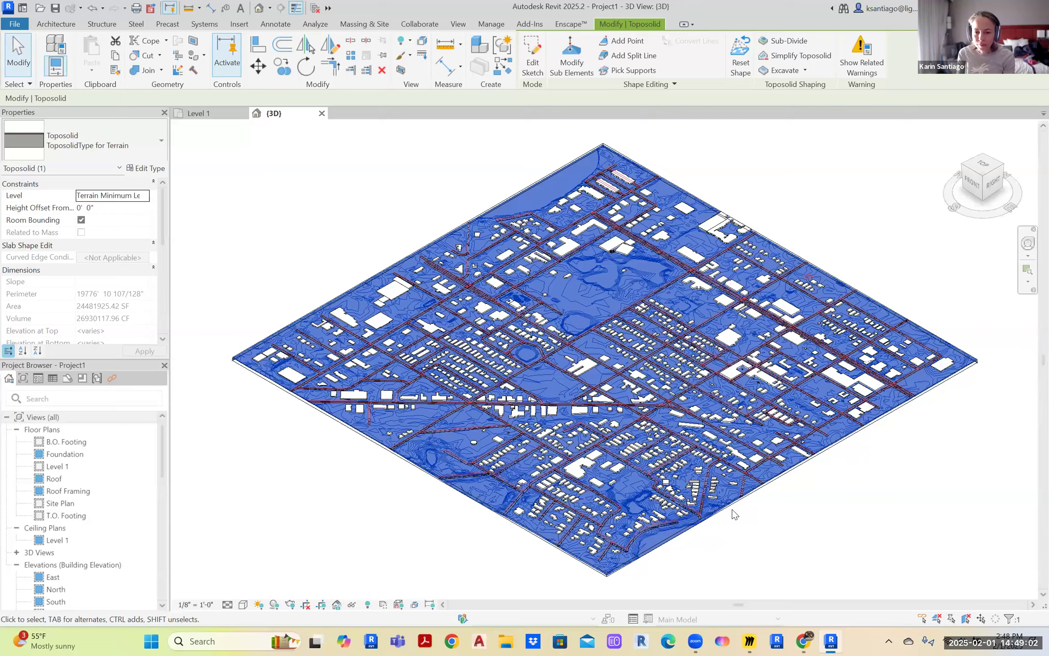
# Drag one section box face down-left beyond the site edge
pyautogui.scroll(6, 729, 512)
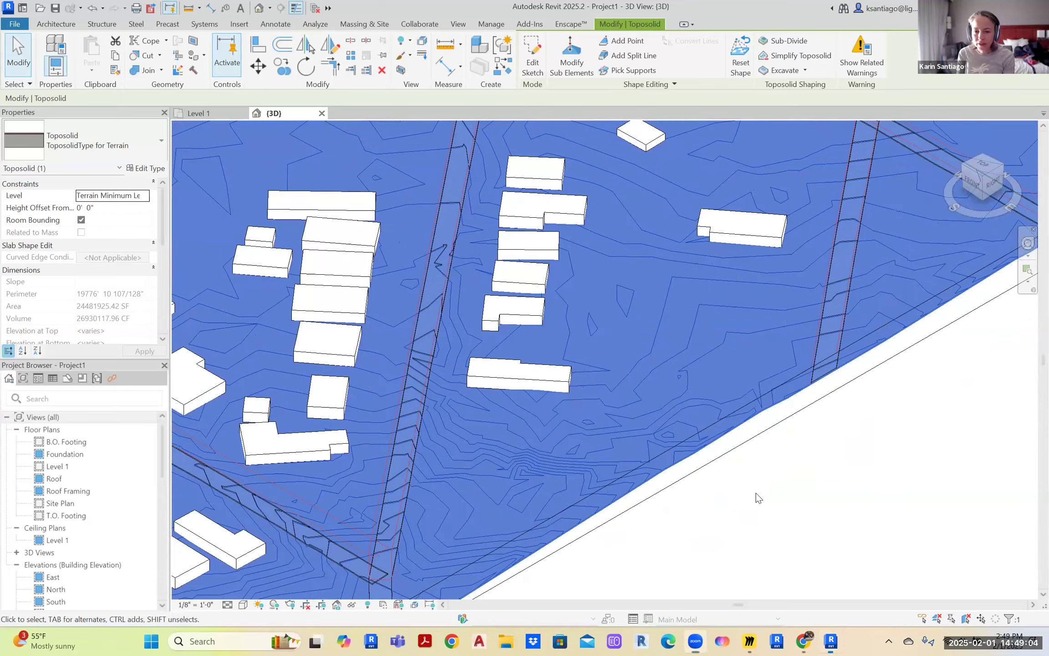
pyautogui.click(772, 429)
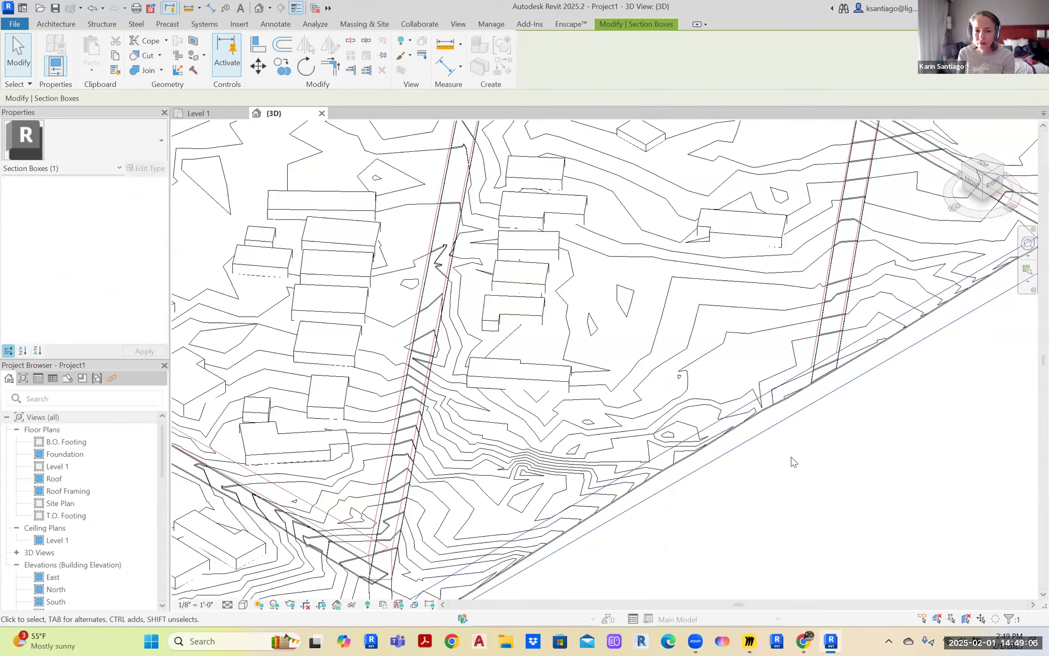
pyautogui.scroll(-8, 791, 452)
pyautogui.moveTo(917, 374); pyautogui.dragTo(858, 429)
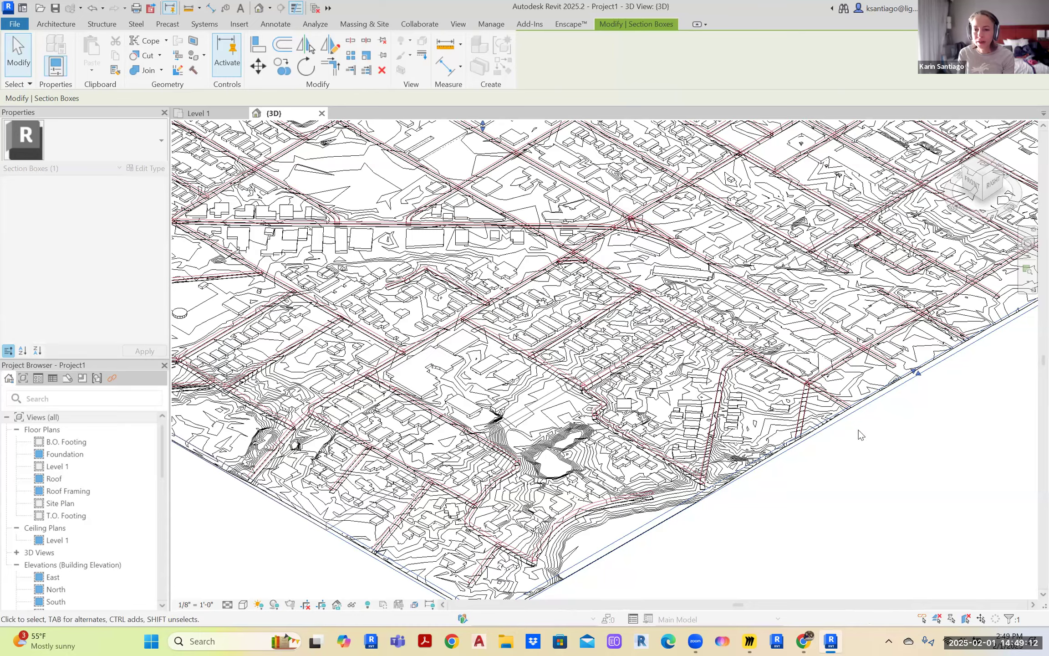
# Inspect the toposolid's Properties to confirm its thickness of roughly 1' 1"
pyautogui.scroll(10, 728, 315)
pyautogui.scroll(3, 626, 234)
pyautogui.click(627, 231)
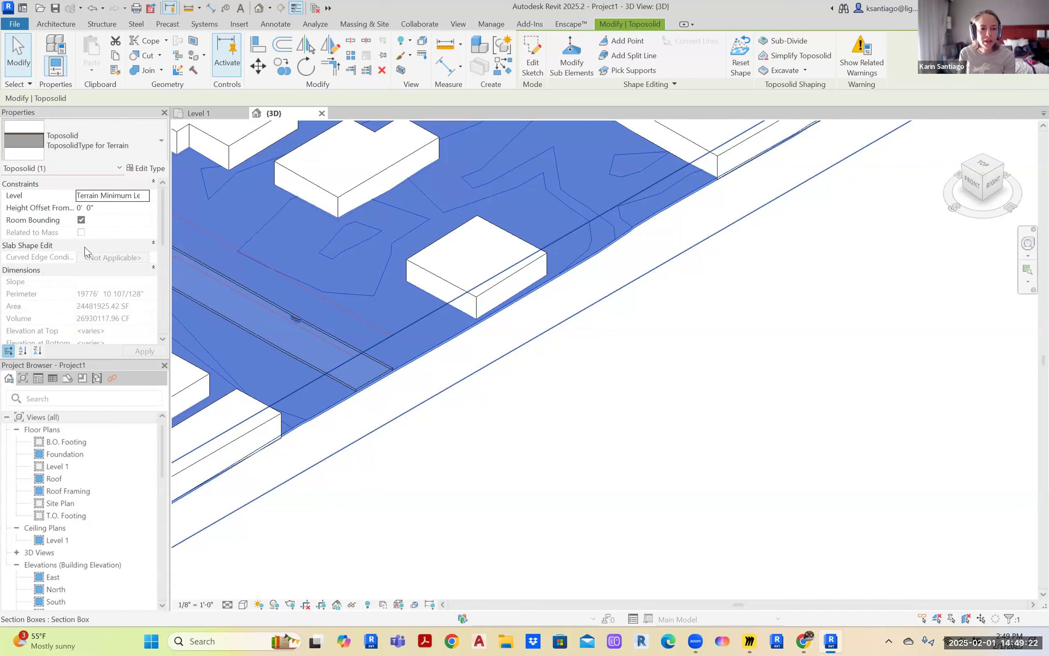
pyautogui.scroll(-2, 102, 338)
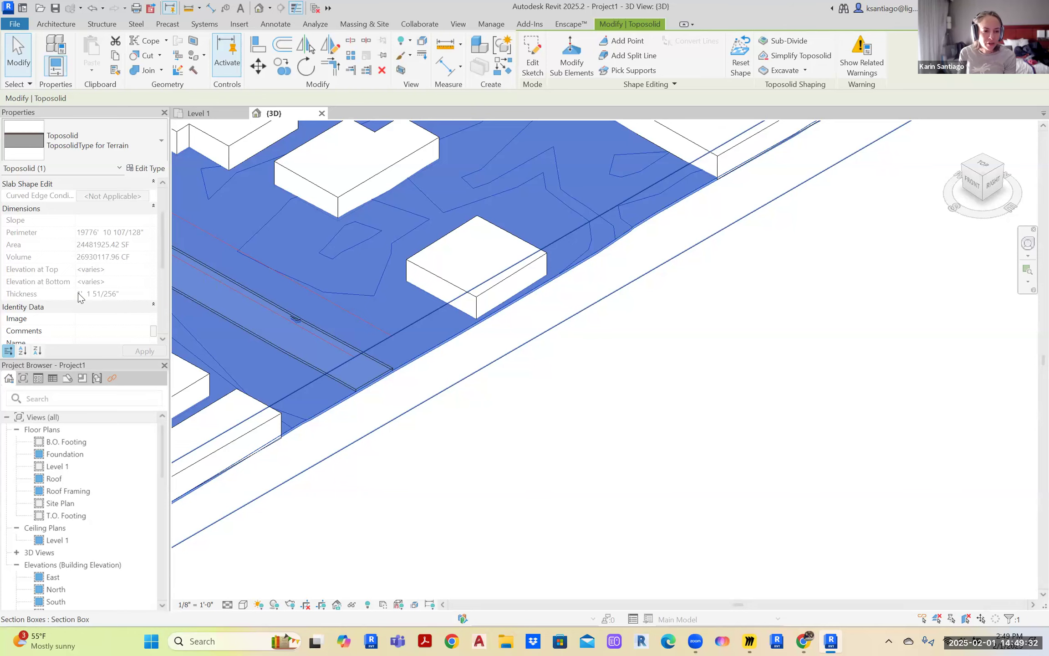
pyautogui.click(546, 466)
pyautogui.scroll(2, 542, 456)
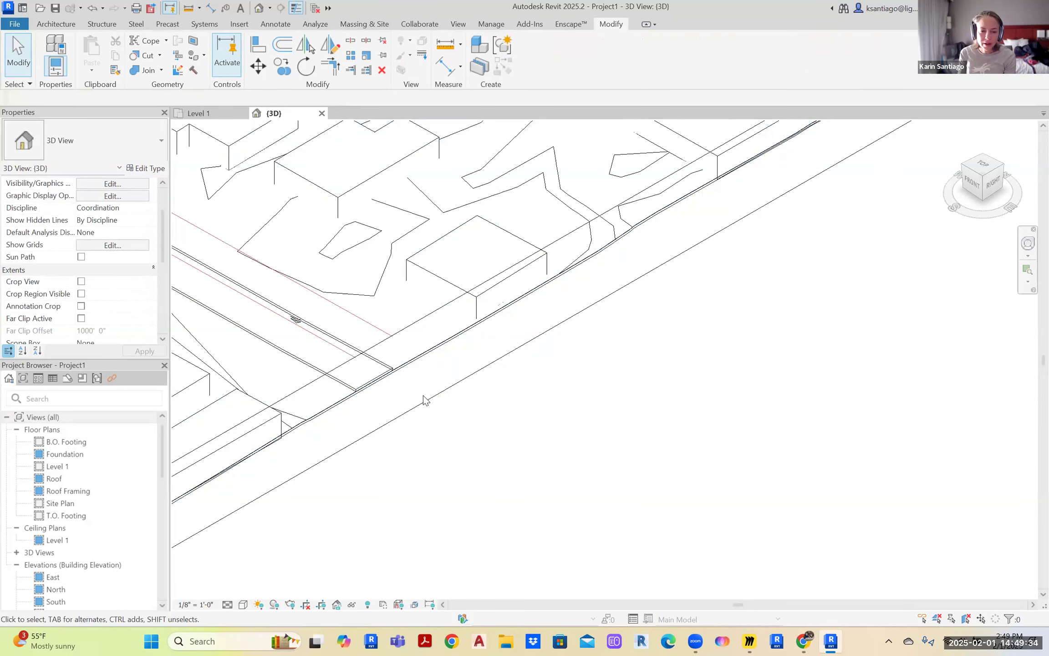
pyautogui.click(395, 330)
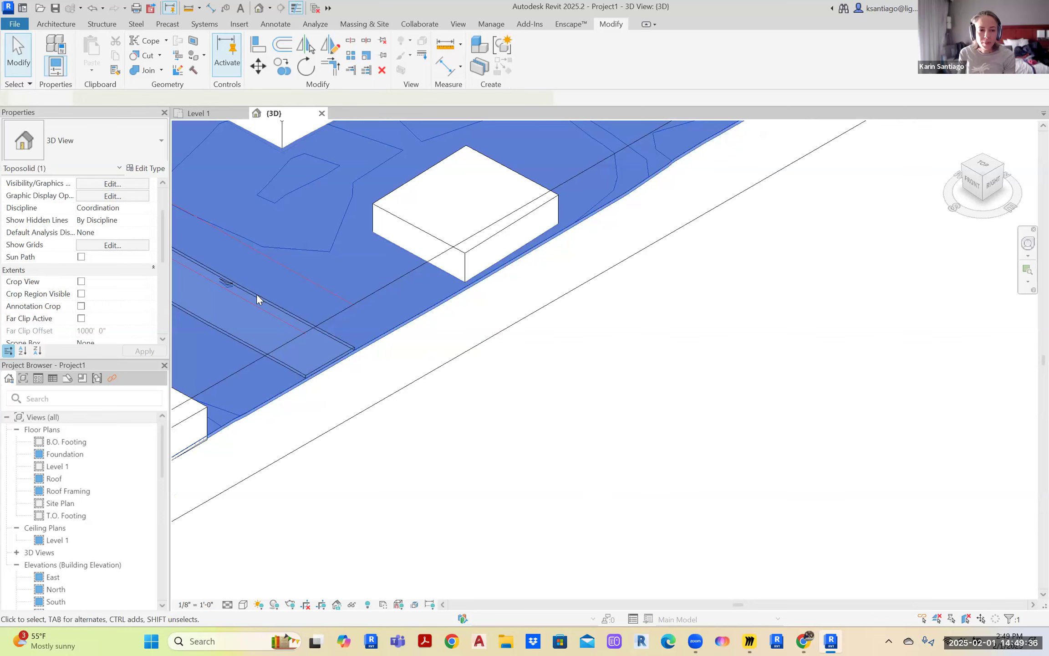
# Set the Terrain toposolid type's structure layer thickness to 20' 0"
pyautogui.click(146, 169)
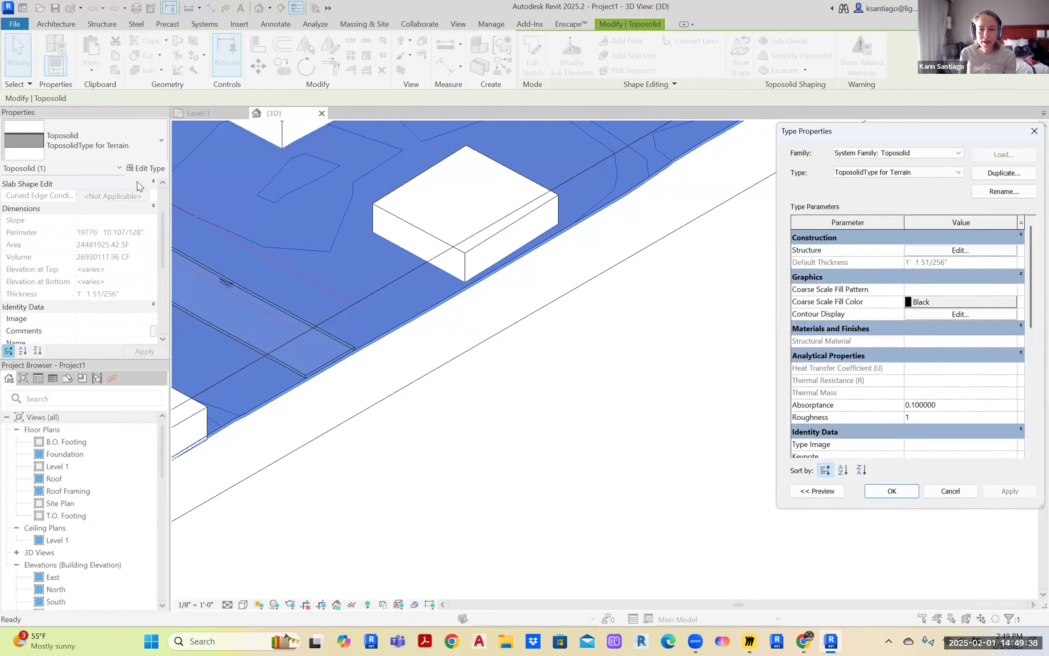
pyautogui.click(958, 251)
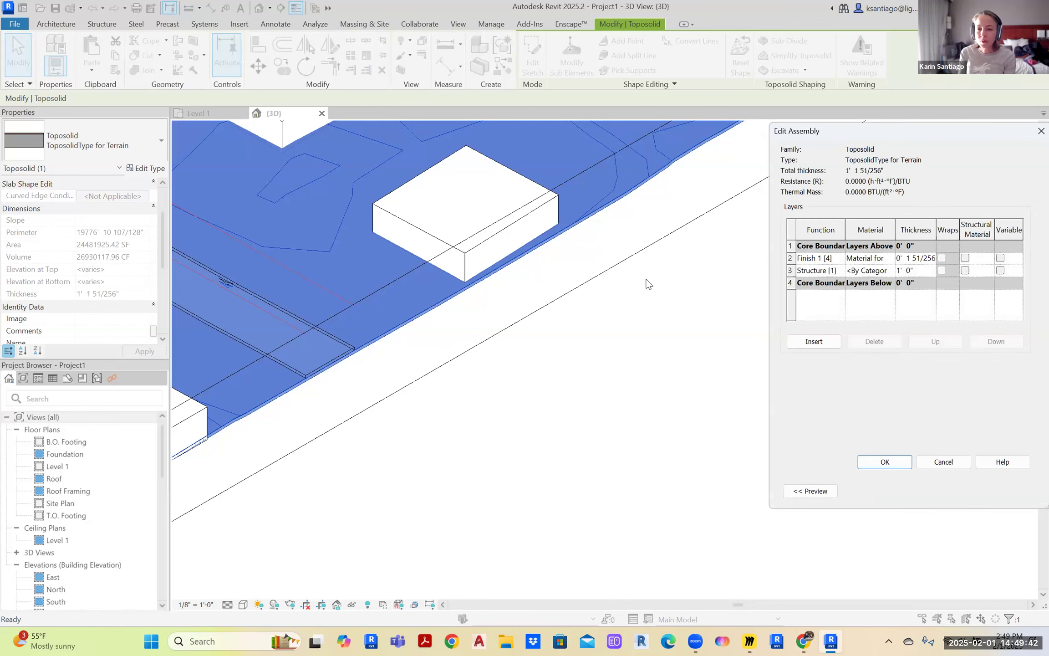
pyautogui.click(918, 271)
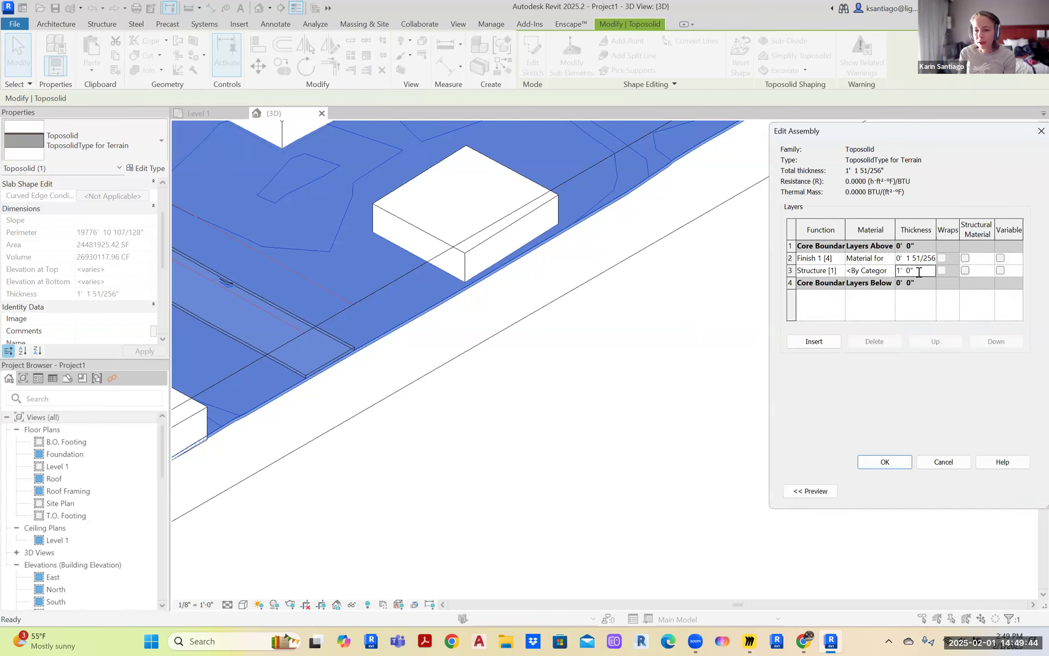
pyautogui.write('20')
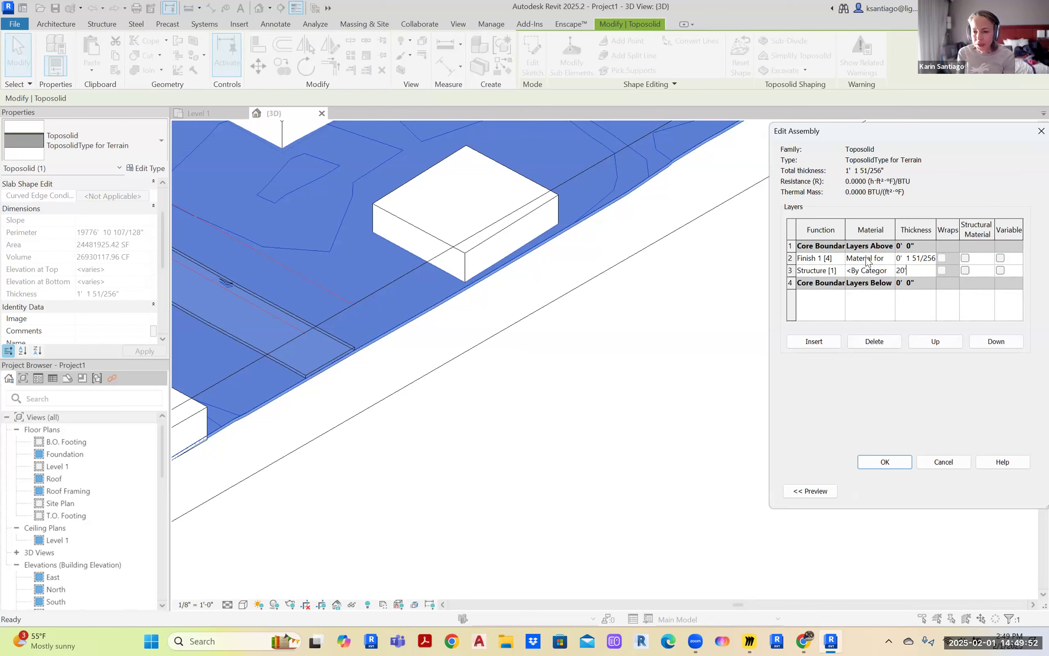
pyautogui.click(885, 463)
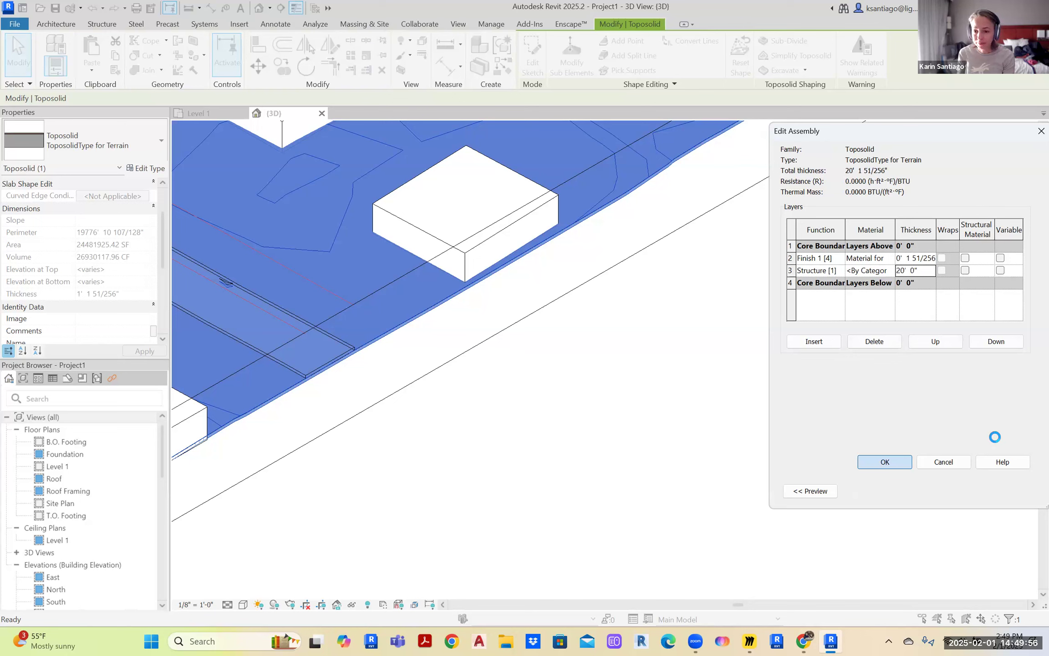
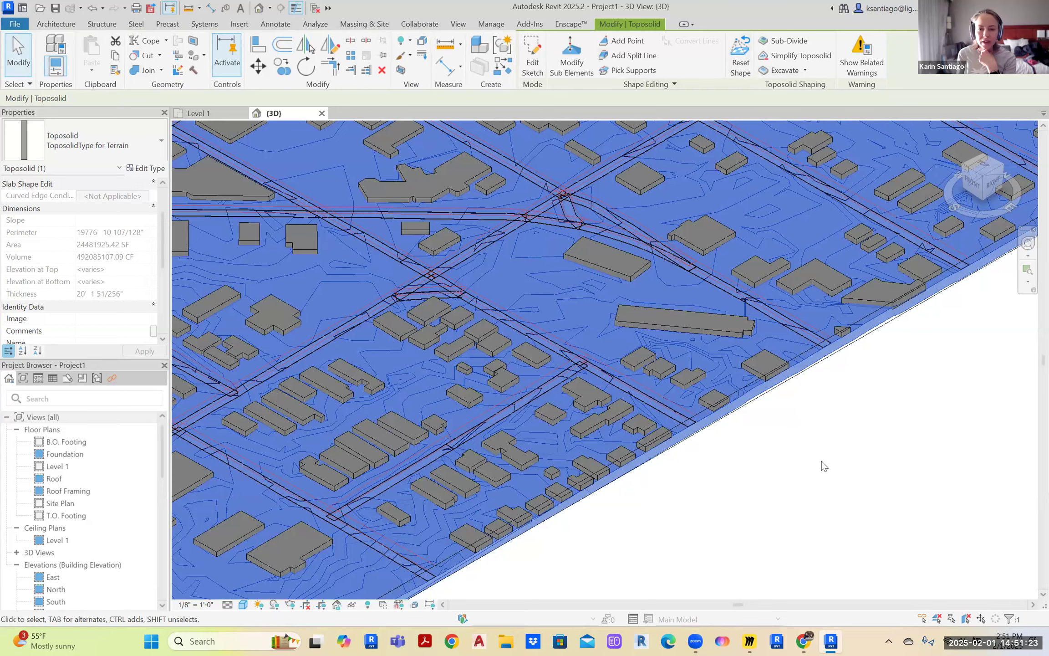
# Deselect the toposolid, then zoom out and pan until the whole Forma site fits the 3D view
pyautogui.click(809, 487)
pyautogui.scroll(-3, 806, 485)
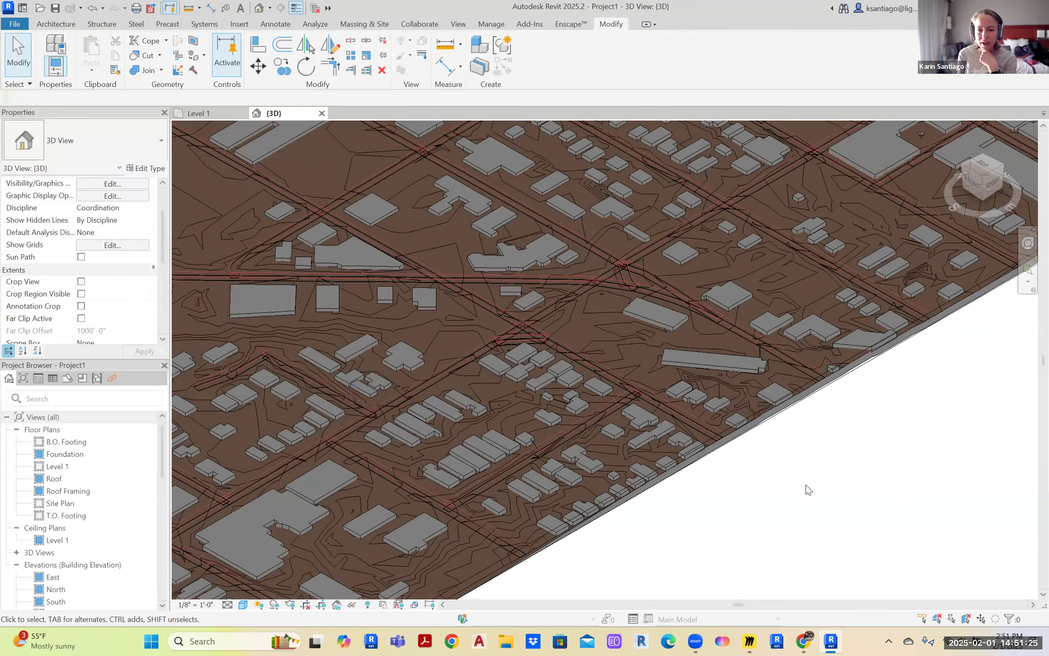
pyautogui.scroll(-3, 836, 489)
pyautogui.moveTo(807, 490); pyautogui.dragTo(737, 463, button='middle')
pyautogui.scroll(-3, 808, 480)
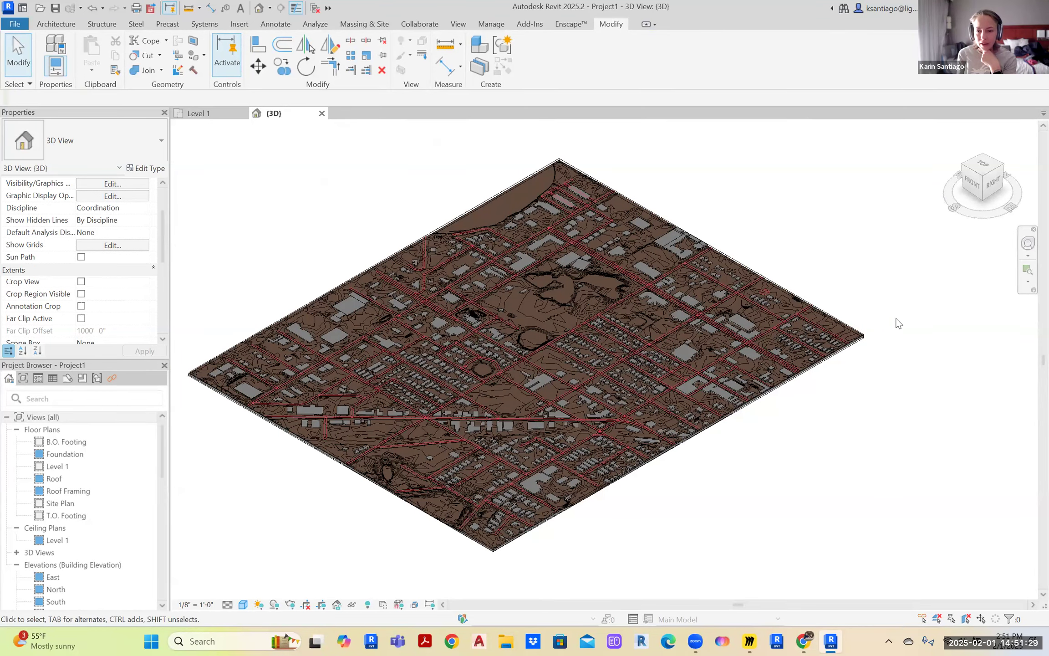
pyautogui.scroll(4, 831, 367)
# Select the section box and the buildings' model group to inspect them, then deselect
pyautogui.click(831, 356)
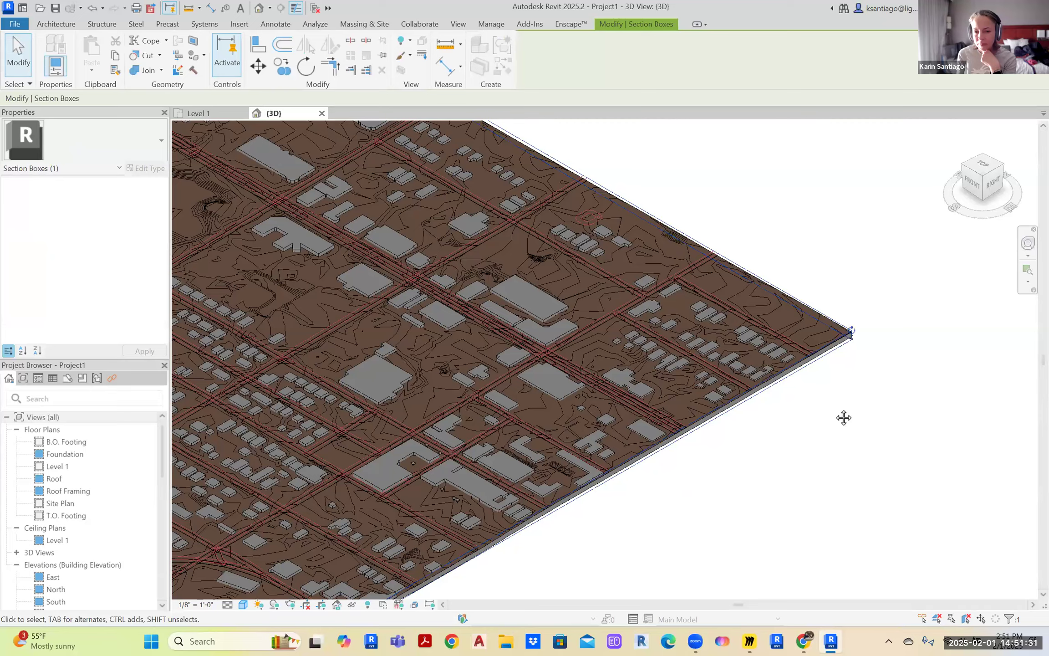
pyautogui.scroll(-5, 879, 391)
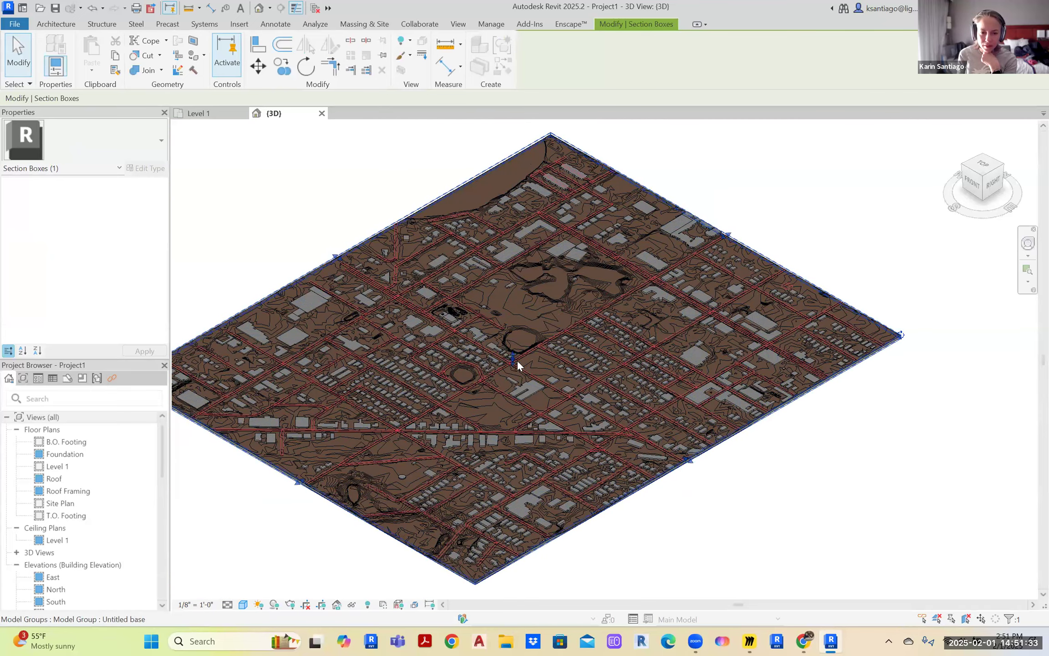
pyautogui.scroll(2, 518, 360)
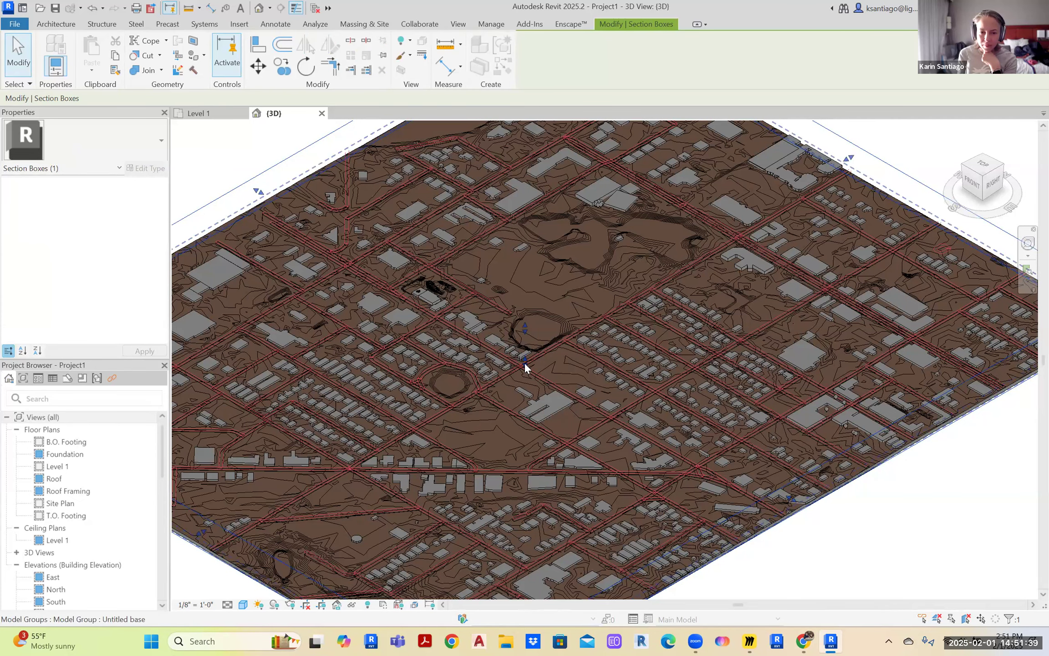
pyautogui.click(525, 363)
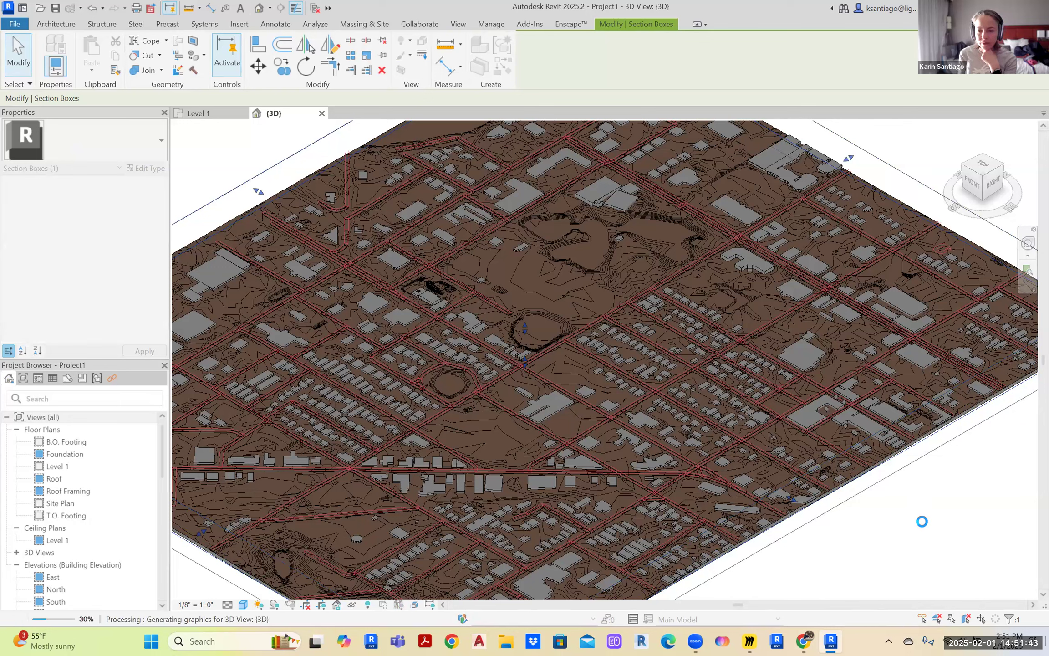
pyautogui.click(883, 520)
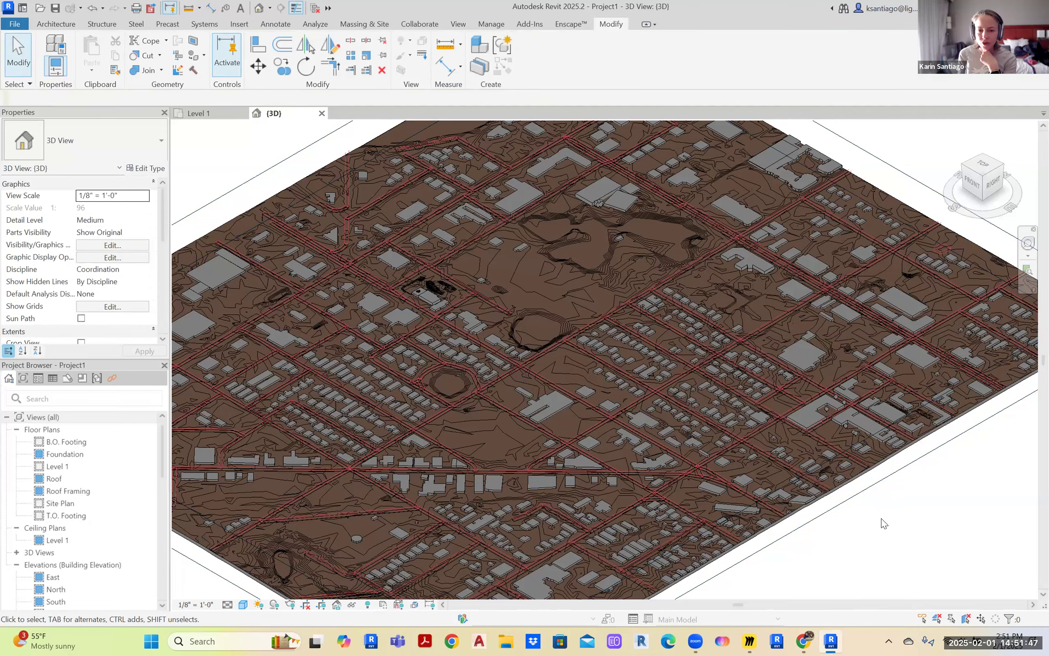
# Drag two section box faces inward to crop the site to a narrower strip
pyautogui.scroll(-5, 848, 459)
pyautogui.click(768, 442)
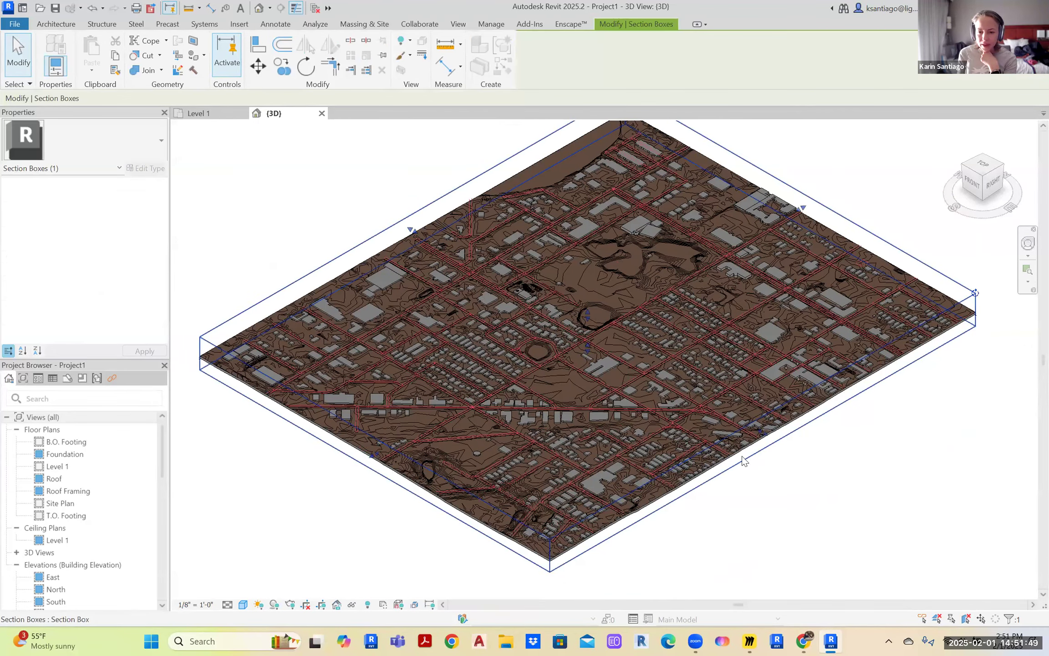
pyautogui.moveTo(776, 447); pyautogui.dragTo(865, 485)
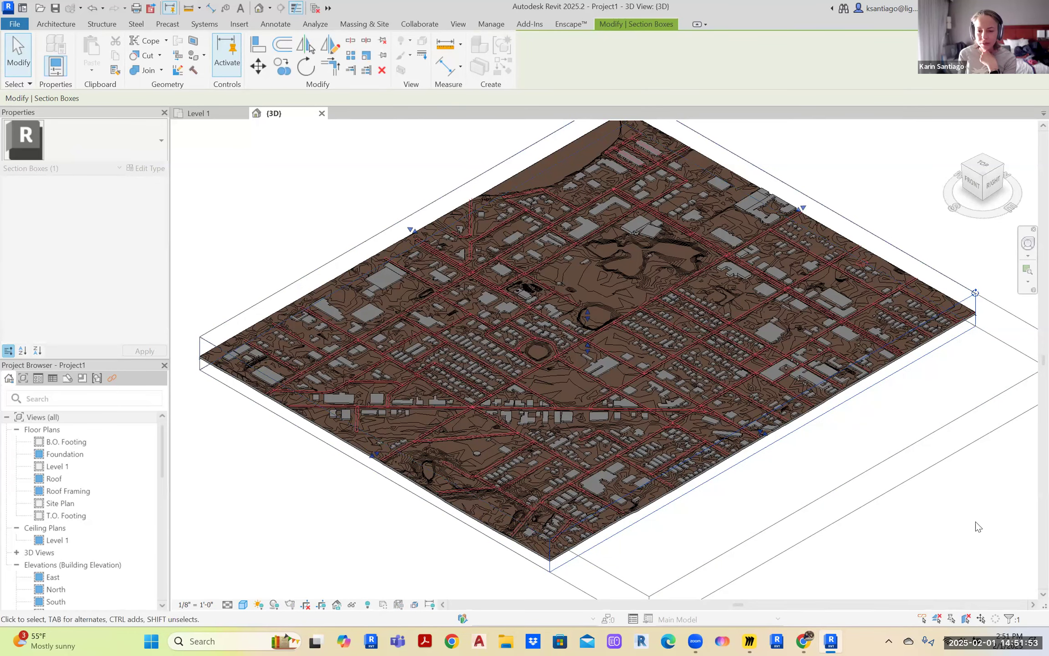
pyautogui.moveTo(427, 483); pyautogui.dragTo(670, 386)
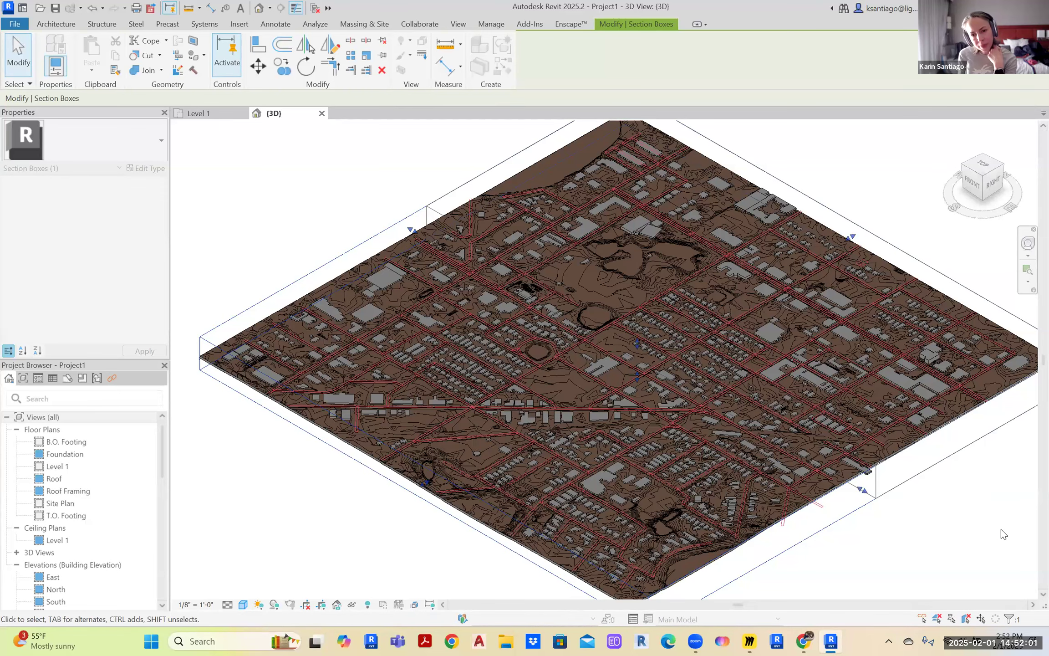
pyautogui.moveTo(532, 395); pyautogui.dragTo(538, 422, button='middle')
pyautogui.keyDown('ctrl'); pyautogui.moveTo(640, 516); pyautogui.dragTo(601, 501, button='middle'); pyautogui.keyUp('ctrl')
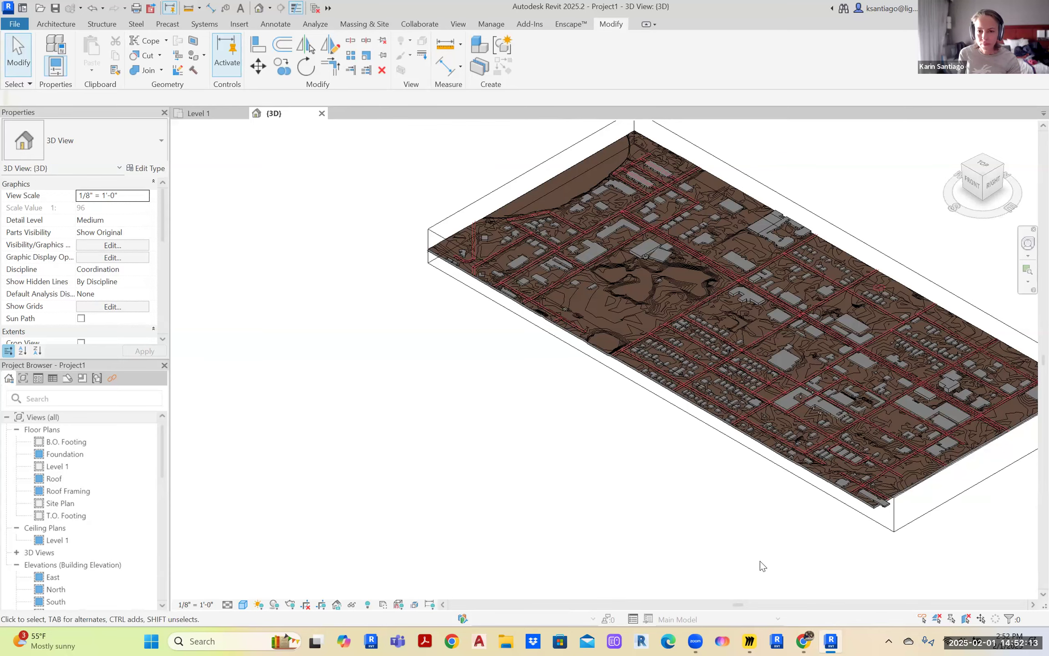
pyautogui.scroll(-4, 751, 489)
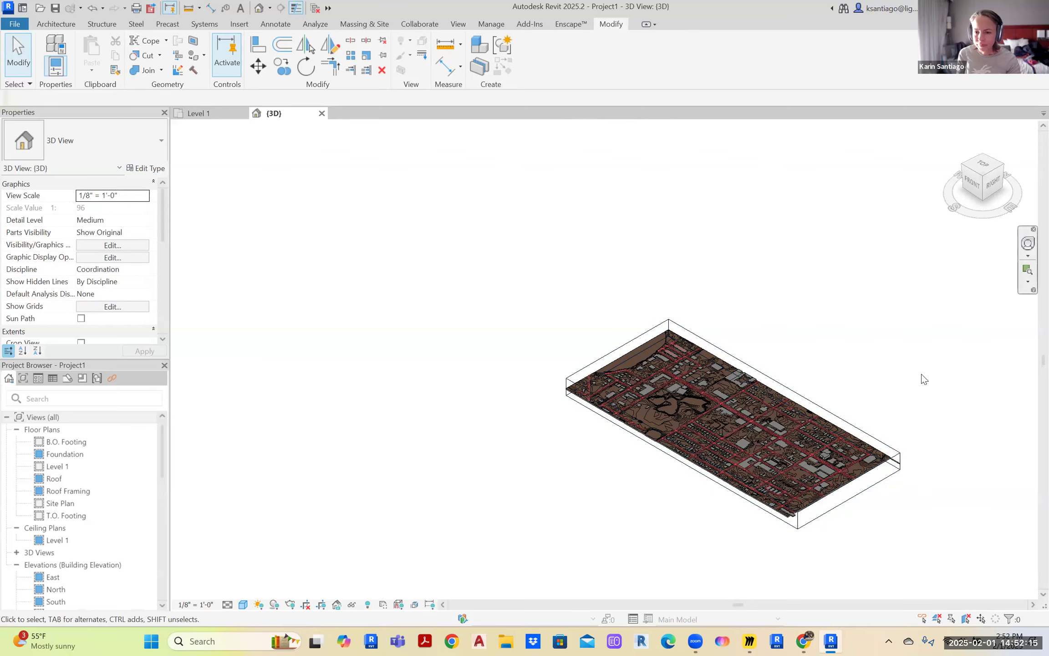
pyautogui.scroll(6, 887, 382)
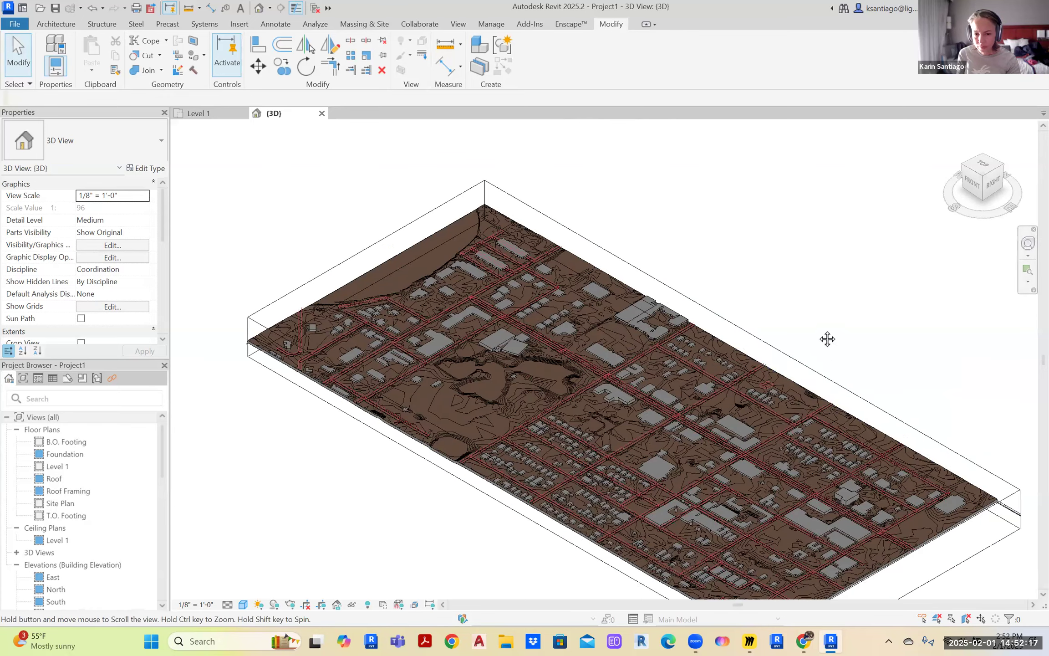
pyautogui.moveTo(887, 381); pyautogui.dragTo(888, 377, button='middle')
pyautogui.rightClick(882, 384)
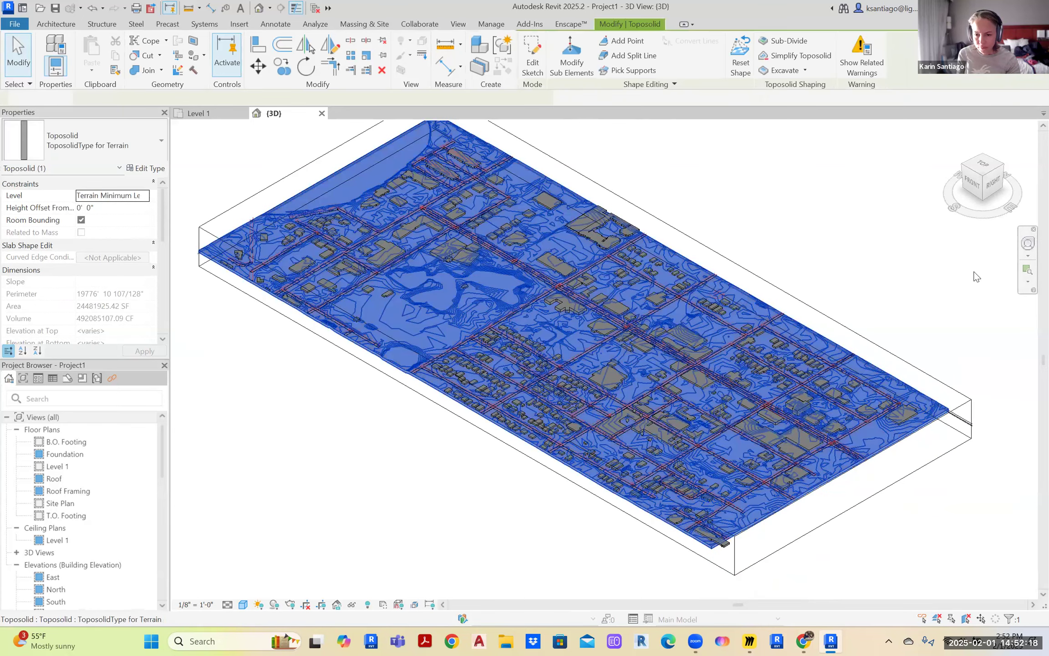
pyautogui.click(812, 243)
pyautogui.click(814, 246)
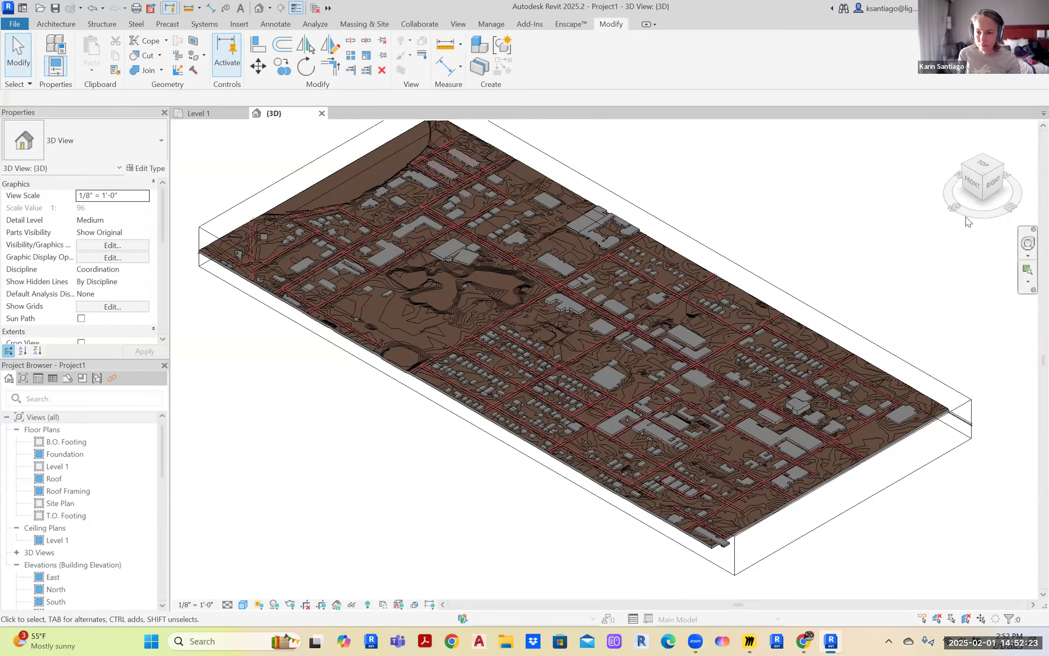
pyautogui.moveTo(951, 214)
pyautogui.mouseDown()
pyautogui.moveTo(848, 220)
pyautogui.moveTo(724, 199)
pyautogui.moveTo(732, 169)
pyautogui.moveTo(736, 290)
pyautogui.moveTo(808, 346)
pyautogui.moveTo(911, 337)
pyautogui.moveTo(826, 376)
pyautogui.moveTo(558, 325)
pyautogui.moveTo(541, 285)
pyautogui.moveTo(649, 245)
pyautogui.moveTo(754, 235)
pyautogui.moveTo(609, 261)
pyautogui.moveTo(613, 246)
pyautogui.moveTo(600, 245)
pyautogui.mouseUp()
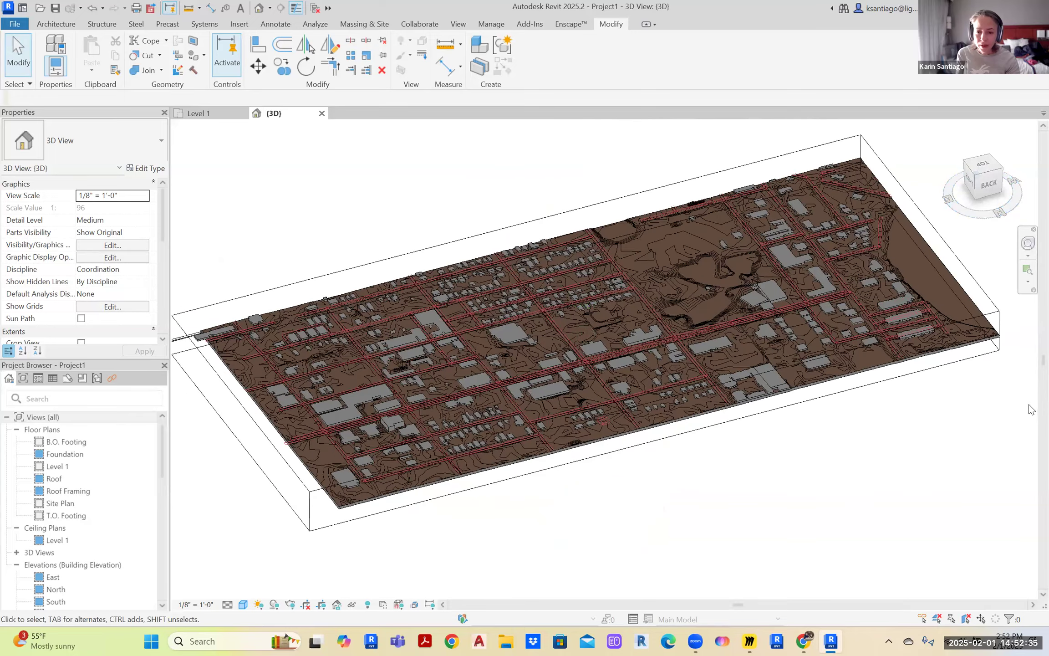
pyautogui.scroll(8, 781, 404)
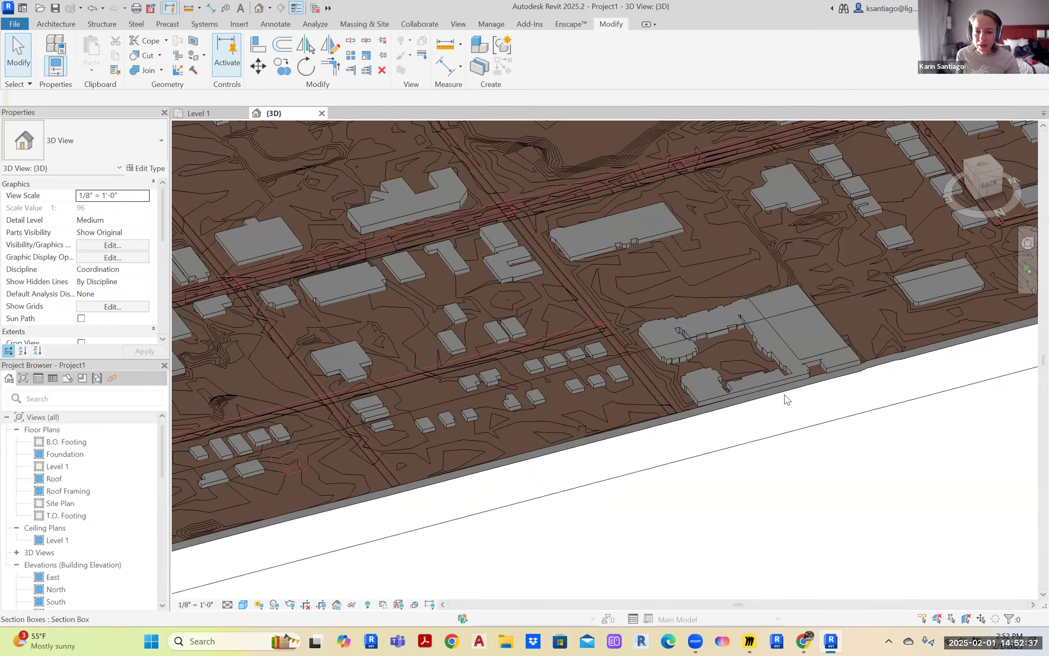
pyautogui.click(625, 271)
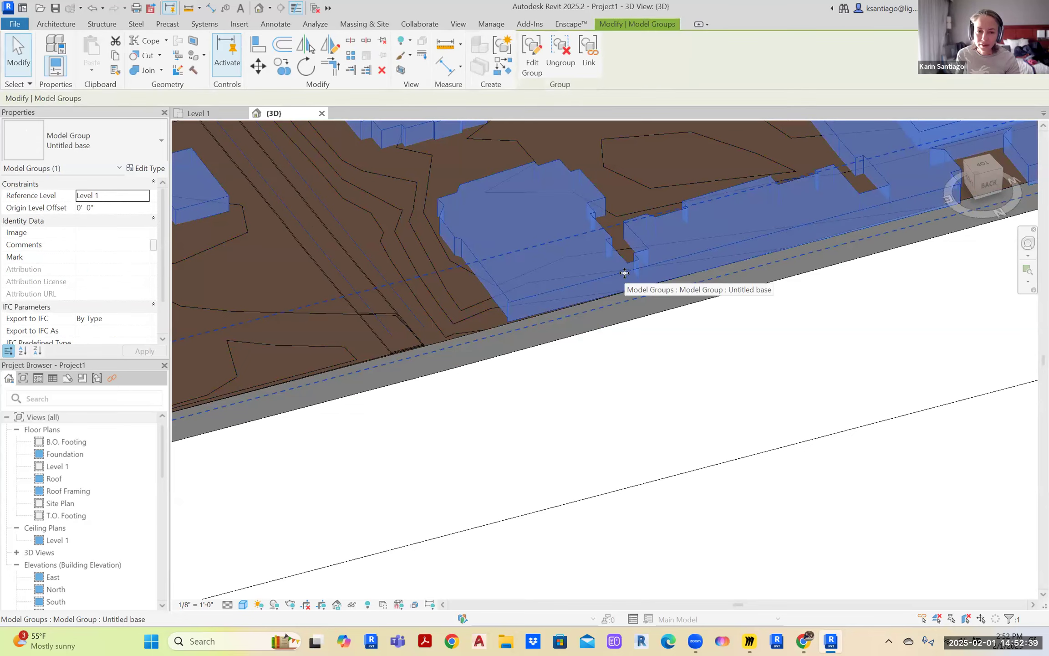
pyautogui.scroll(-3, 656, 375)
pyautogui.scroll(-3, 656, 375)
pyautogui.scroll(-2, 590, 487)
pyautogui.moveTo(653, 510); pyautogui.dragTo(769, 504, button='middle')
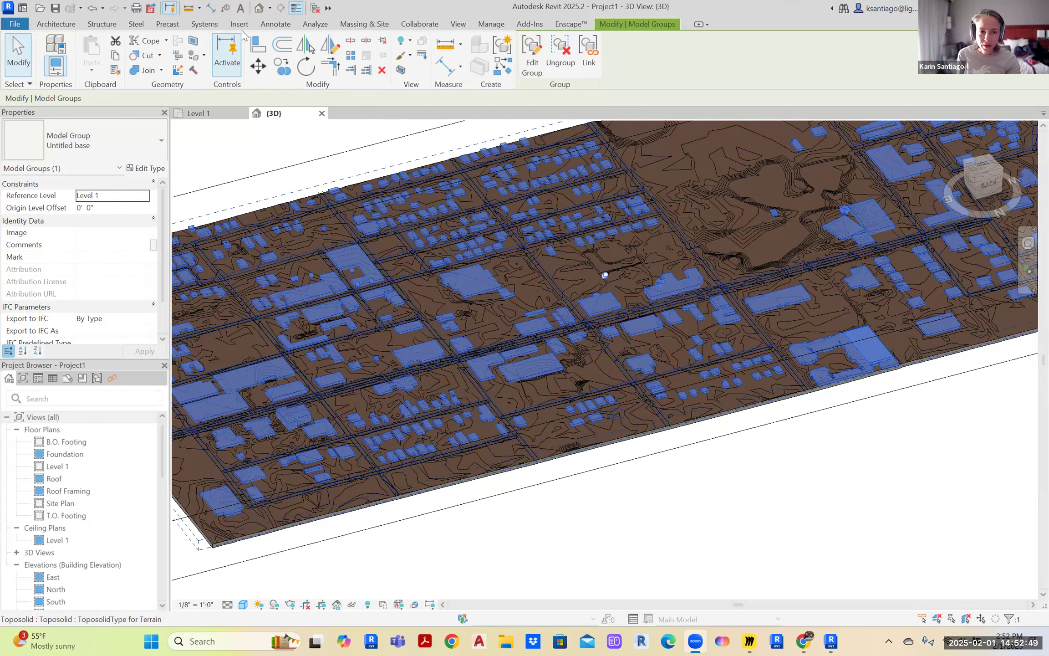
pyautogui.click(356, 25)
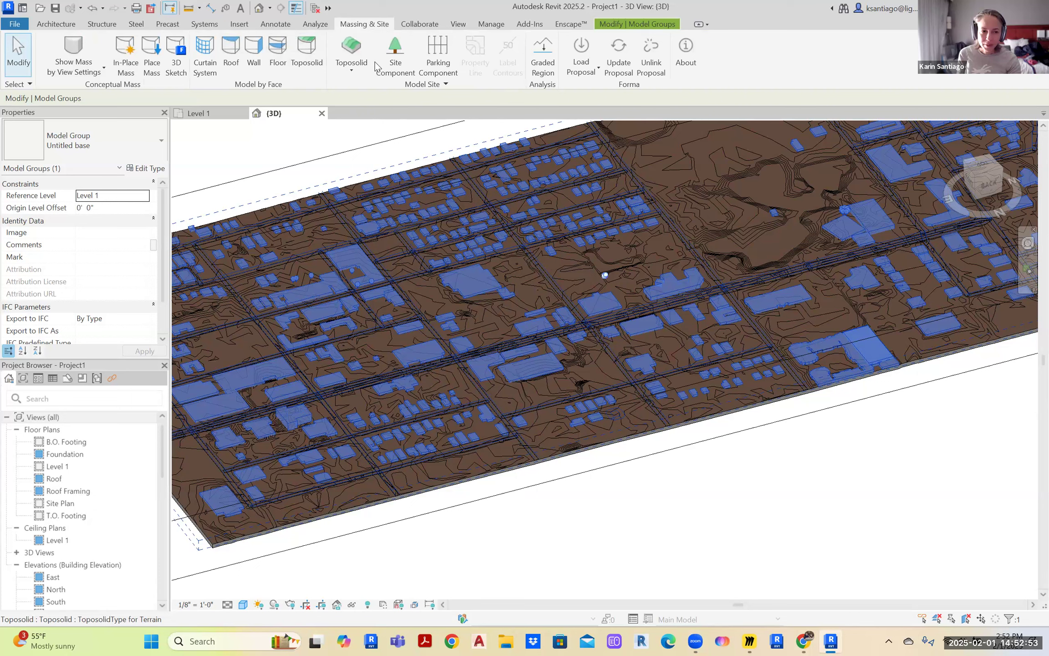
pyautogui.click(623, 23)
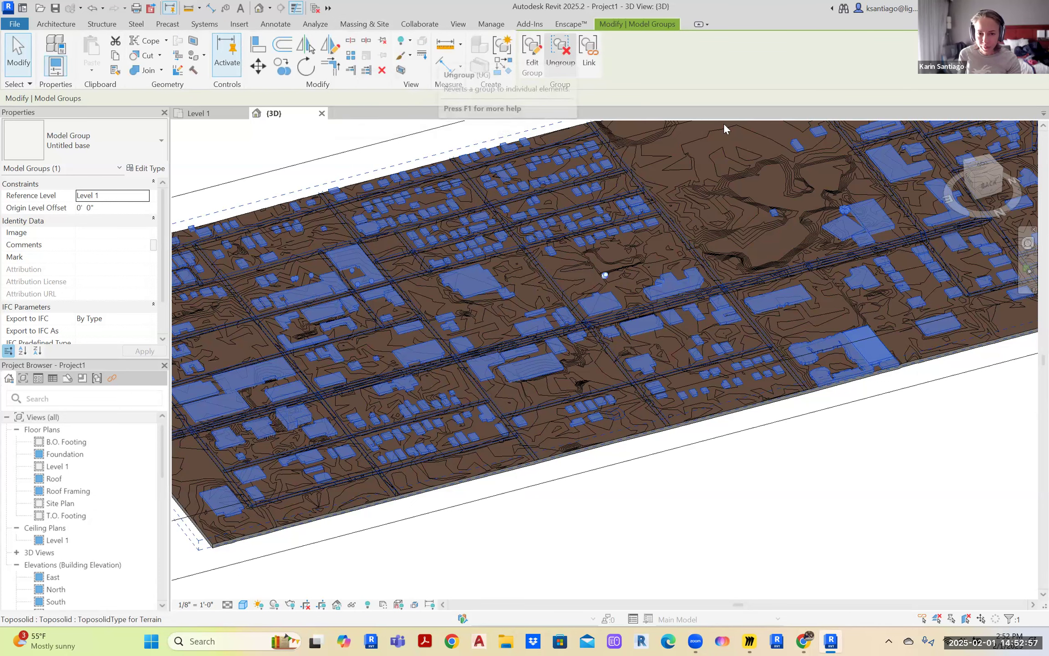
pyautogui.click(914, 446)
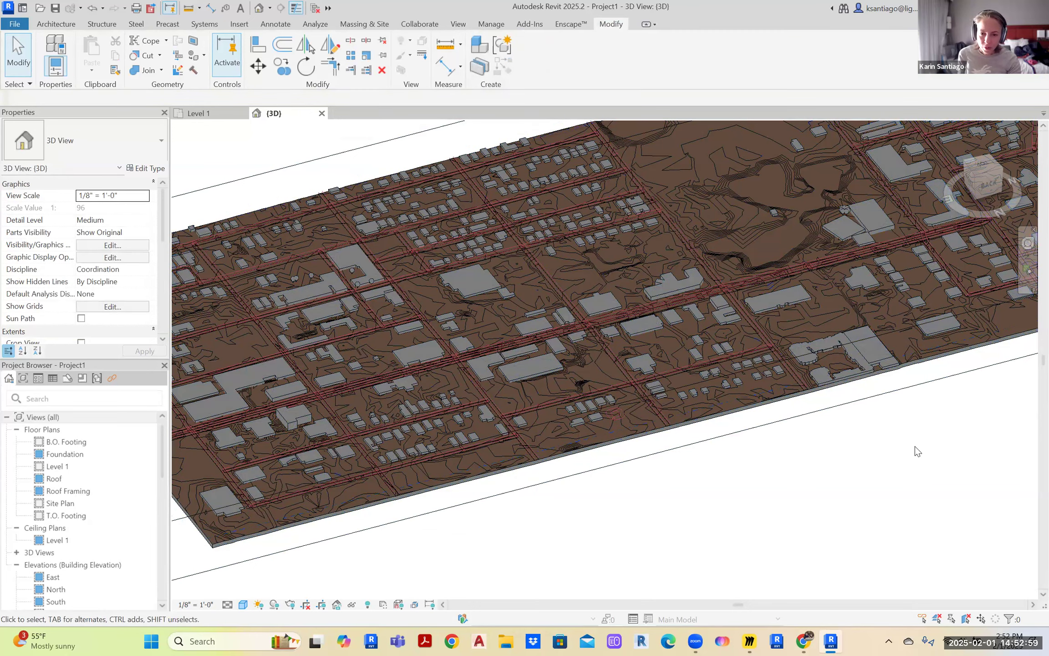
pyautogui.scroll(-2, 727, 413)
# Pan and zoom to bring the whole cropped site into view
pyautogui.moveTo(727, 413); pyautogui.dragTo(711, 145, button='middle')
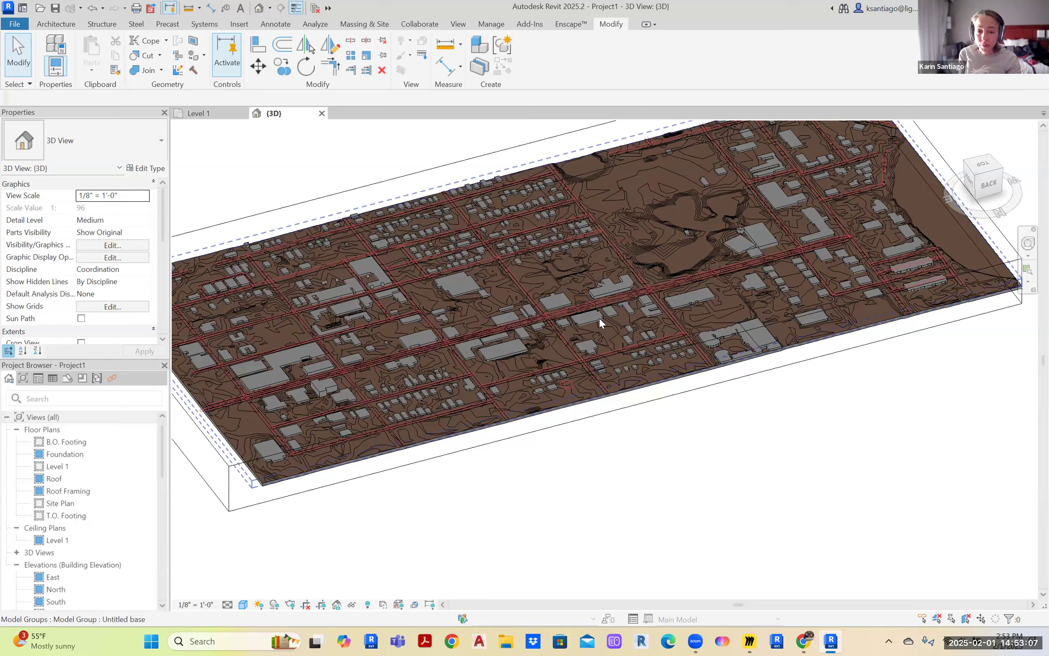
pyautogui.scroll(4, 478, 277)
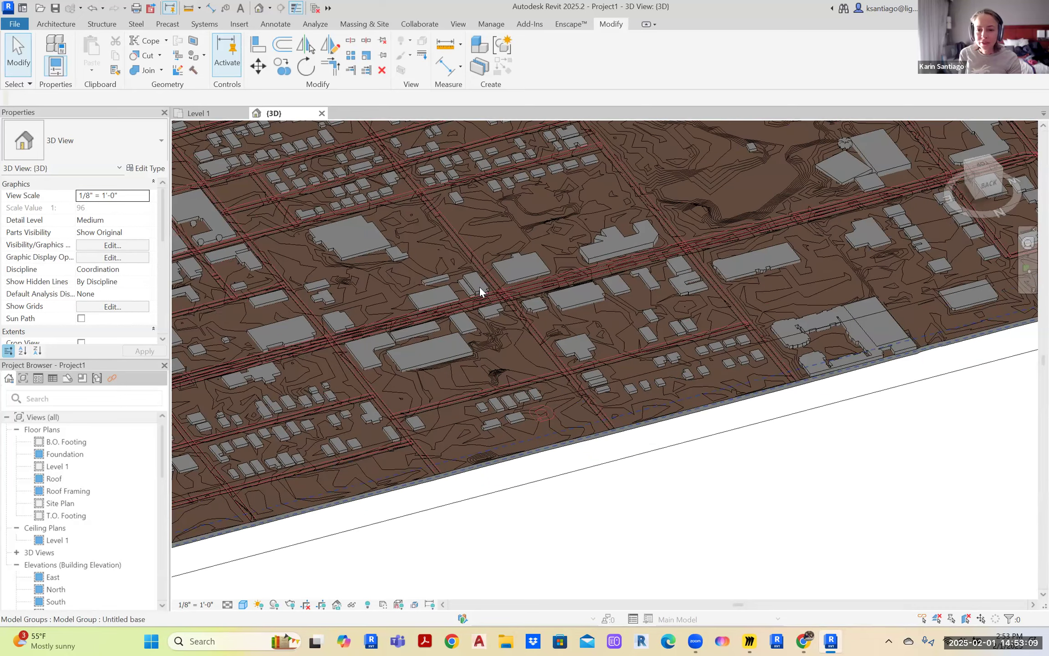
pyautogui.scroll(-5, 483, 439)
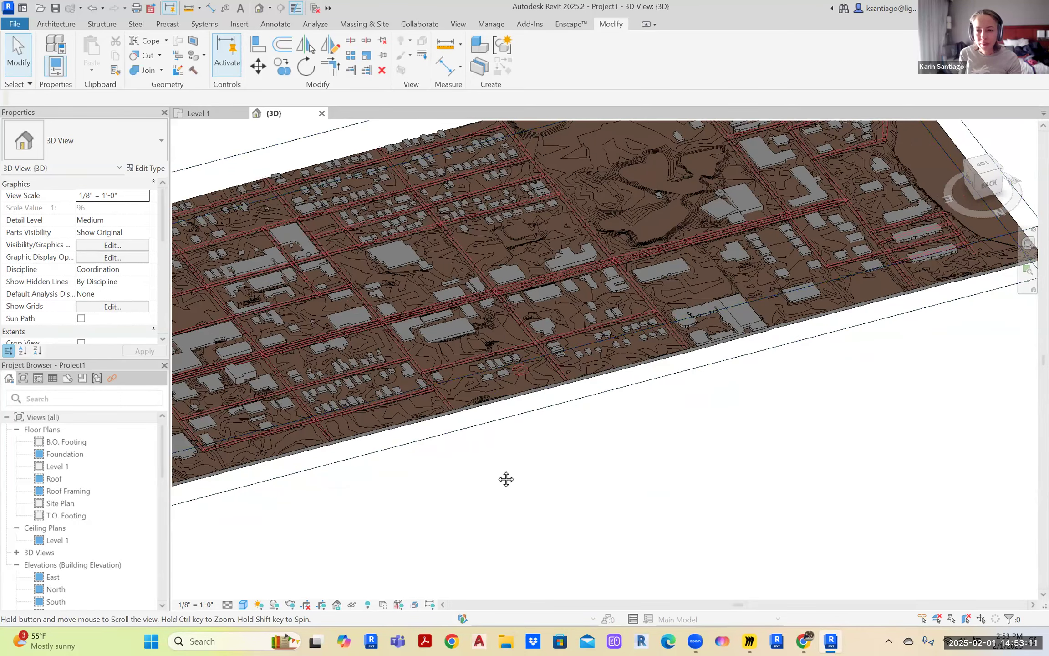
pyautogui.moveTo(506, 480); pyautogui.dragTo(536, 493, button='middle')
# Orbit to a front-facing view and zoom in on the toposolid's cut front edge
pyautogui.moveTo(1001, 213); pyautogui.dragTo(515, 202)
pyautogui.moveTo(887, 273); pyautogui.dragTo(1038, 306, button='middle')
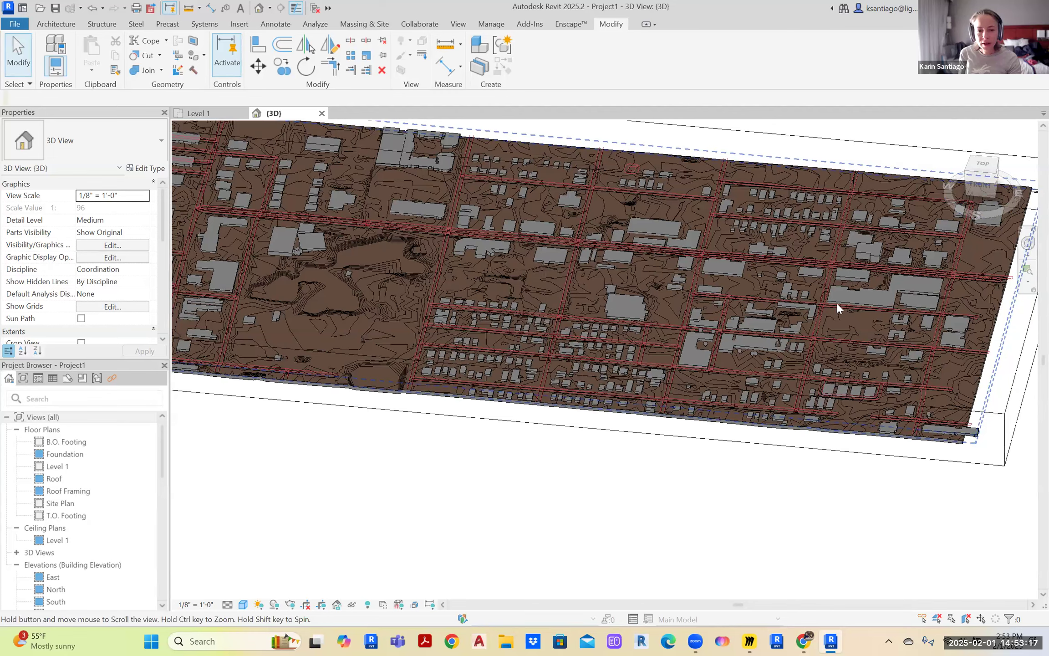
pyautogui.scroll(2, 467, 266)
pyautogui.moveTo(864, 363); pyautogui.dragTo(840, 275, button='middle')
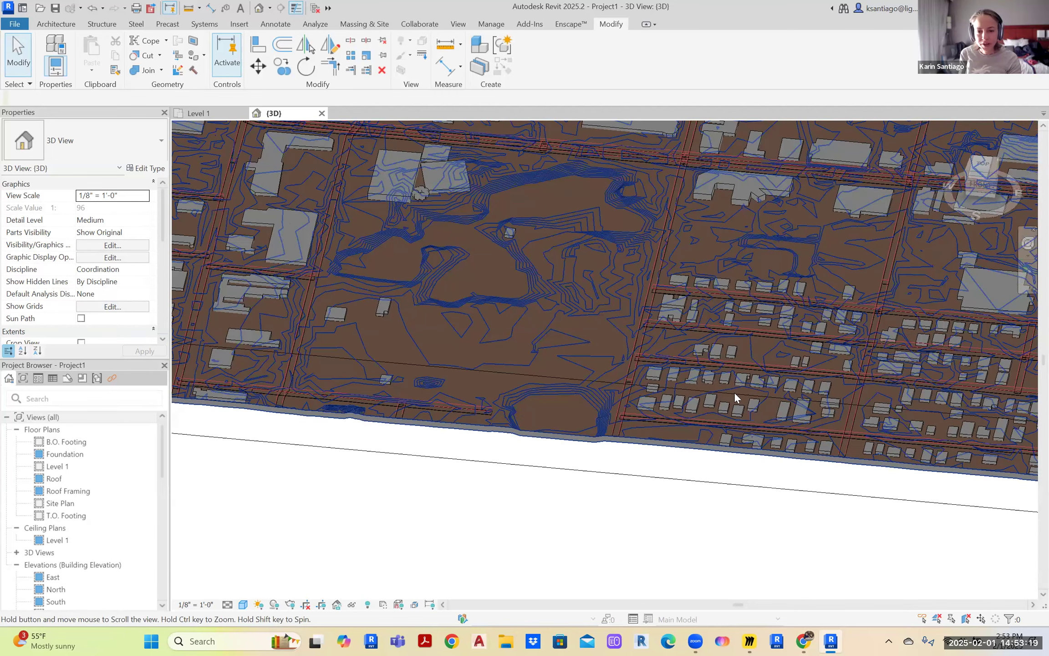
pyautogui.scroll(2, 707, 409)
pyautogui.scroll(2, 517, 319)
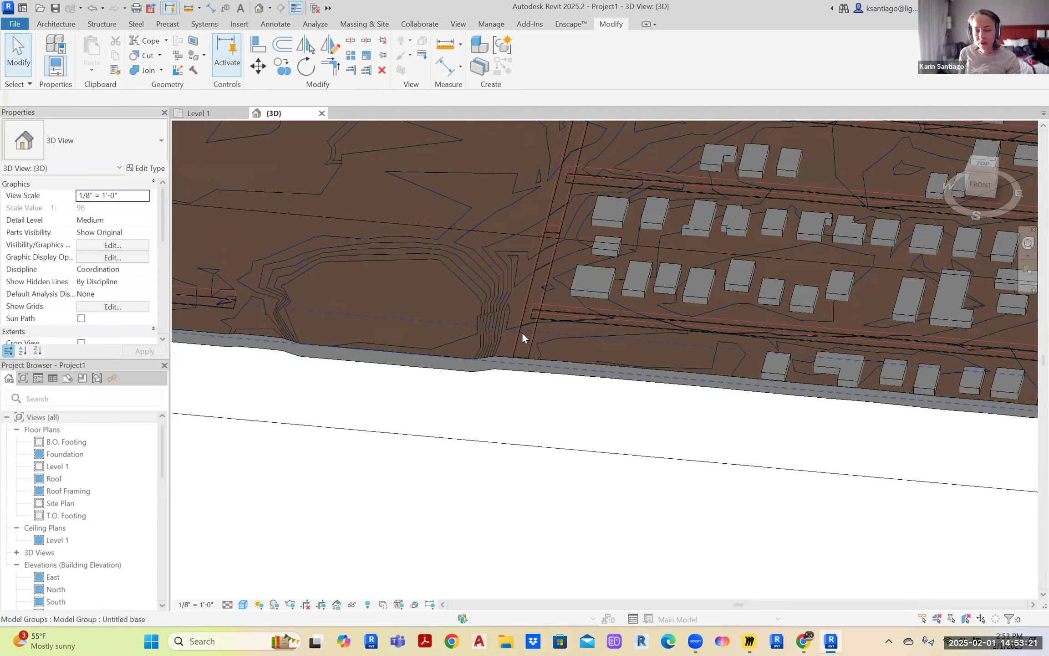
pyautogui.scroll(-4, 518, 340)
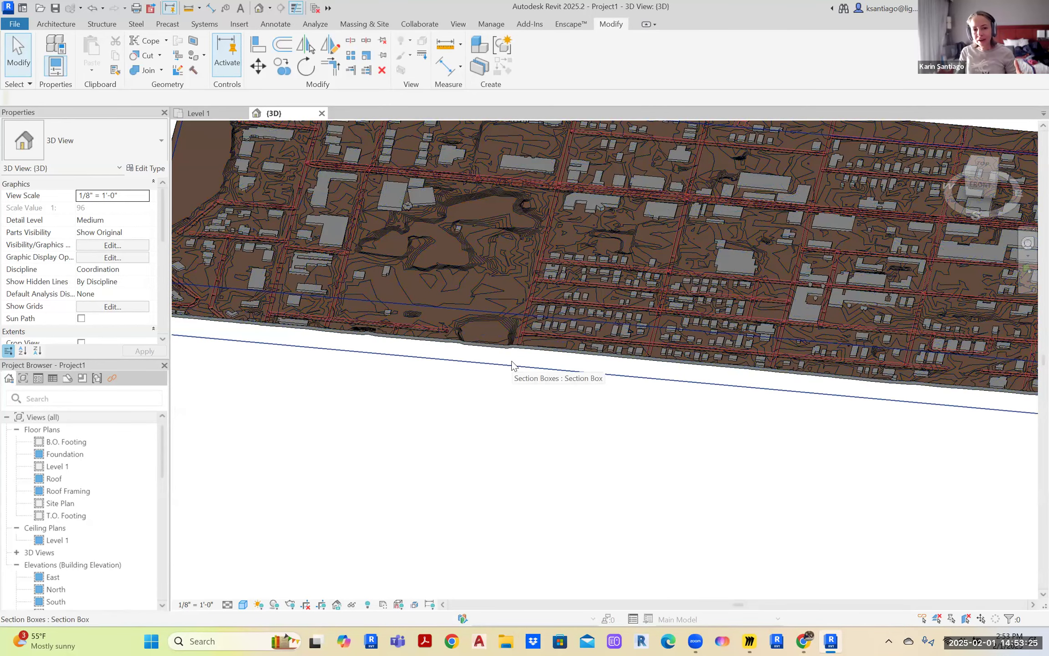
pyautogui.scroll(4, 561, 346)
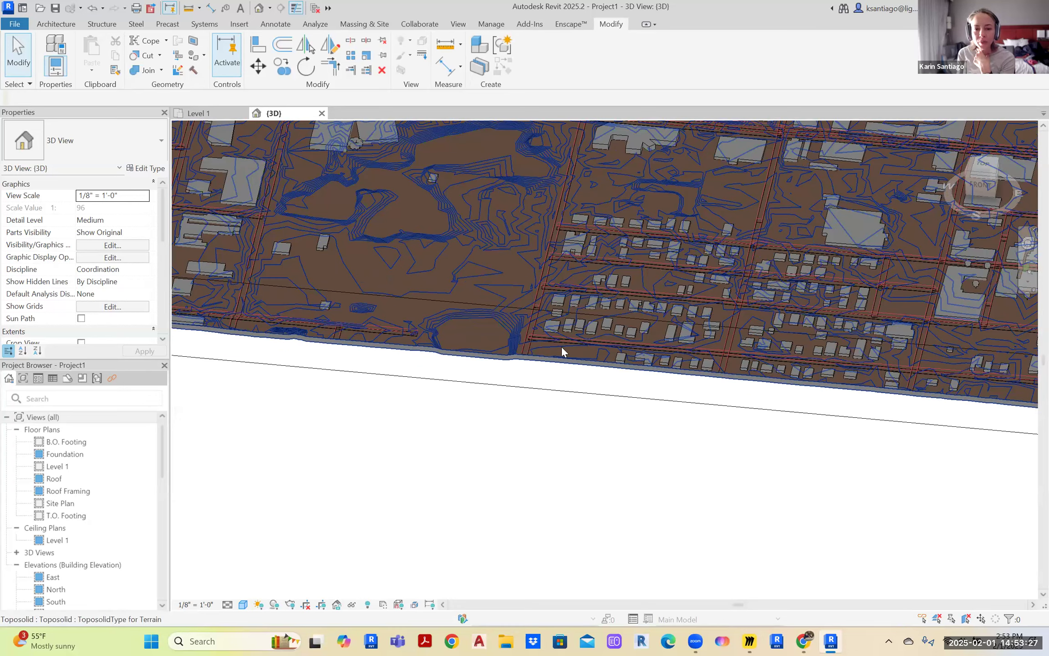
pyautogui.scroll(5, 543, 444)
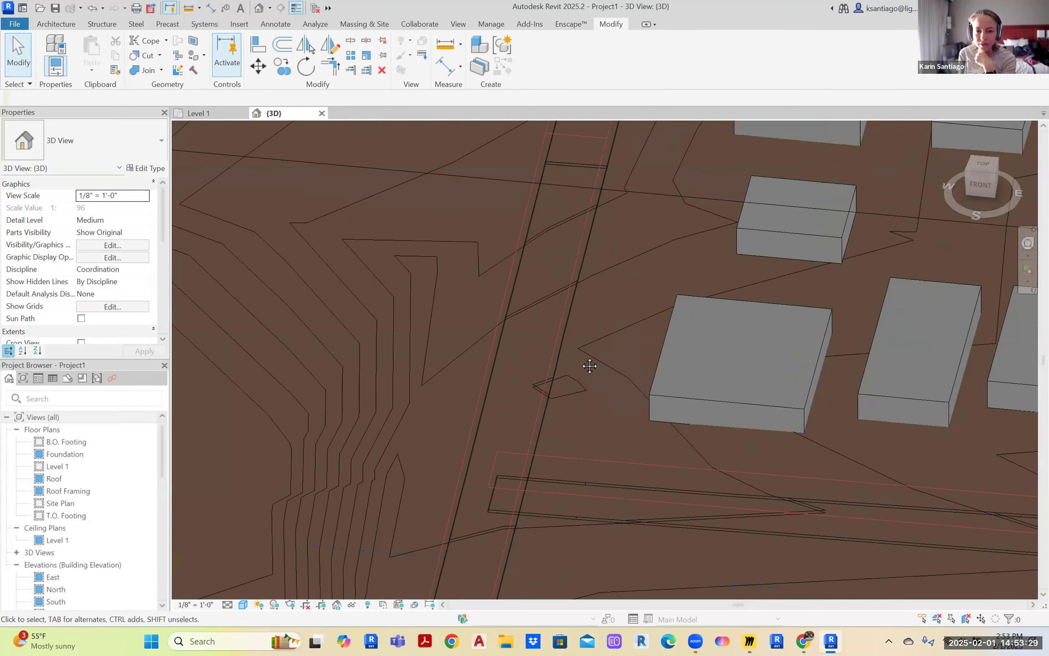
pyautogui.moveTo(587, 363); pyautogui.dragTo(579, 275, button='middle')
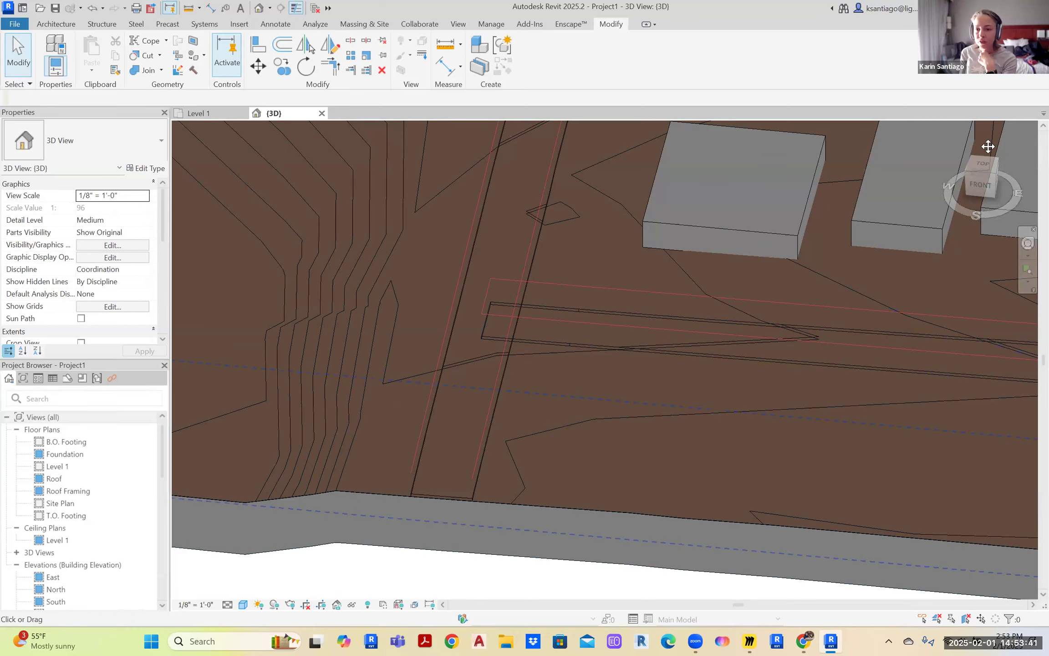
# View the site from the ViewCube's TOP face, pan the plan, then return to isometric
pyautogui.click(984, 166)
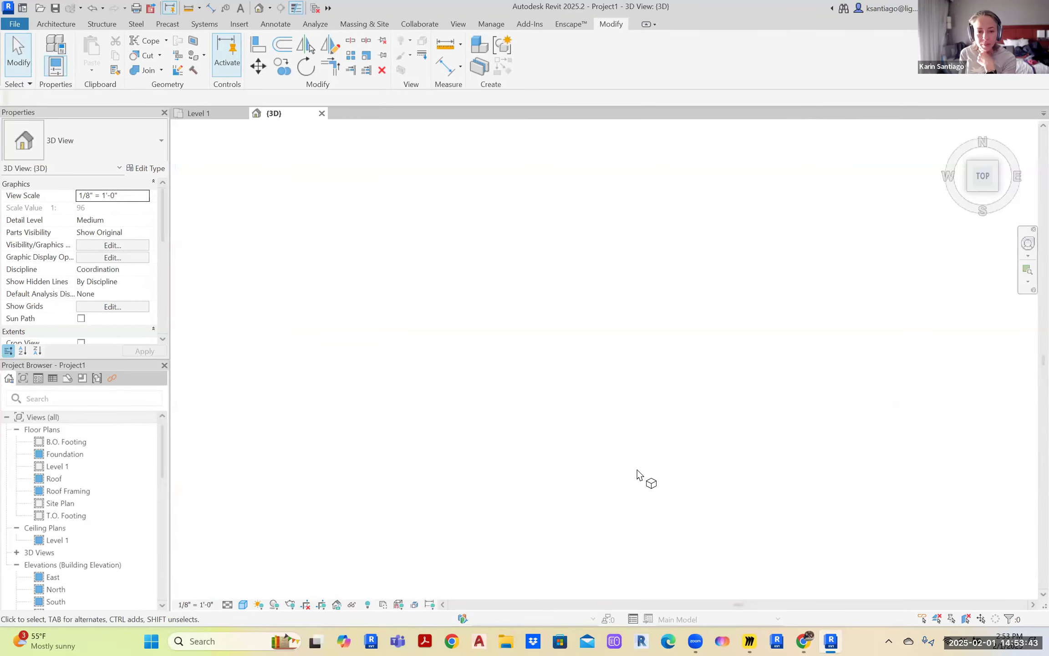
pyautogui.scroll(5, 650, 444)
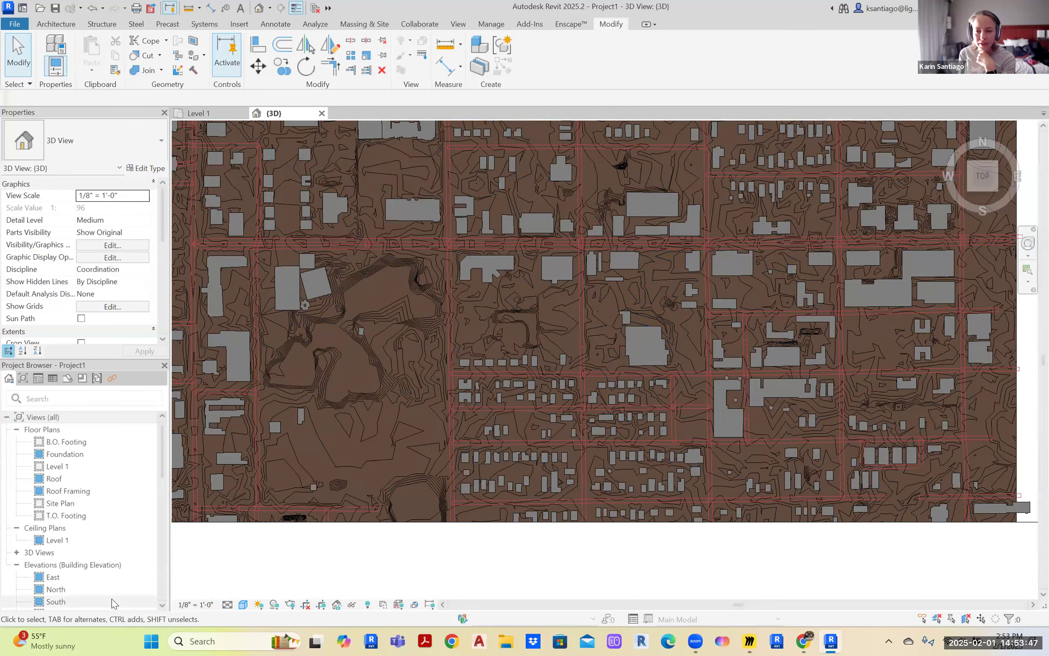
pyautogui.moveTo(399, 543)
pyautogui.mouseDown(button='middle')
pyautogui.moveTo(395, 499)
pyautogui.moveTo(402, 537)
pyautogui.mouseUp(button='middle')
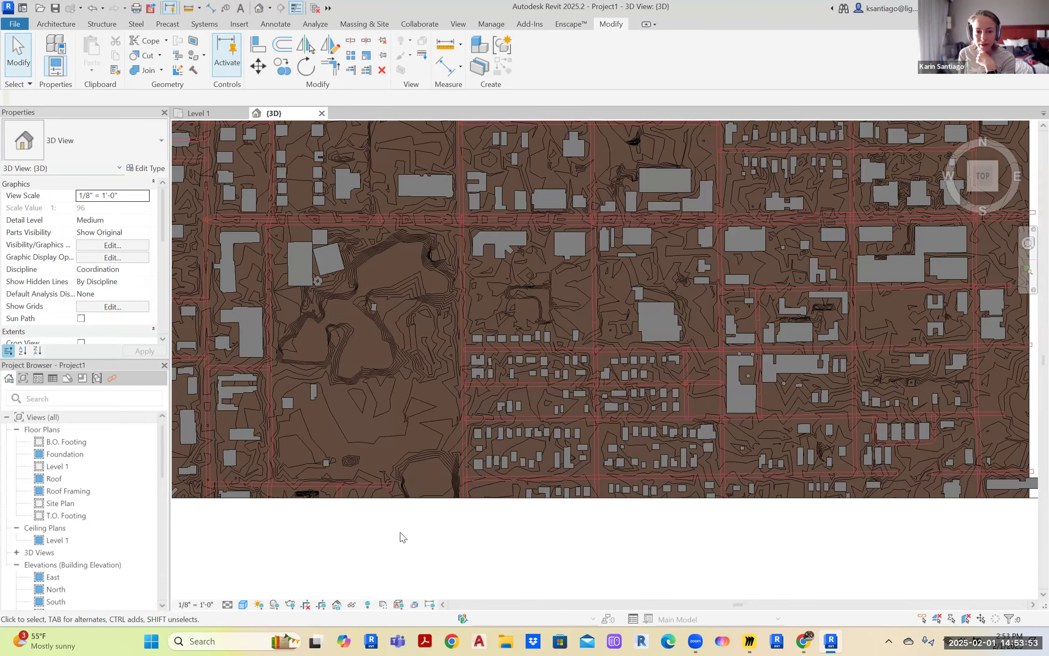
pyautogui.moveTo(418, 533); pyautogui.dragTo(670, 393, button='middle')
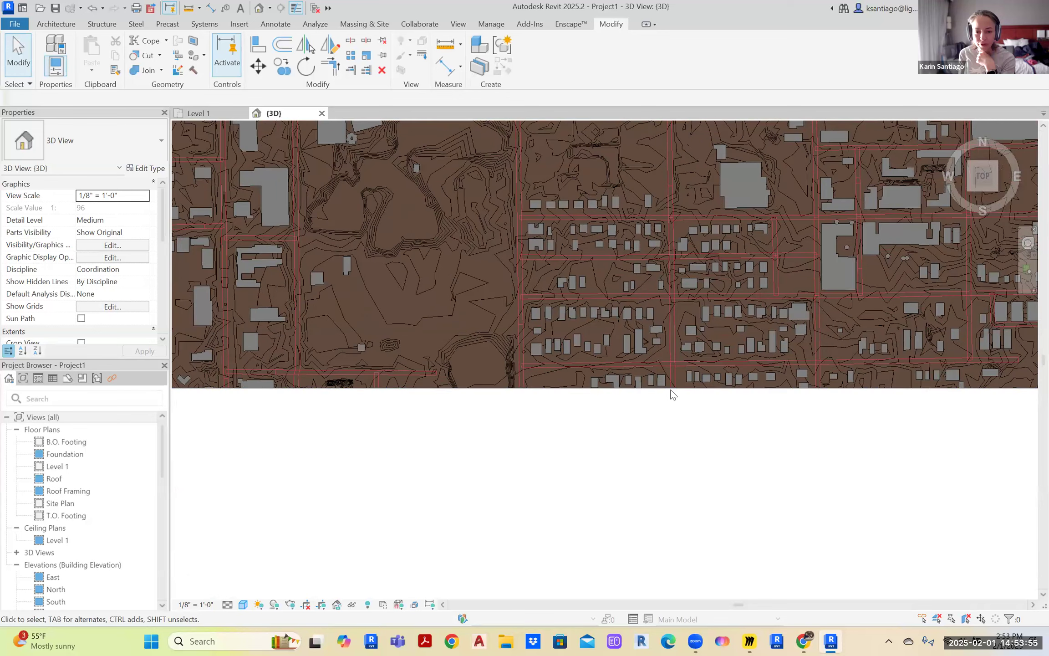
pyautogui.click(670, 393)
pyautogui.click(743, 406)
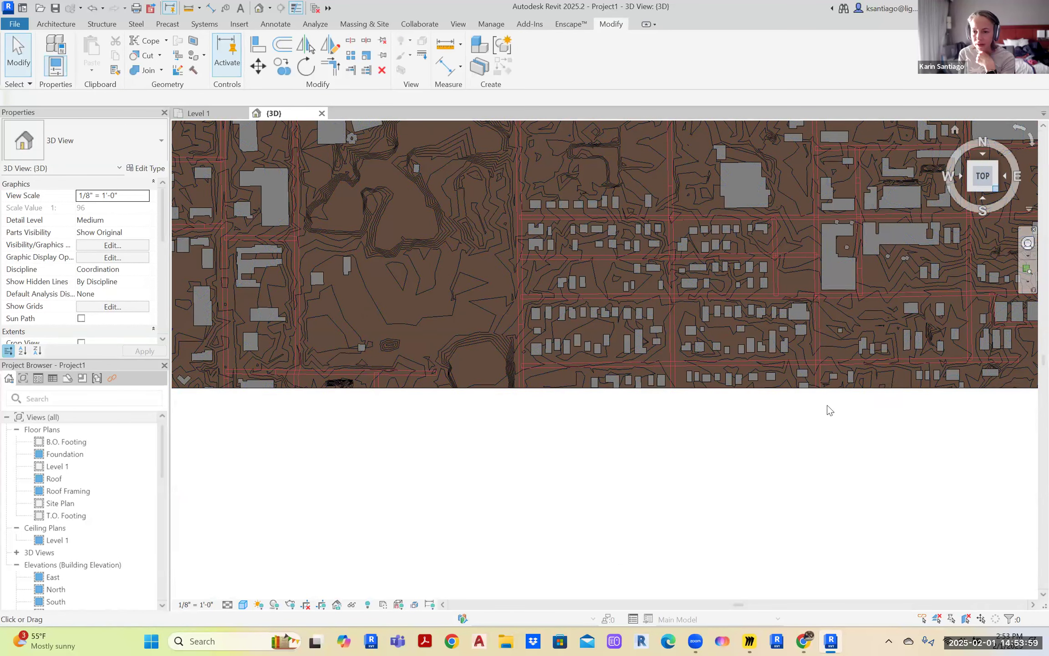
pyautogui.click(996, 187)
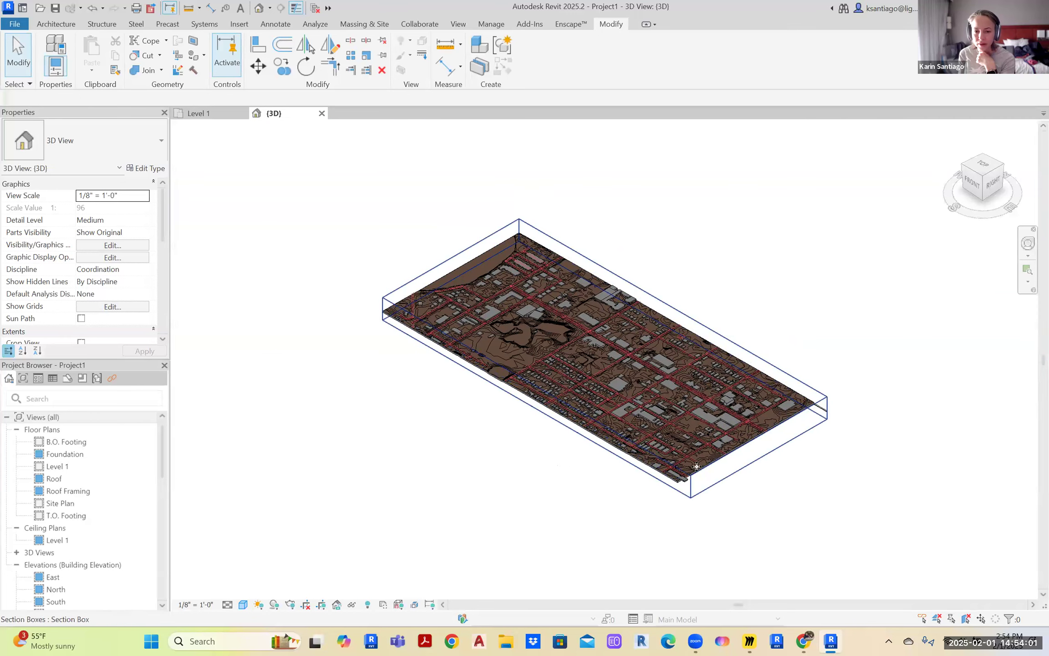
# Stretch the section box's front-left face outward to enclose the entire site, then zoom to check
pyautogui.click(696, 466)
pyautogui.moveTo(537, 398); pyautogui.dragTo(385, 440)
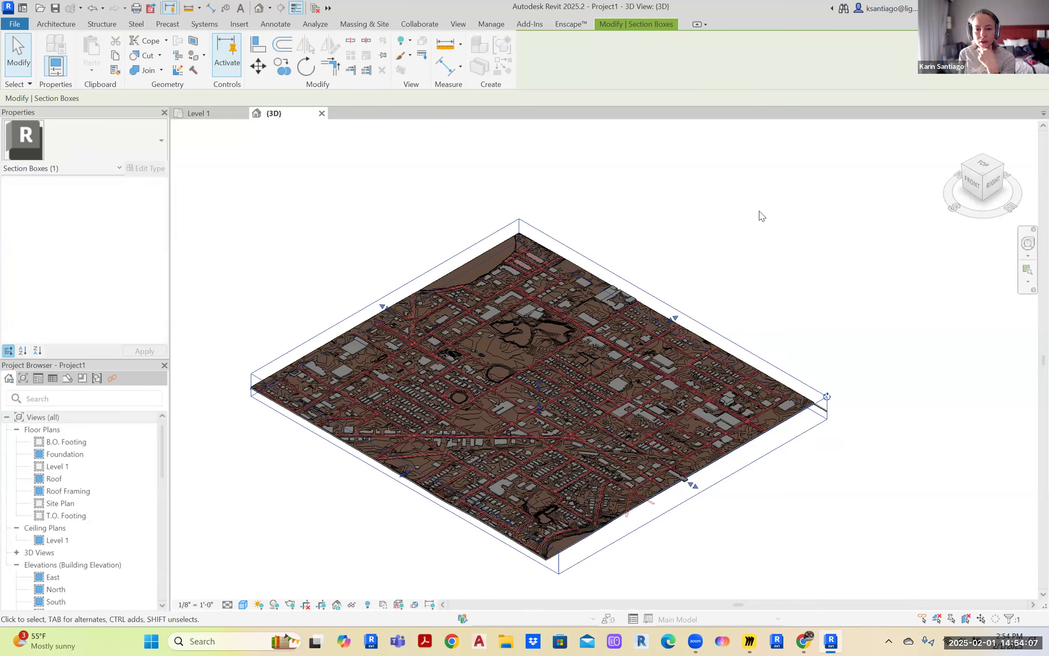
pyautogui.click(759, 211)
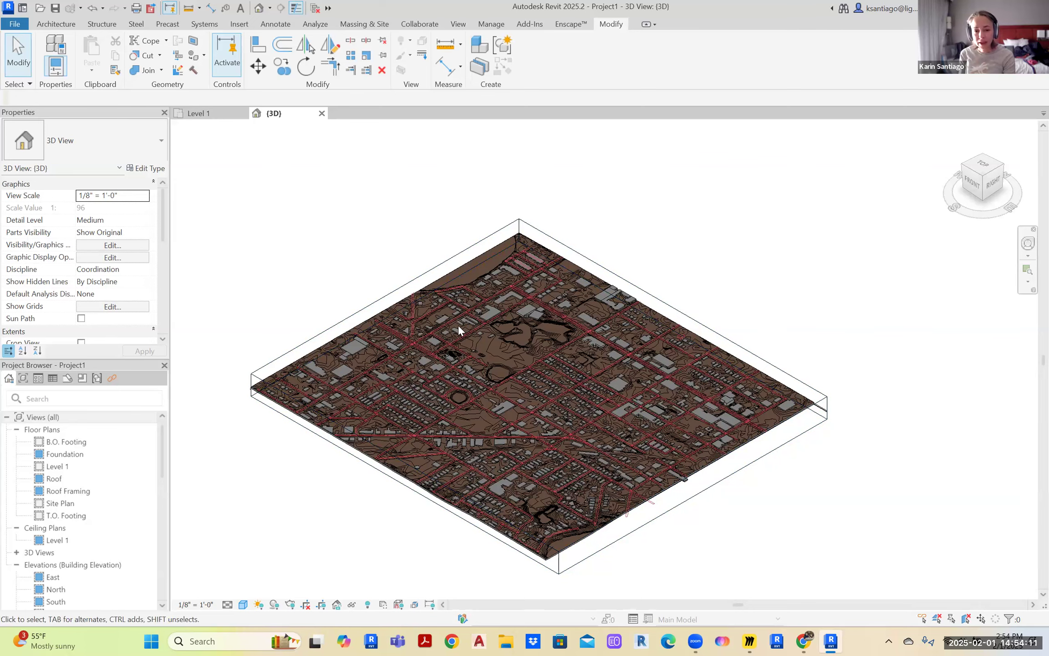
pyautogui.scroll(5, 501, 314)
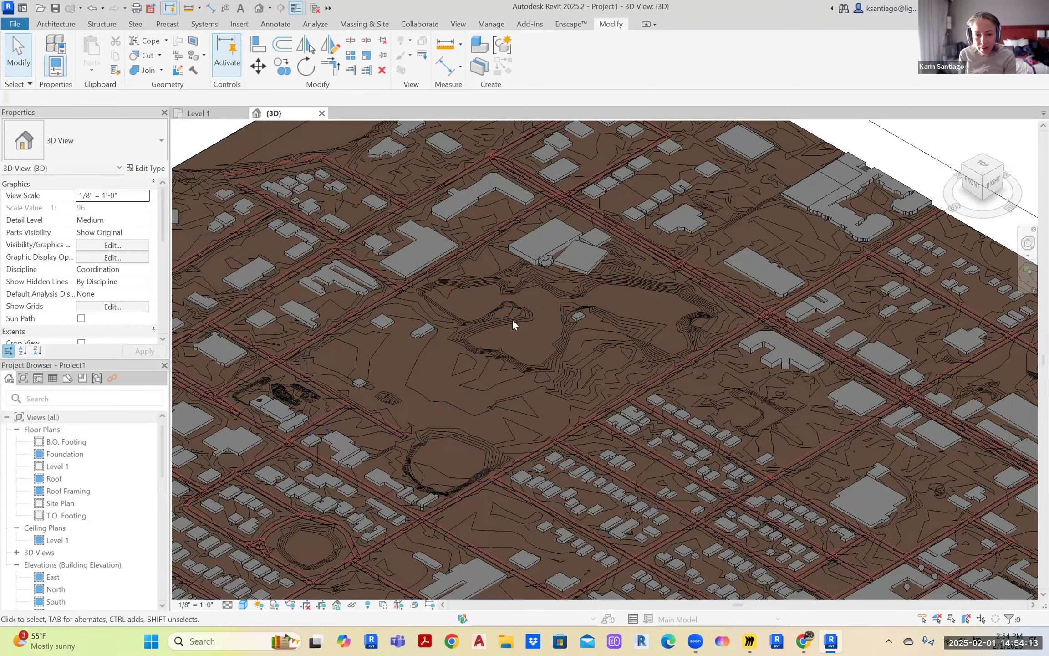
pyautogui.scroll(2, 496, 339)
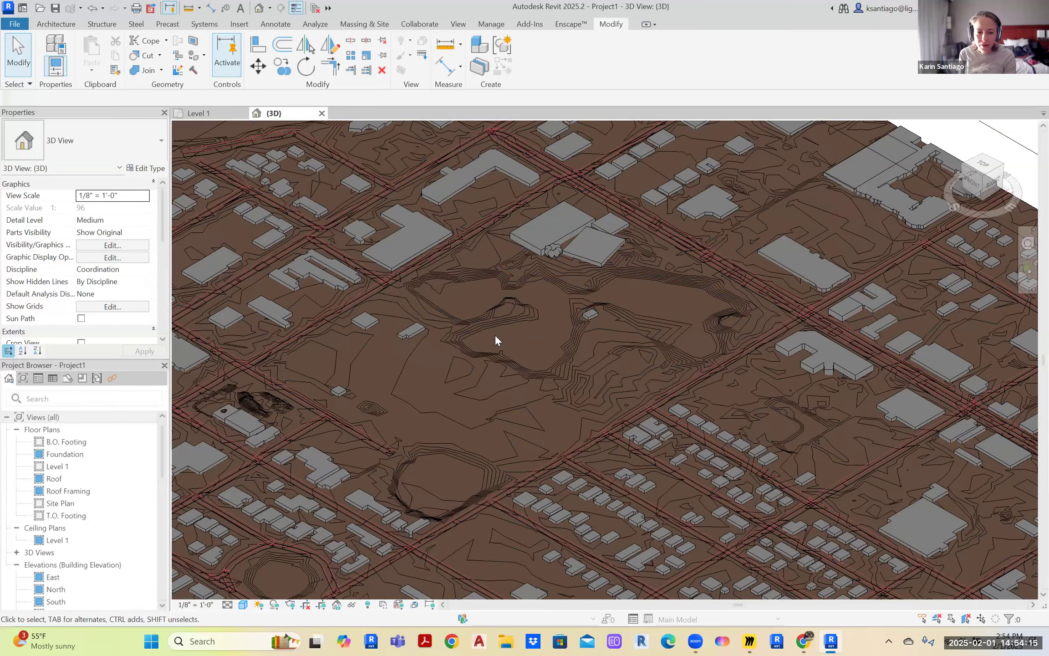
pyautogui.scroll(-5, 495, 336)
pyautogui.moveTo(747, 292); pyautogui.dragTo(774, 200, button='middle')
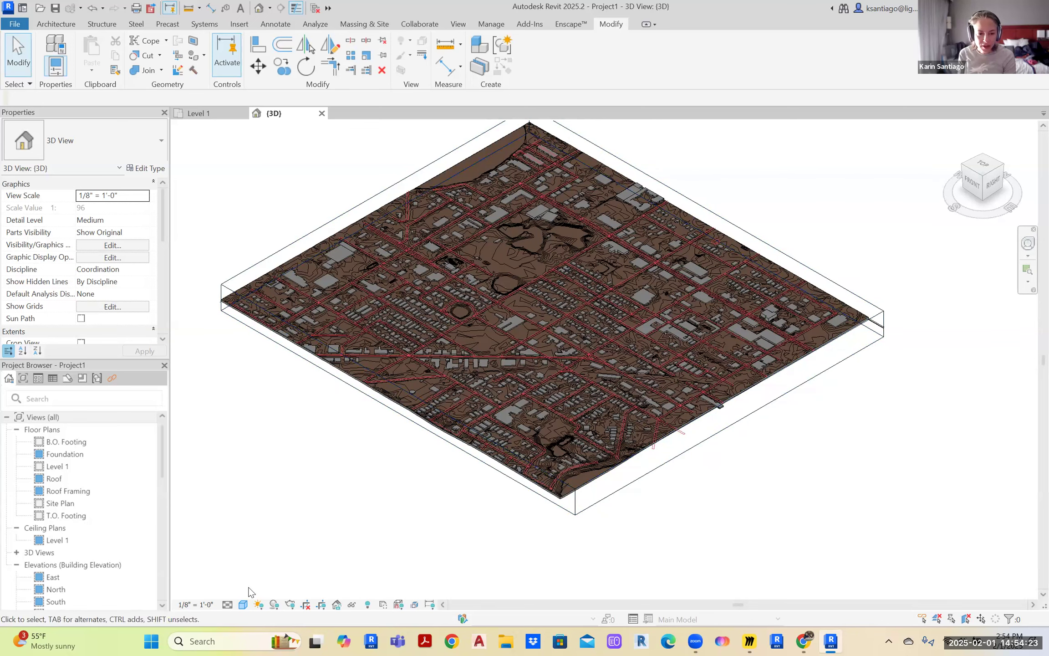
pyautogui.click(243, 605)
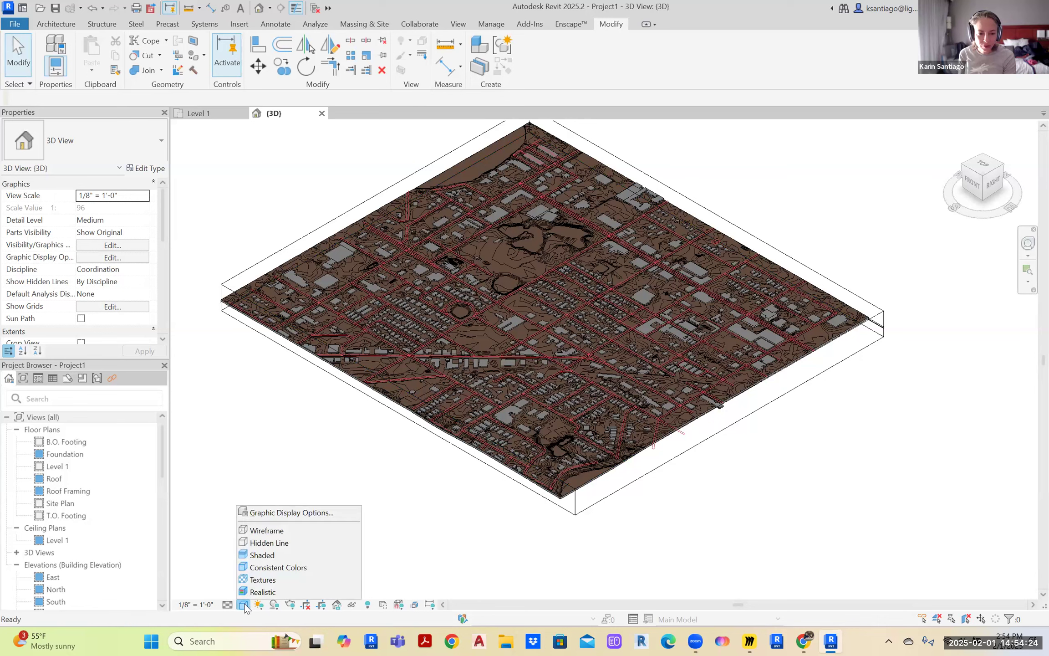
# Switch the visual style to Textures and pan around to review the aerial-photo terrain
pyautogui.click(263, 579)
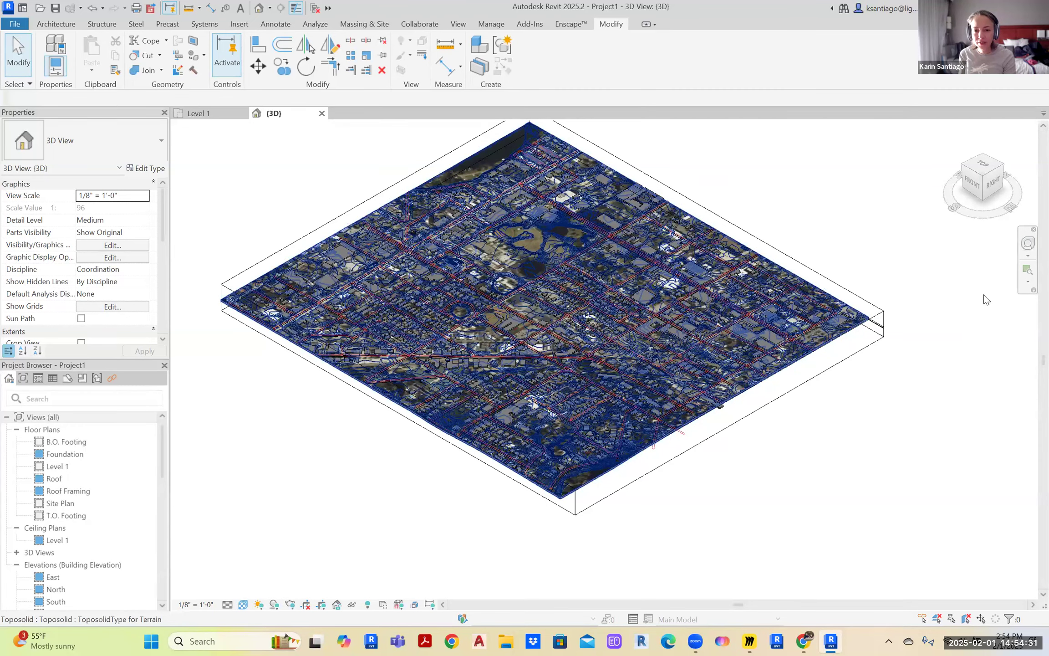
pyautogui.scroll(10, 501, 245)
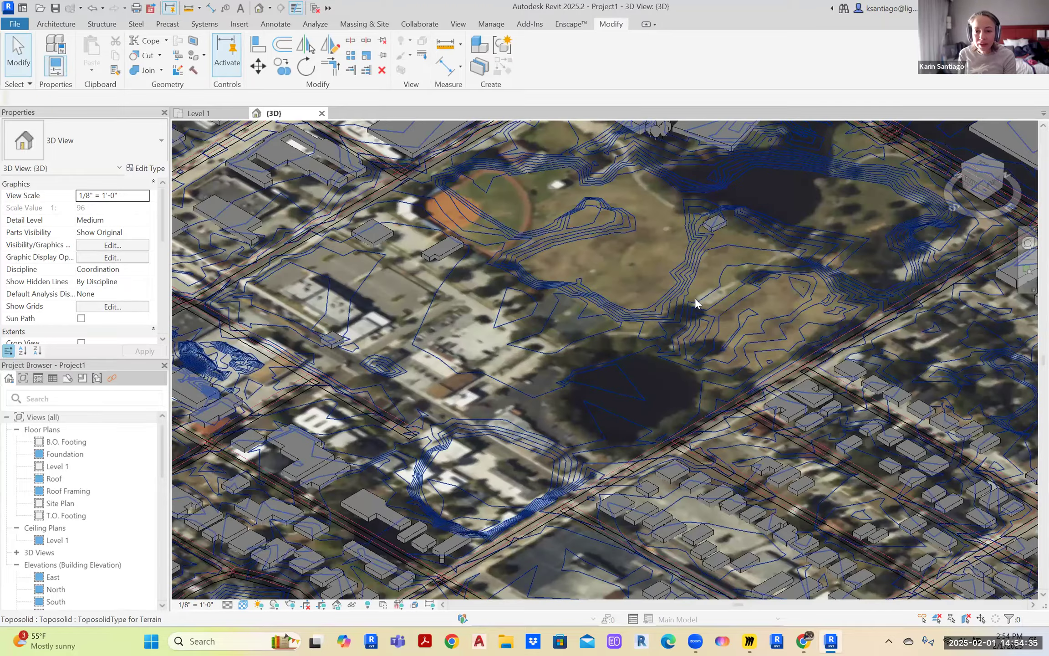
pyautogui.scroll(-3, 695, 303)
pyautogui.moveTo(721, 273); pyautogui.dragTo(713, 201, button='middle')
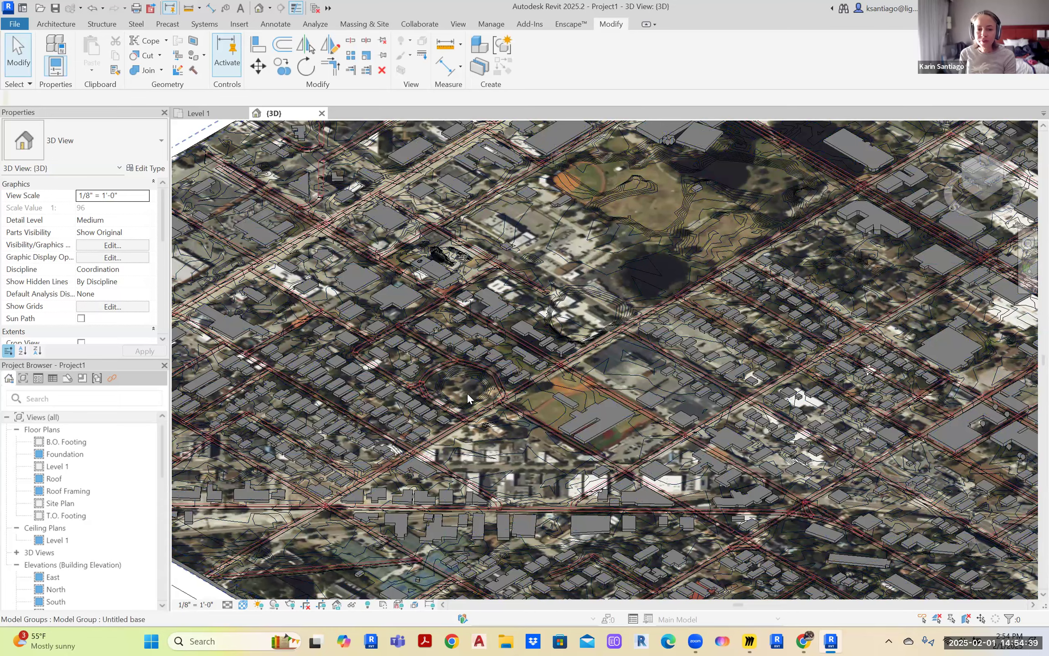
pyautogui.scroll(-5, 468, 391)
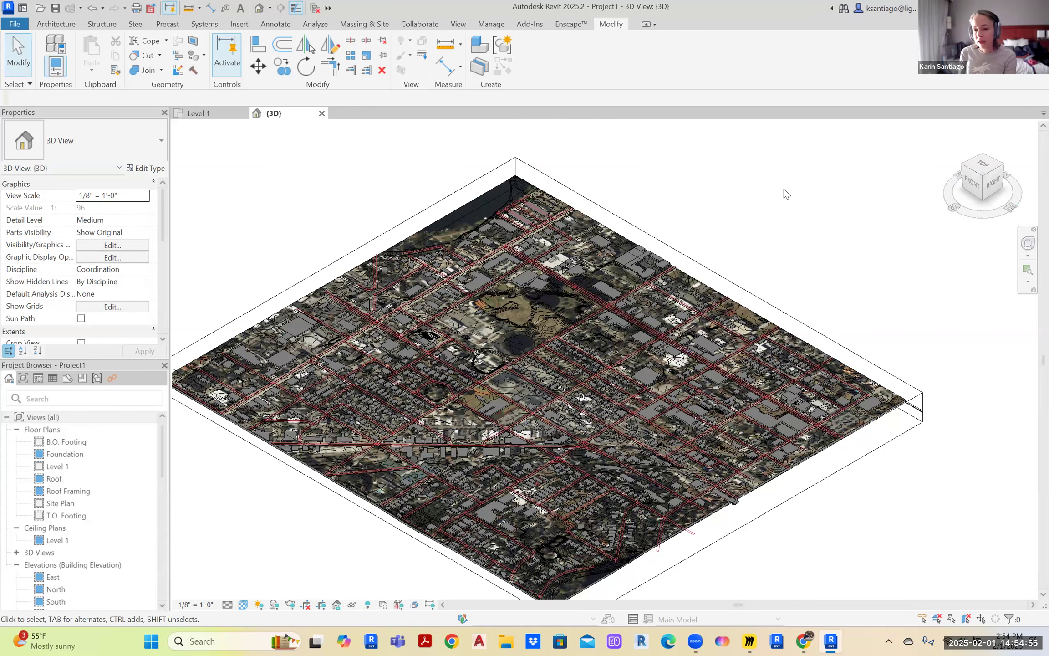
pyautogui.scroll(-1, 784, 189)
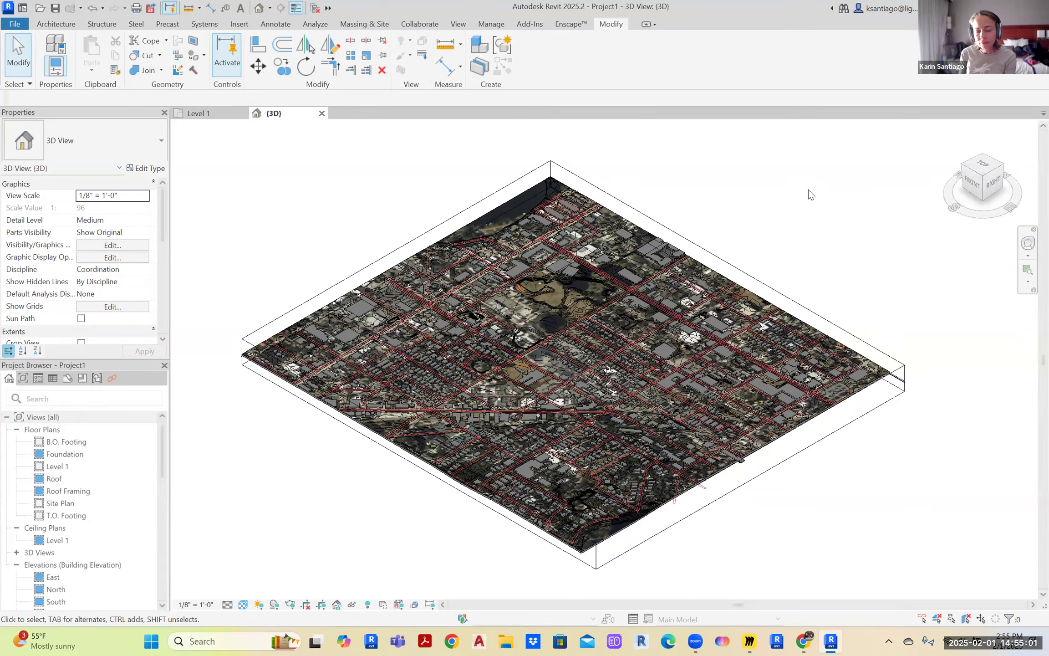
pyautogui.scroll(3, 809, 196)
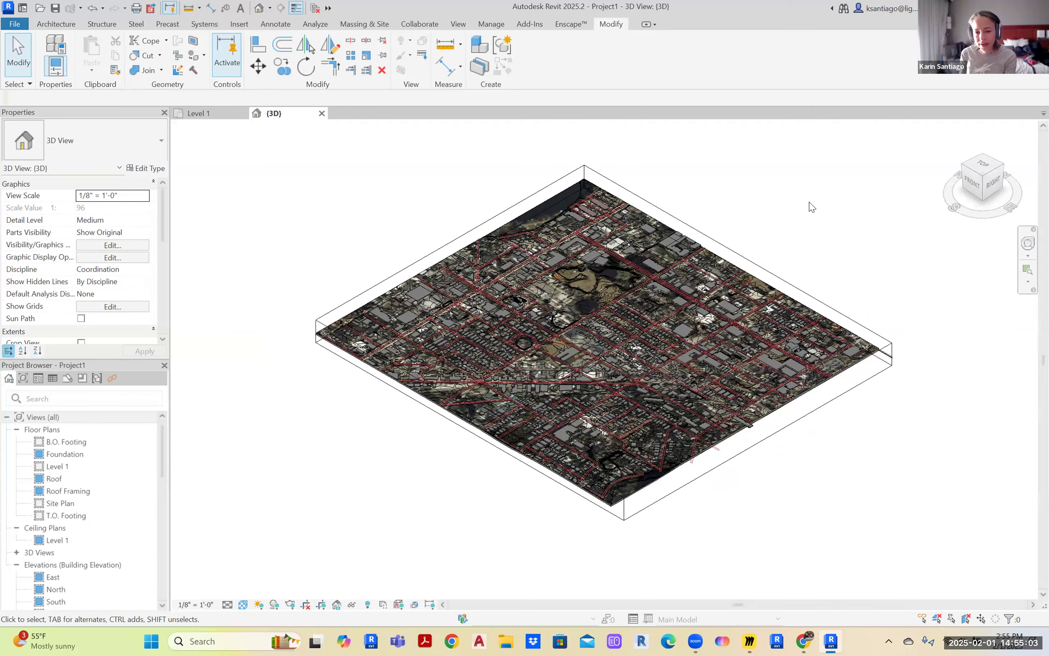
pyautogui.moveTo(774, 229); pyautogui.dragTo(793, 212, button='middle')
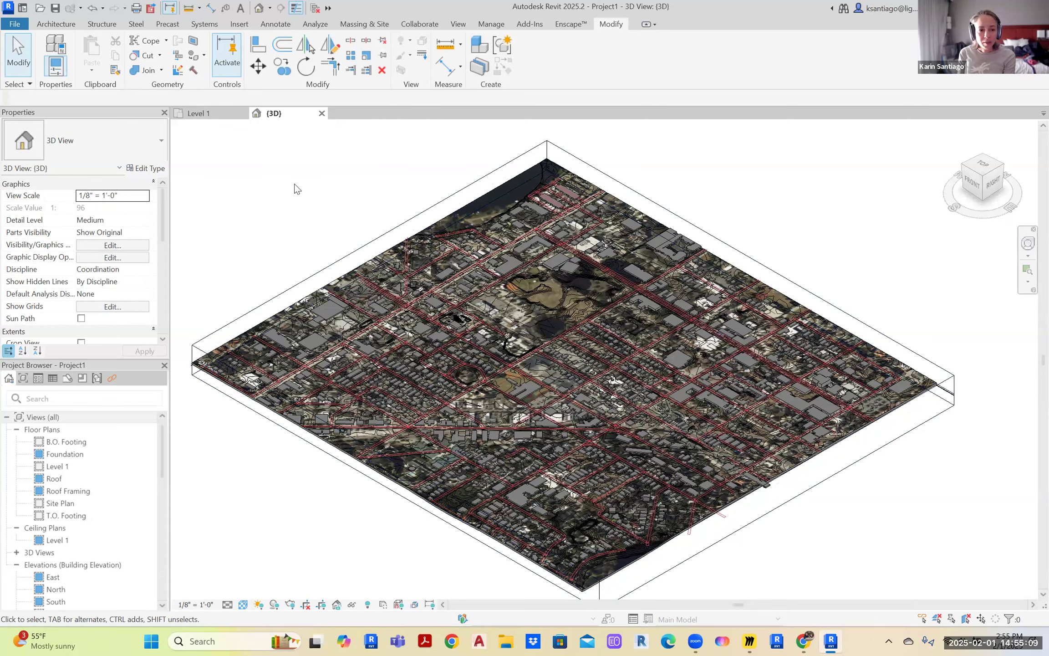
pyautogui.moveTo(257, 202); pyautogui.dragTo(299, 209, button='middle')
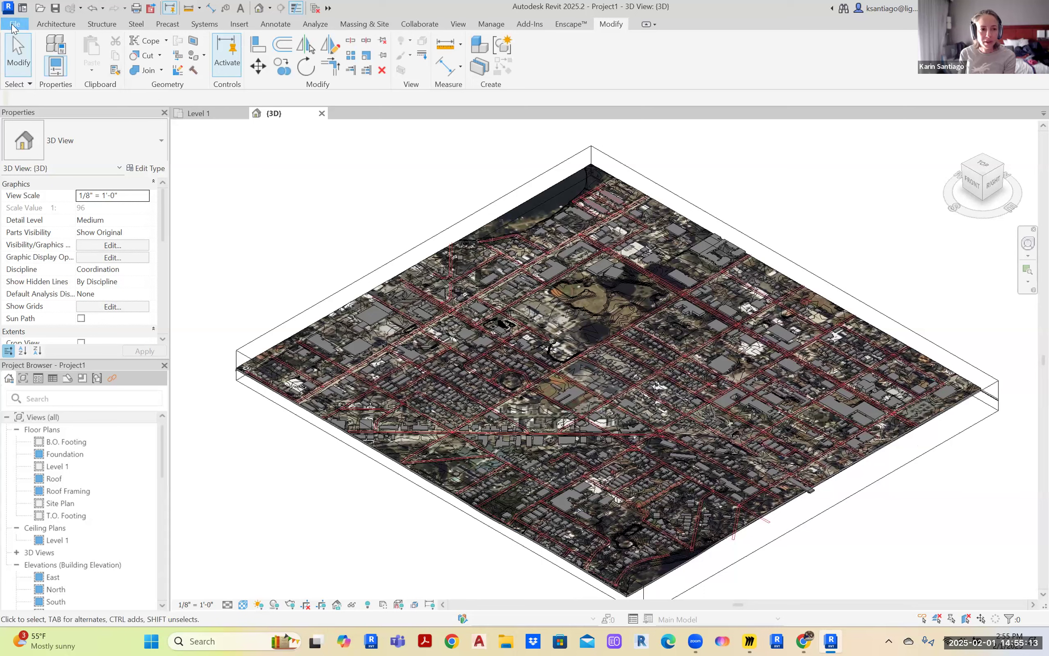
# Start File > Save As > Project and pick the Lightvox Studio Dropbox location
pyautogui.click(15, 24)
pyautogui.moveTo(58, 188)
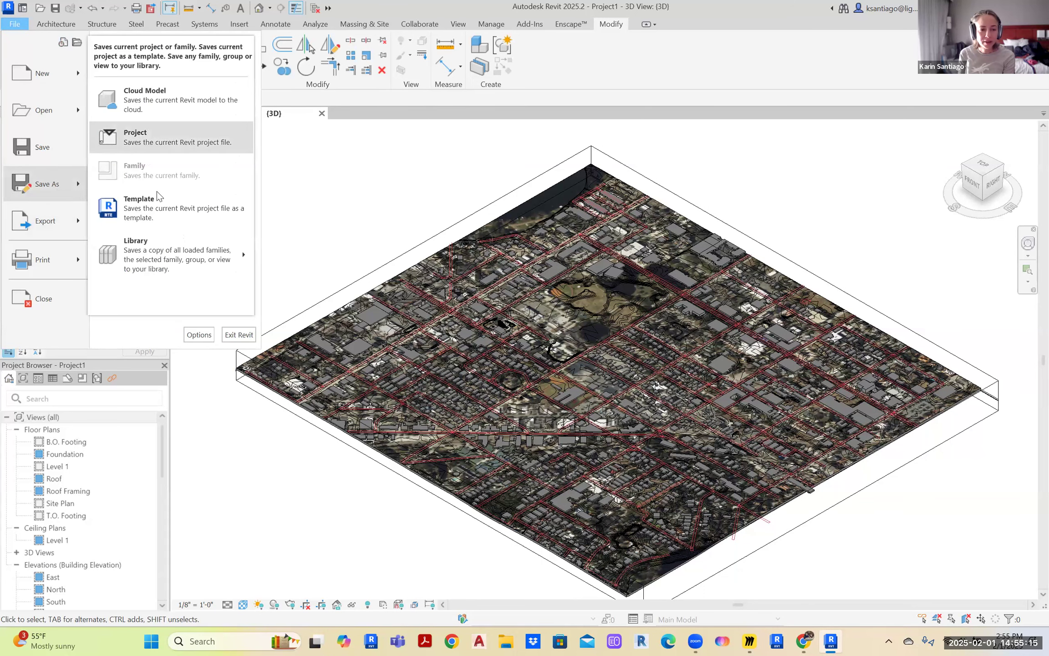
pyautogui.click(160, 137)
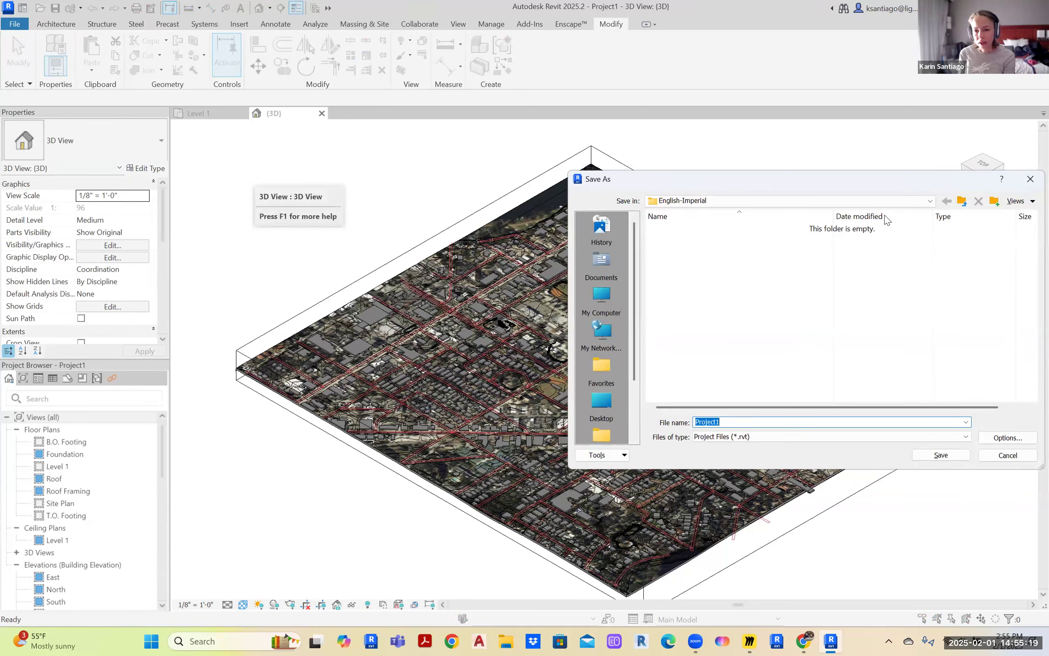
pyautogui.click(930, 200)
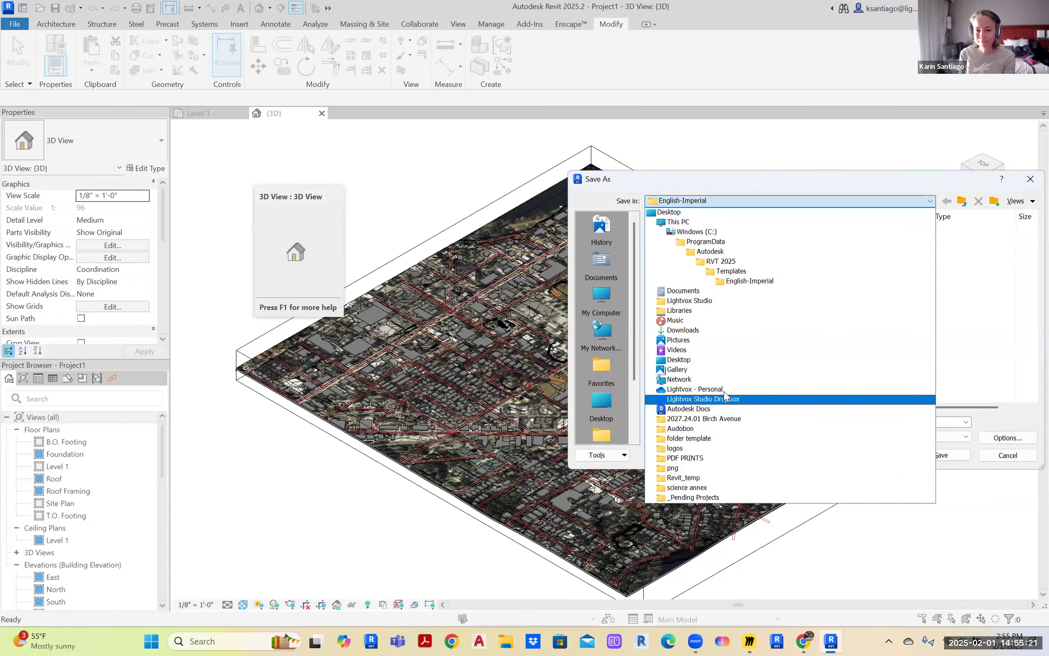
pyautogui.click(710, 398)
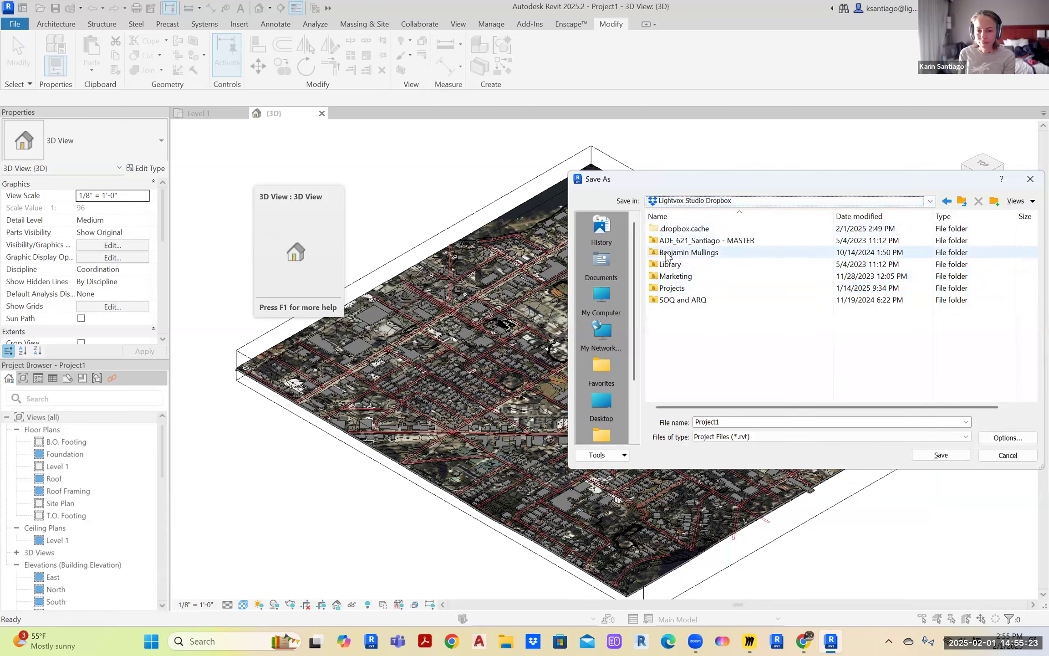
# Navigate through 02 ASU Design School, ARC 502 and S 25 into the Sites folder
pyautogui.doubleClick(703, 253)
pyautogui.doubleClick(686, 240)
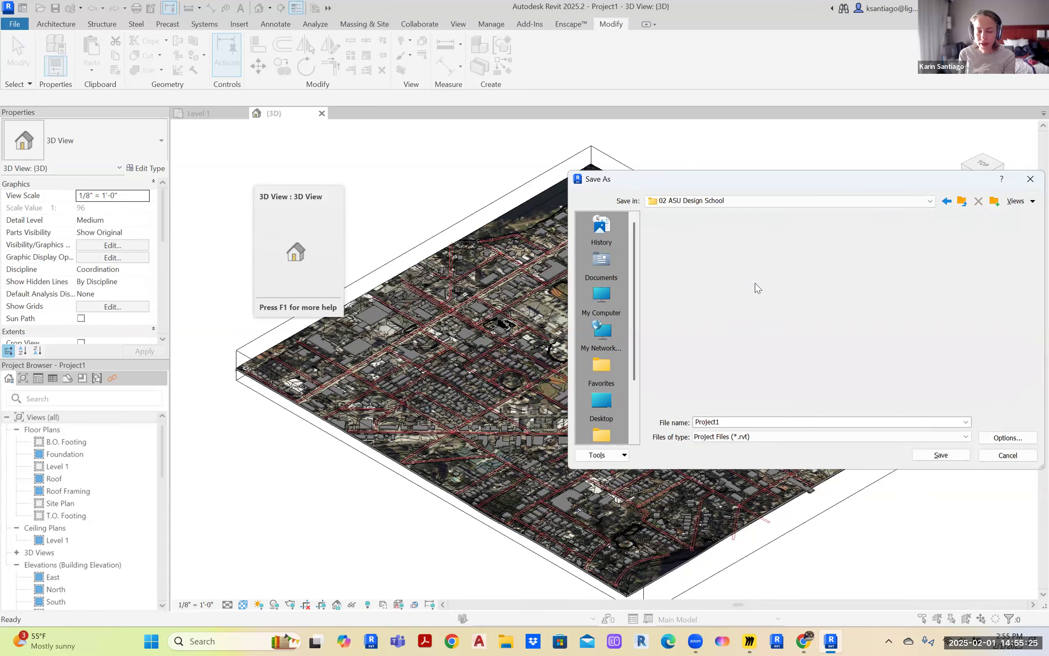
pyautogui.scroll(-5, 708, 291)
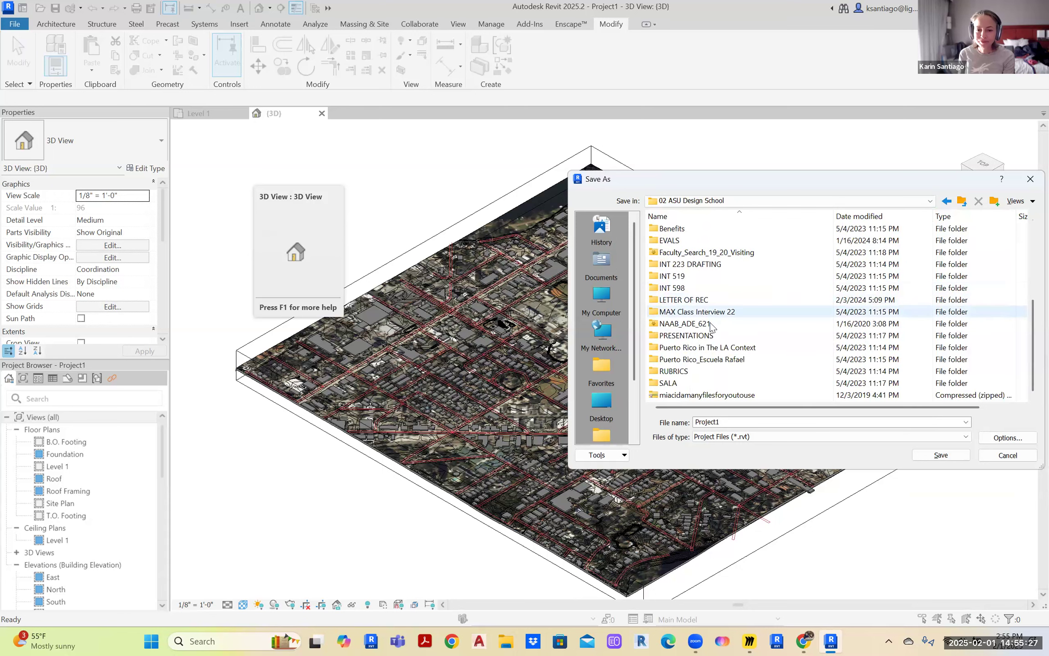
pyautogui.scroll(4, 704, 341)
pyautogui.scroll(-2, 683, 319)
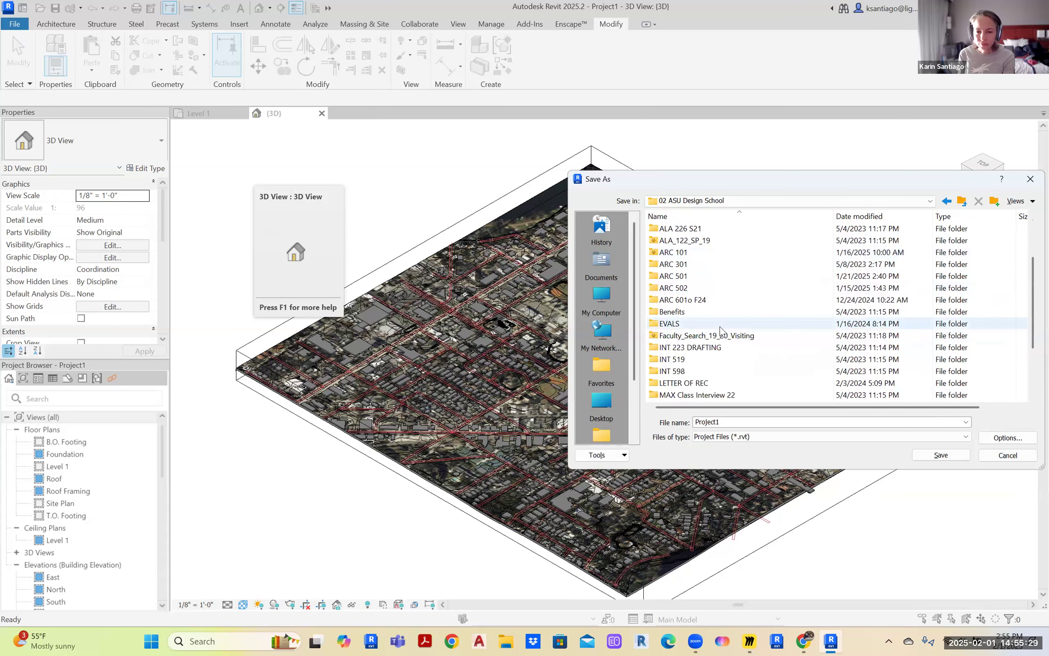
pyautogui.doubleClick(675, 289)
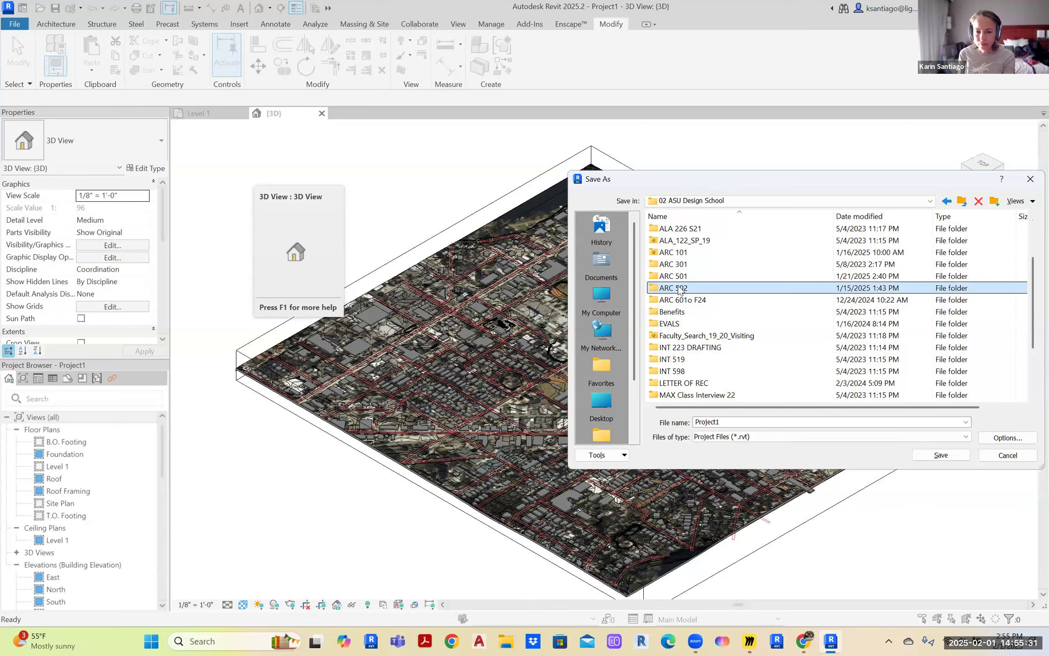
pyautogui.doubleClick(669, 256)
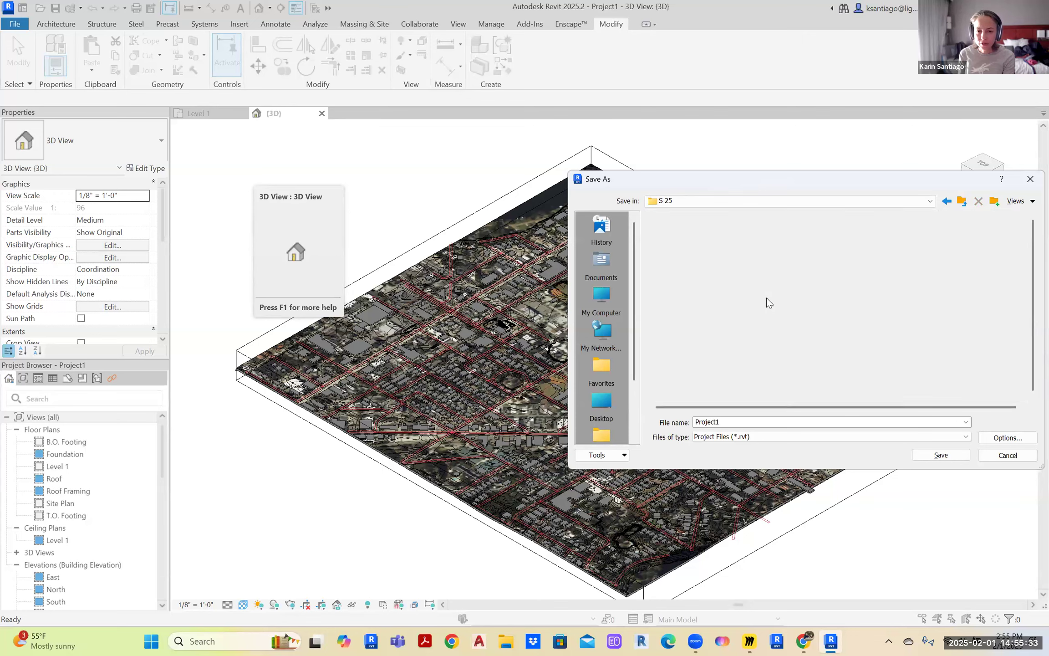
pyautogui.doubleClick(663, 229)
# Create a new folder inside Sites
pyautogui.rightClick(708, 272)
pyautogui.moveTo(804, 373)
pyautogui.click(850, 374)
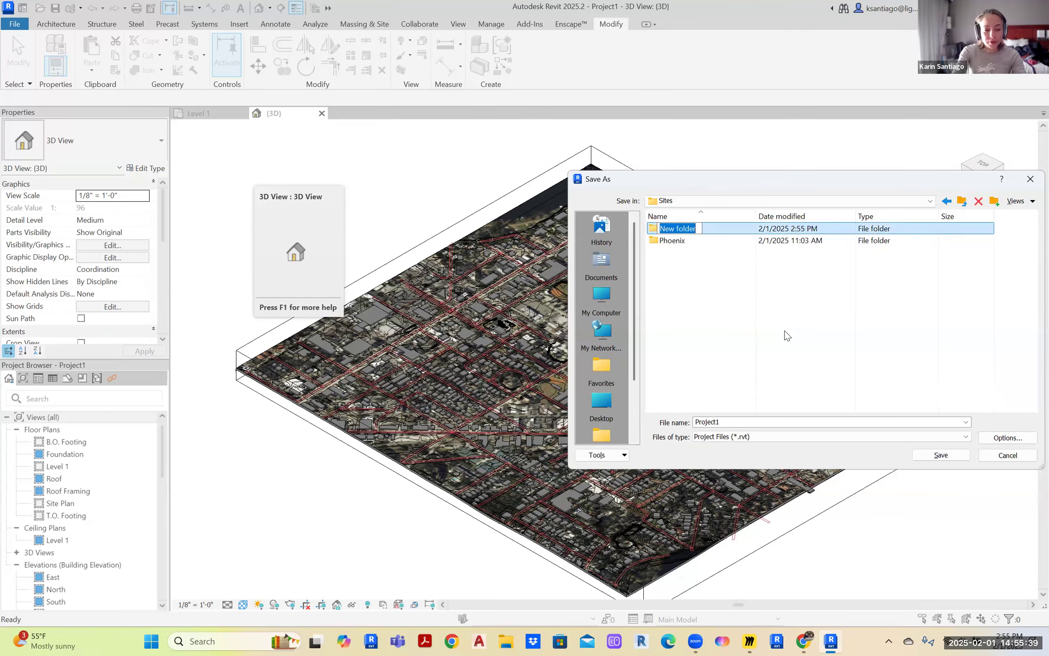
# Name the folder 'Winter Park', open it, and save the project there as 'Site Content'
pyautogui.write('Win')
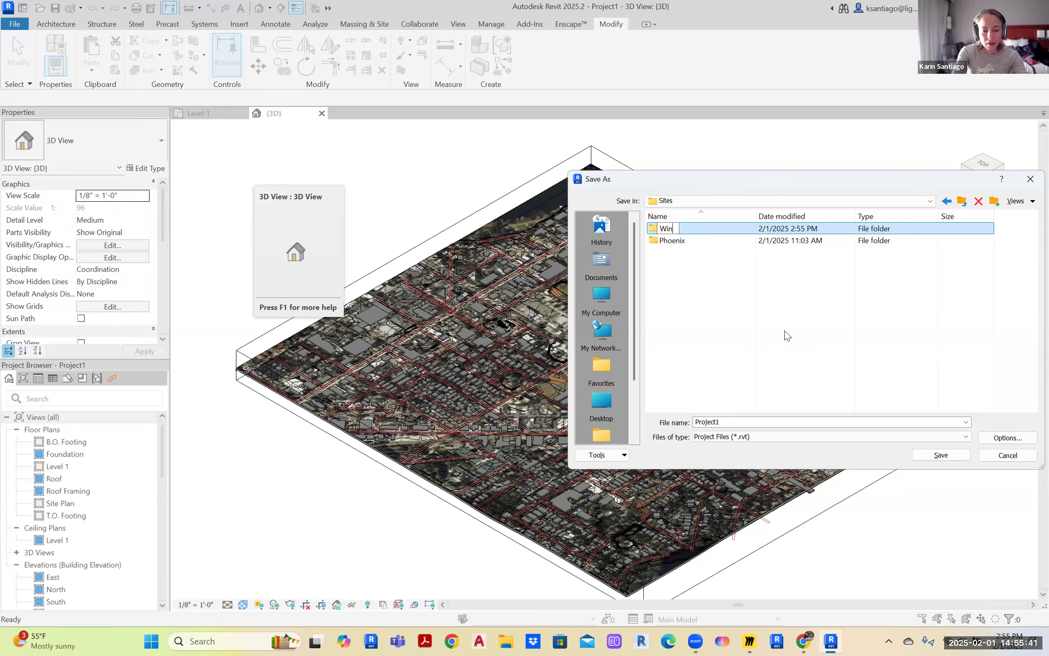
pyautogui.write('ter Park')
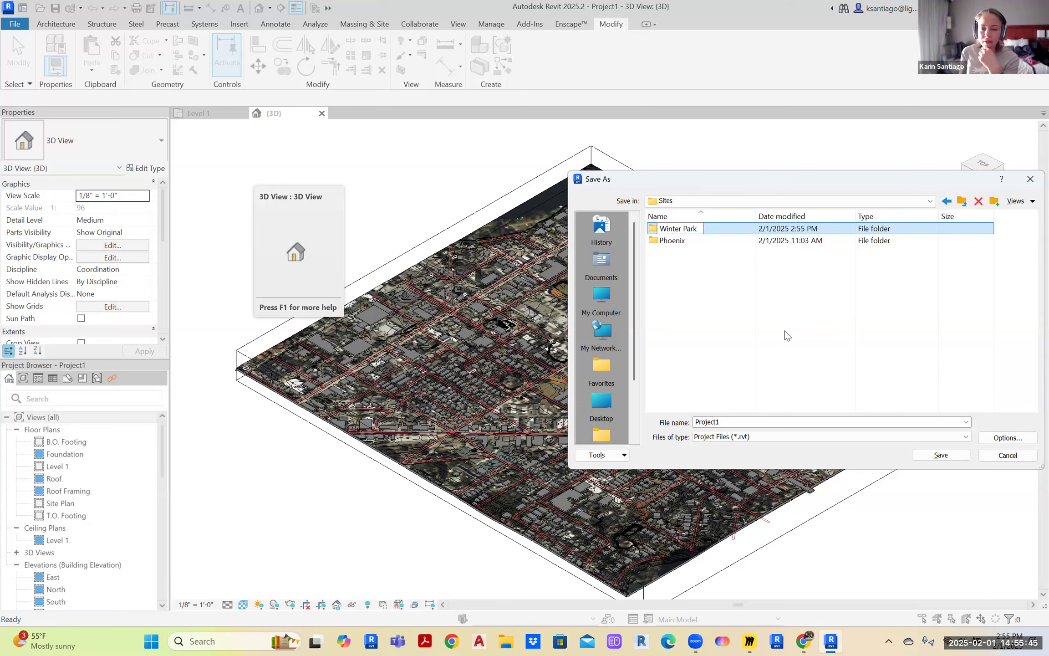
pyautogui.doubleClick(668, 230)
pyautogui.doubleClick(765, 422)
pyautogui.write('Site Co')
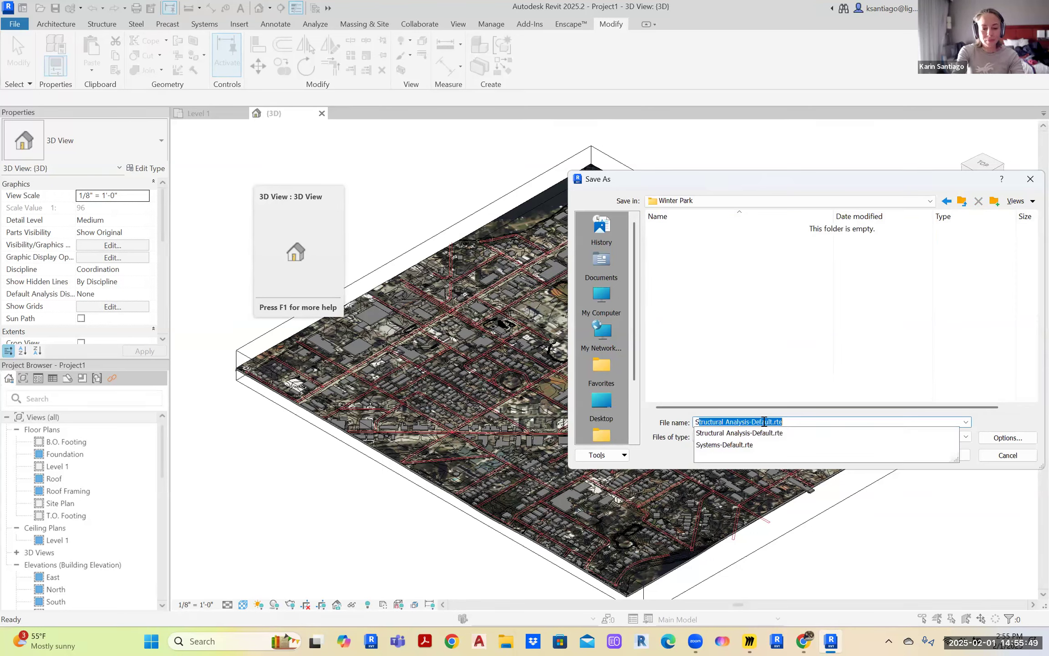
pyautogui.write('ntent')
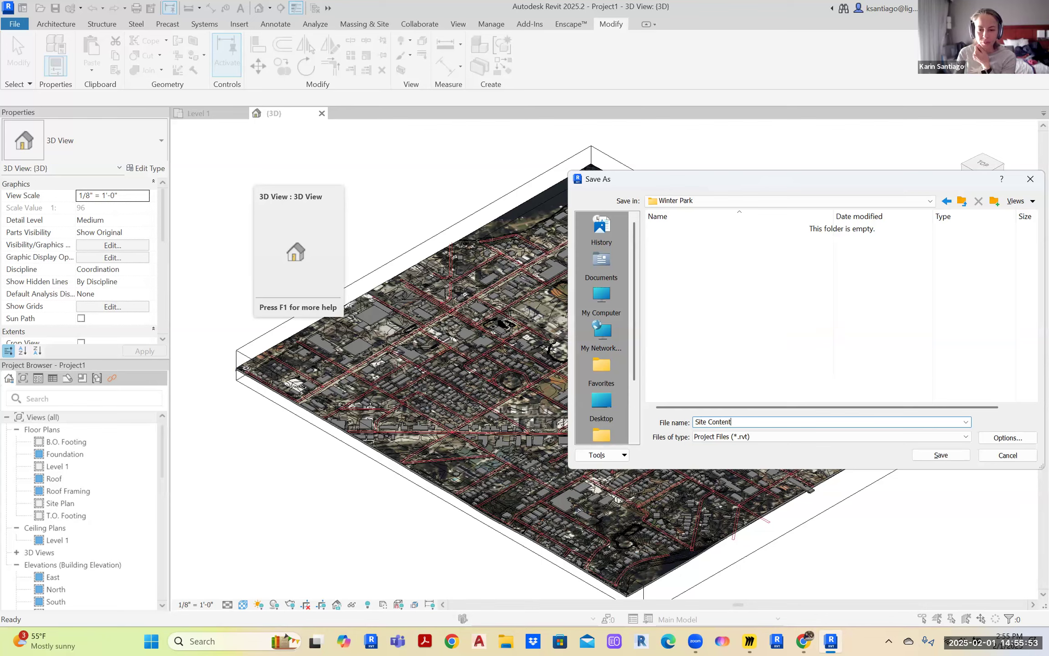
pyautogui.press('Return')
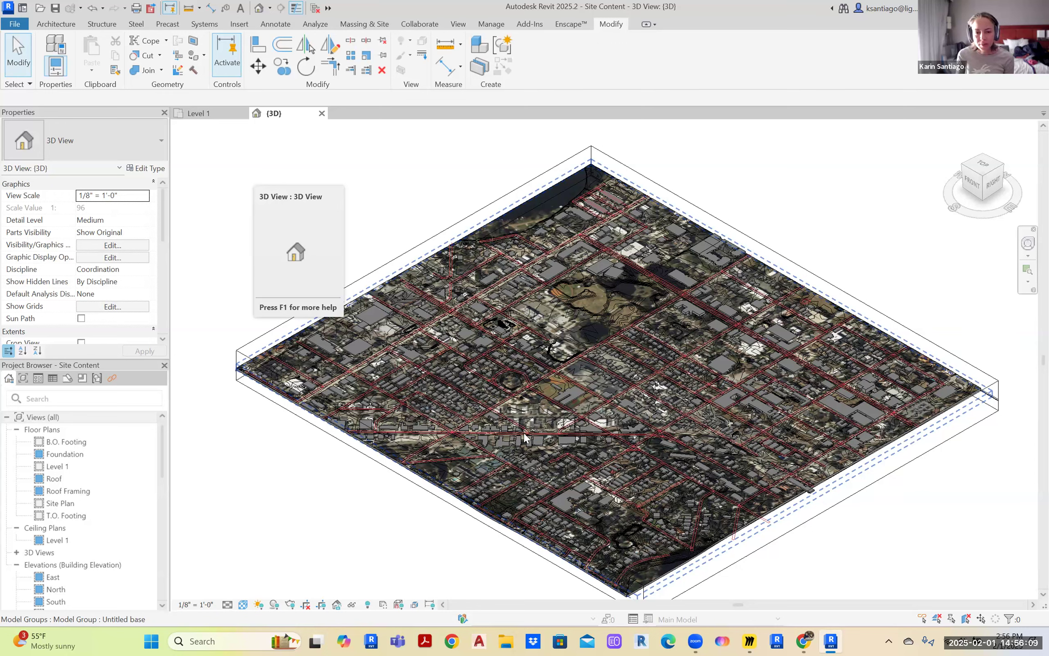
pyautogui.scroll(2, 559, 386)
pyautogui.scroll(4, 565, 330)
pyautogui.moveTo(689, 287); pyautogui.dragTo(446, 392, button='middle')
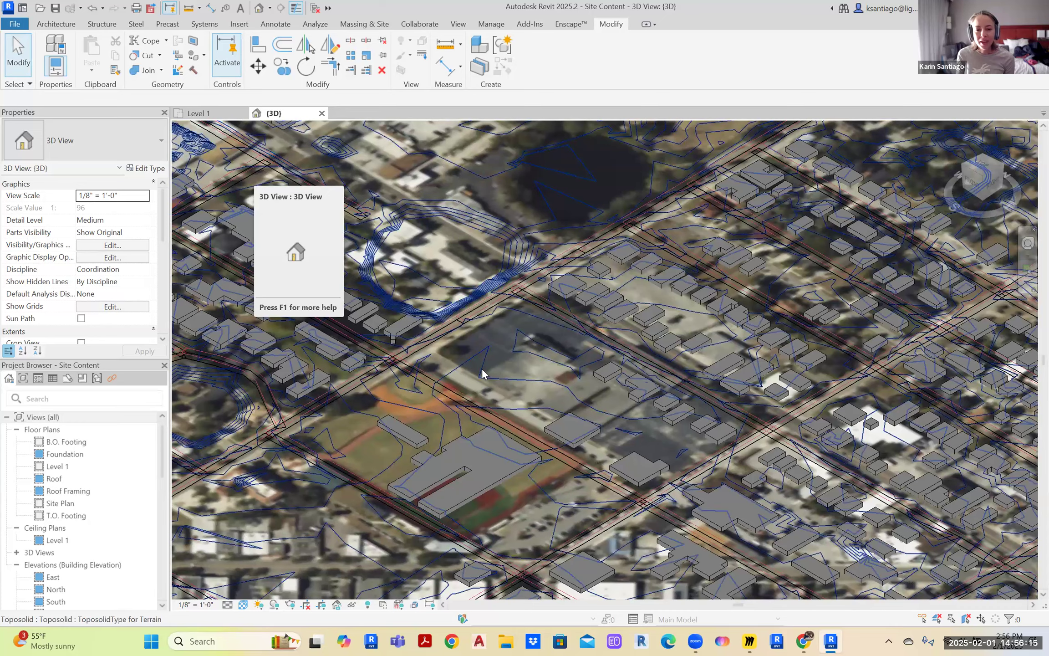
pyautogui.scroll(2, 484, 378)
pyautogui.scroll(2, 599, 278)
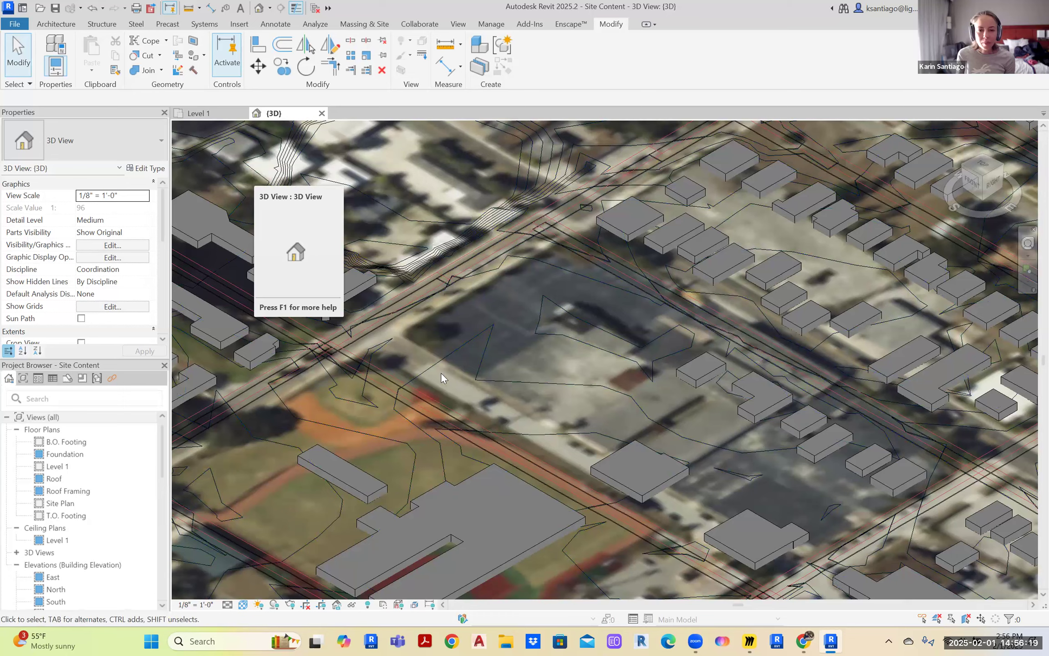
pyautogui.scroll(-1, 429, 367)
pyautogui.moveTo(684, 328); pyautogui.dragTo(623, 352, button='middle')
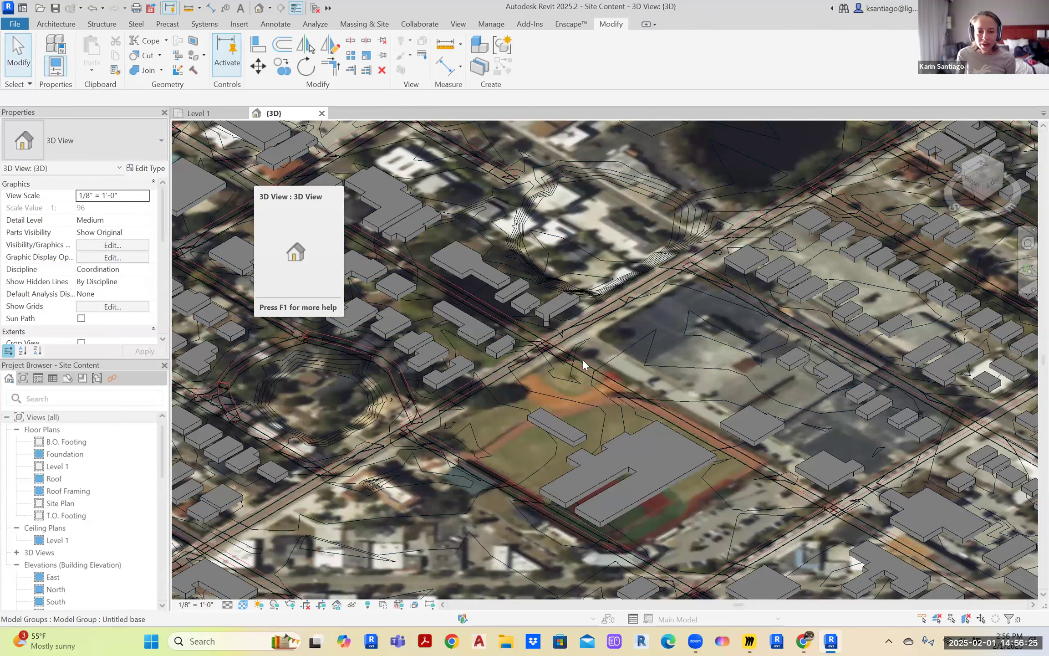
pyautogui.scroll(3, 601, 367)
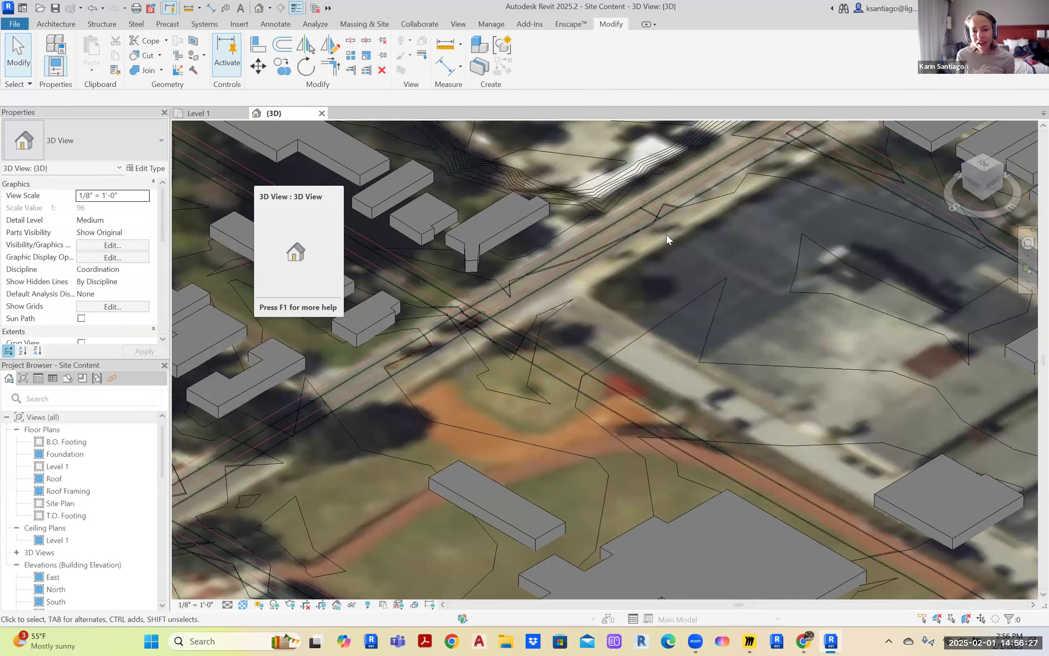
pyautogui.scroll(-3, 455, 344)
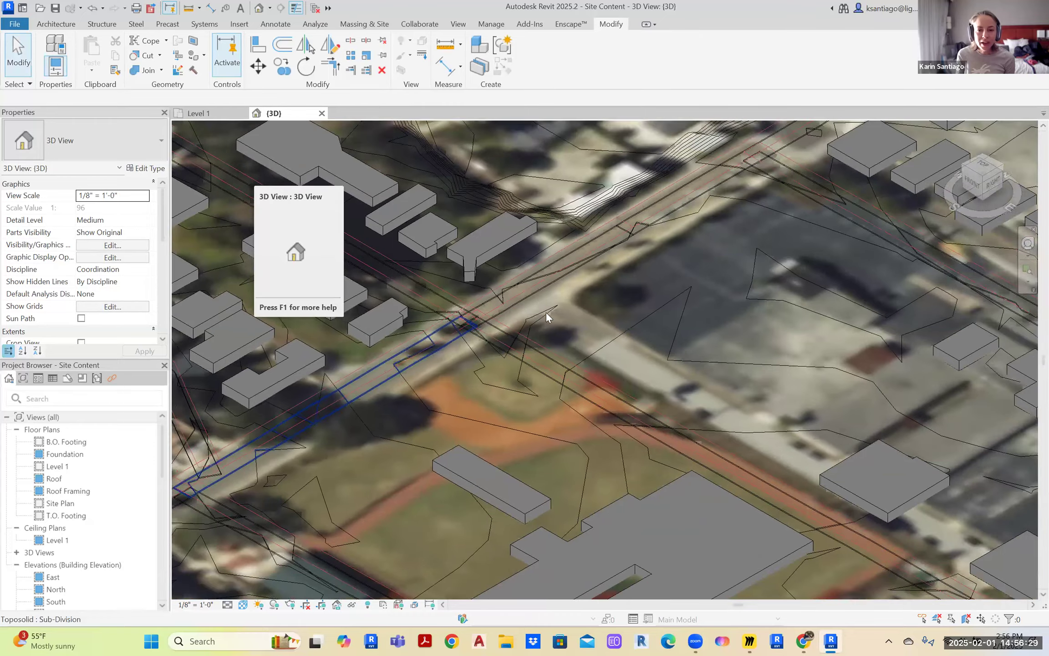
pyautogui.scroll(-2, 456, 341)
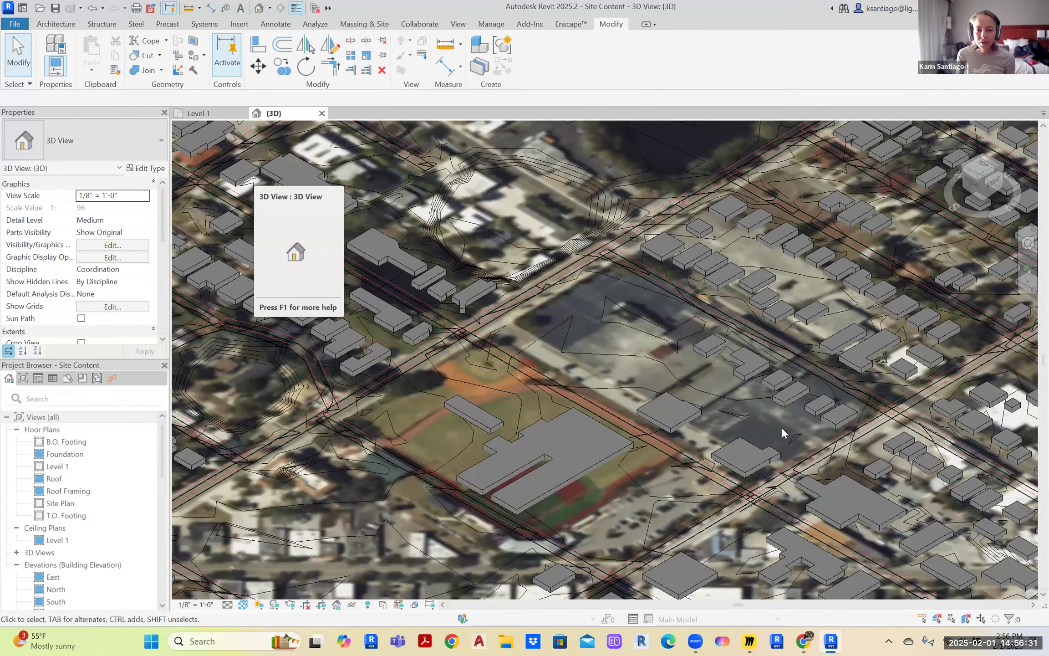
pyautogui.scroll(-4, 299, 453)
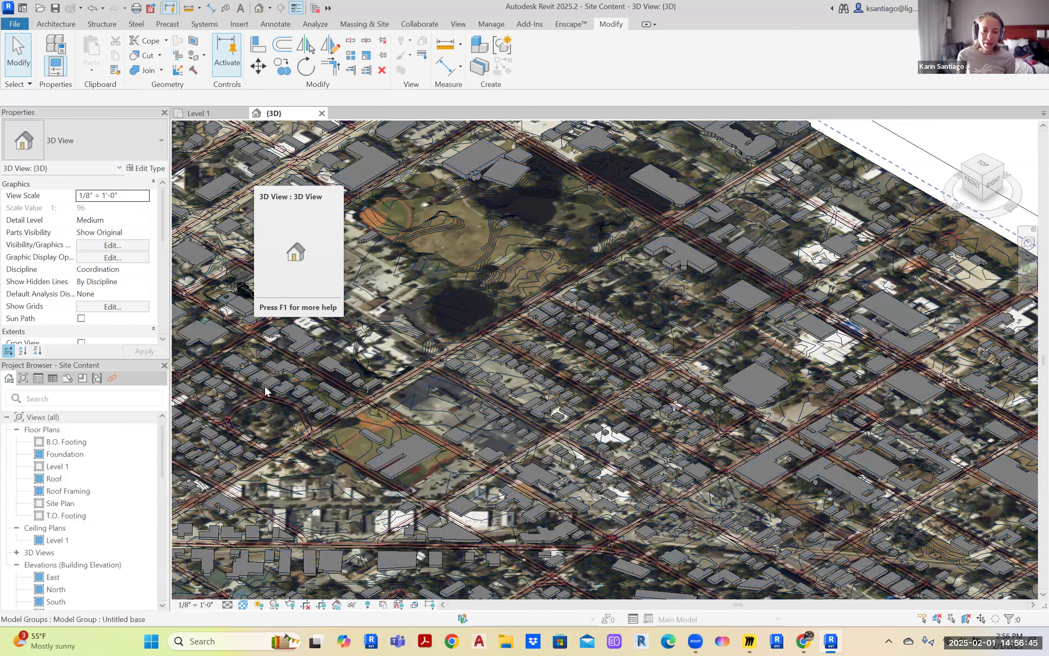
pyautogui.scroll(-4, 334, 388)
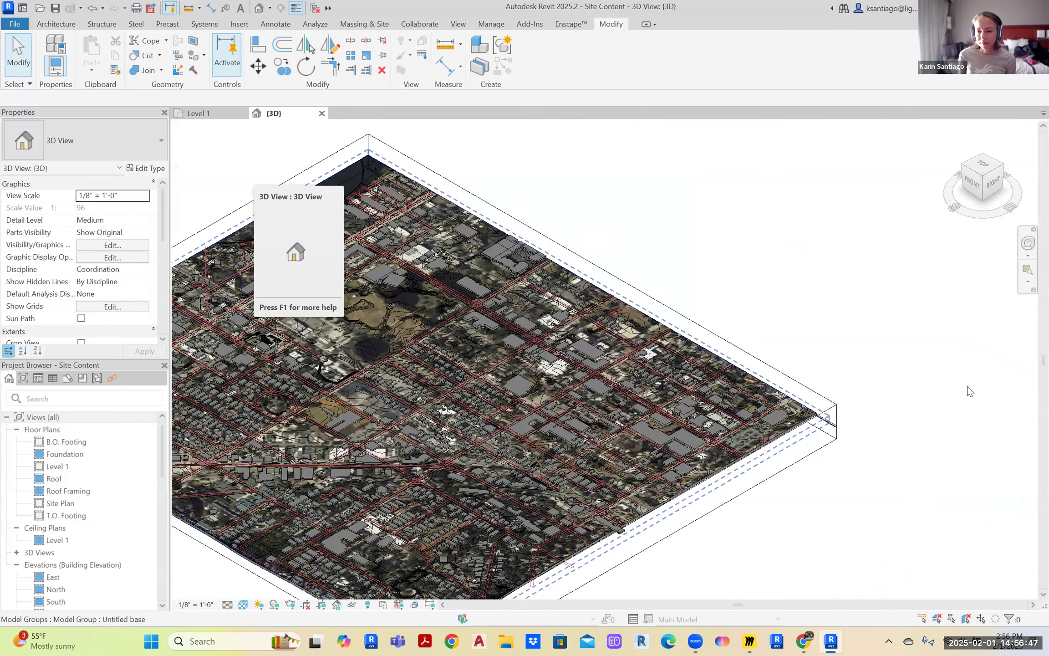